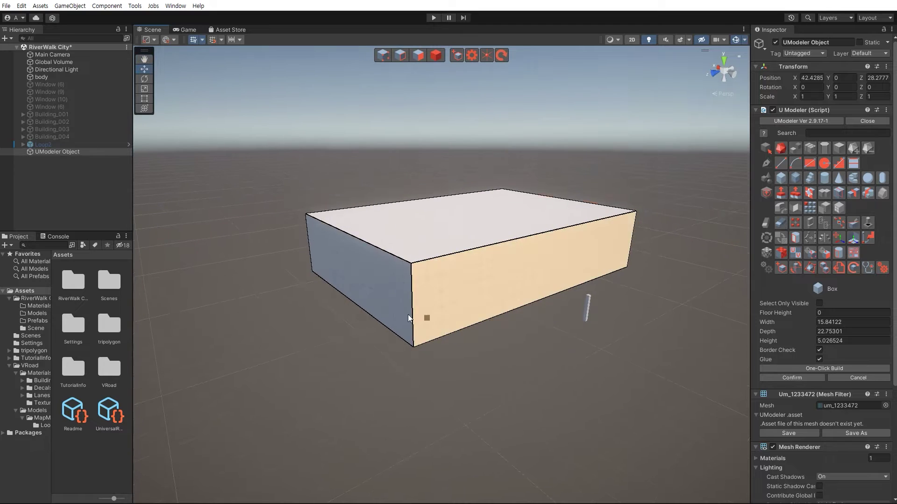
Lengthen the box by moving its end face outward about 3.75 in polygon mode
key("shift+3")
left_click_drag(270, 290, 261, 291)
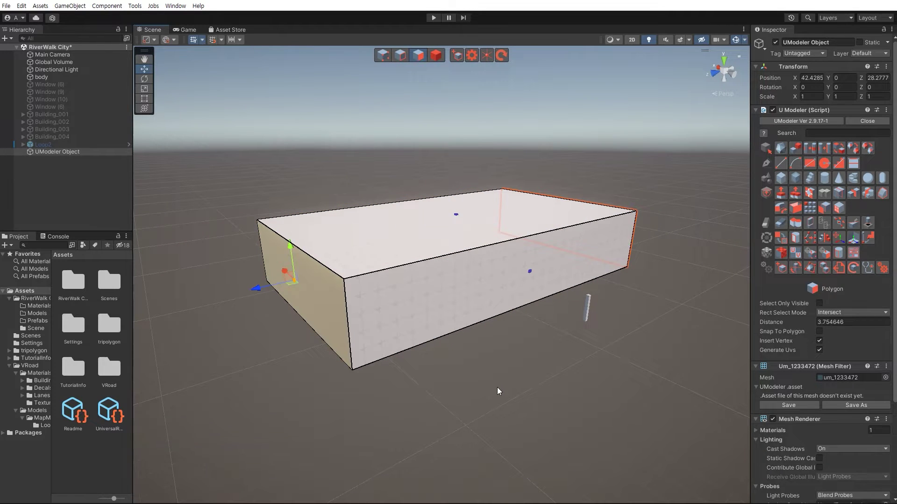
key("d")
right_click_drag(497, 388, 419, 366)
key("a")
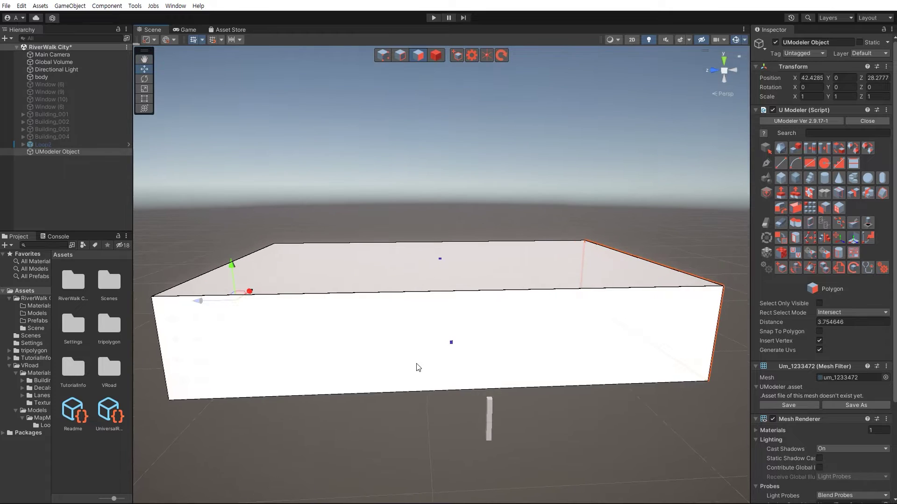
Extrude the top face of the box upward about 3.47 to form an upper storey
key("shift+1")
left_click_drag(419, 367, 360, 354, "alt")
key("s")
mouse_move(391, 368)
right_mouse_down()
mouse_move(415, 388)
mouse_move(413, 364)
mouse_move(393, 351)
right_mouse_up()
key("Escape")
left_click(415, 388)
left_click(377, 313)
key("e")
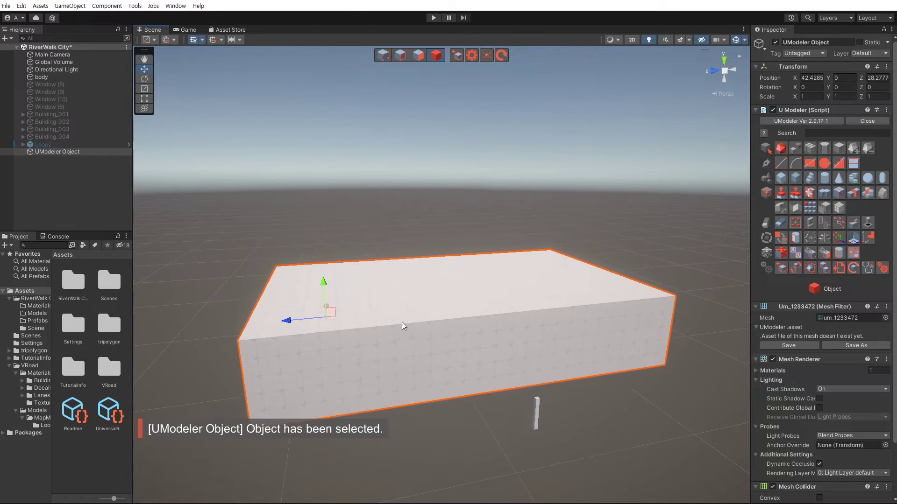
key("shift+3")
left_click(396, 306)
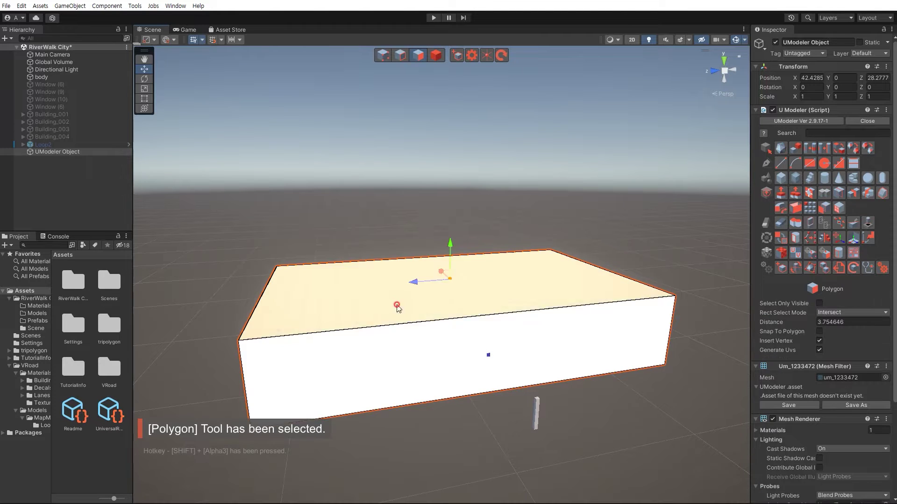
left_click_drag(448, 248, 439, 172)
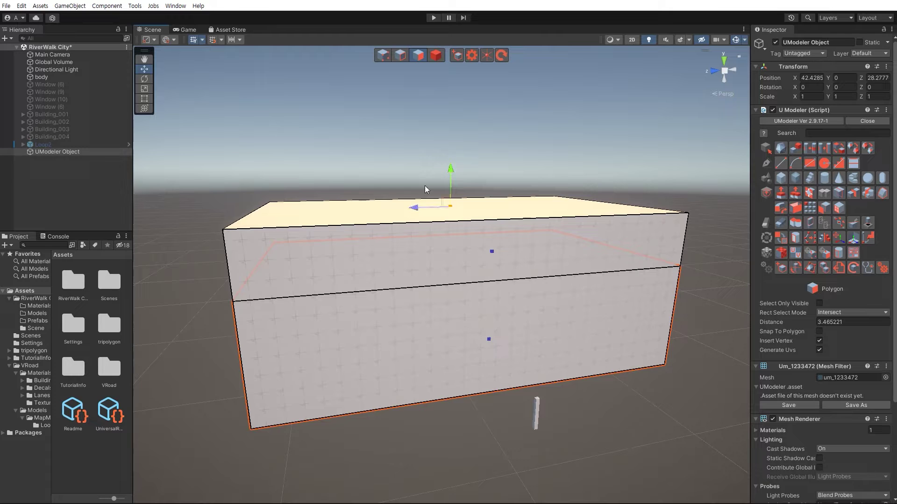
Select the upper and lower end-wall polygons and move them outward about 3.61 to lengthen the building
right_click_drag(348, 228, 348, 231)
left_click_drag(348, 230, 439, 271, "alt")
left_click(400, 254)
left_click(400, 253, "ctrl")
key("d")
right_click_drag(439, 271, 401, 263)
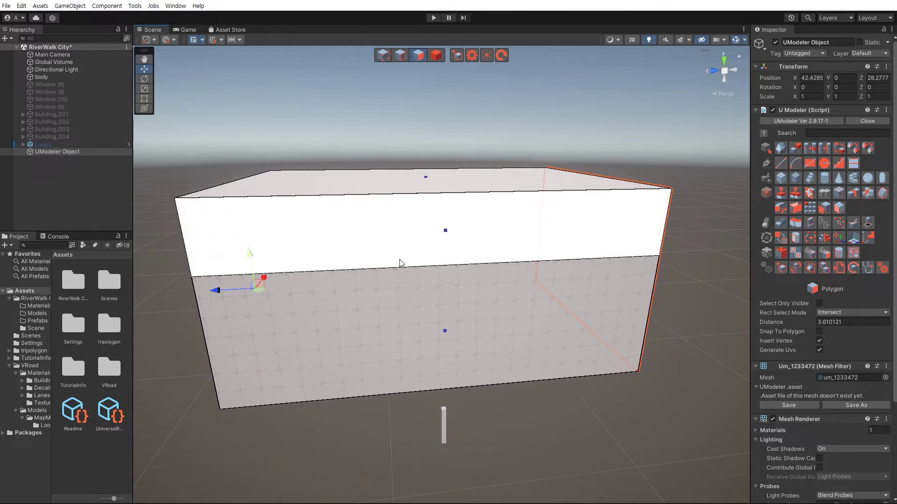
Add two vertical Loop Slice cuts around the building with a split number of 2 and a pinch of 0.57
left_click(844, 193)
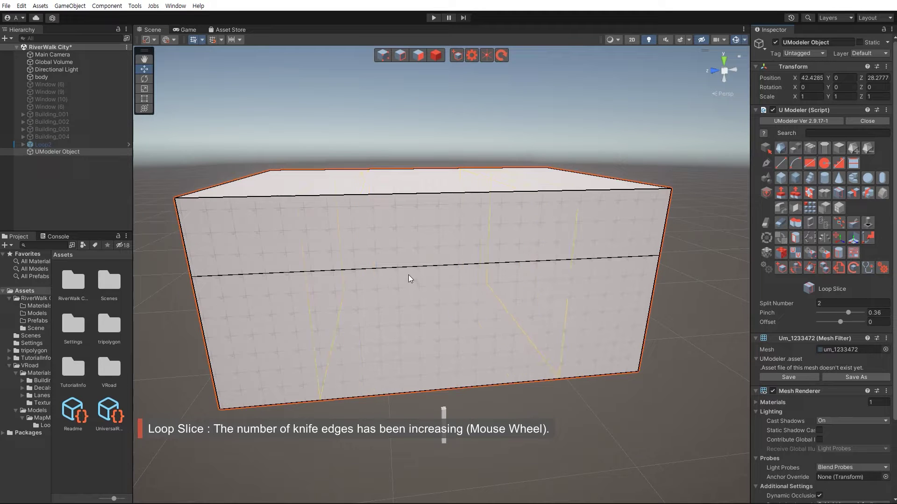
scroll(407, 271, "up", 2, "ctrl")
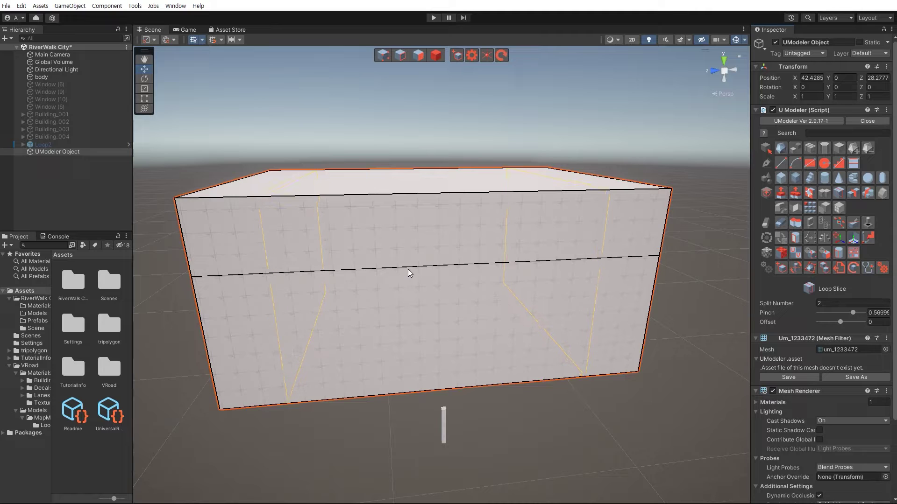
left_click(408, 271)
scroll(408, 267, "down", 2)
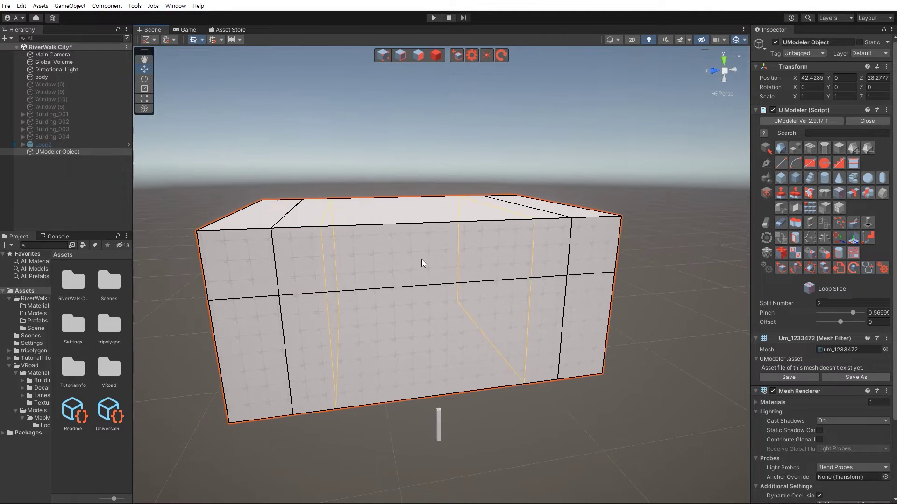
key("shift+3")
right_click_drag(401, 257, 401, 260)
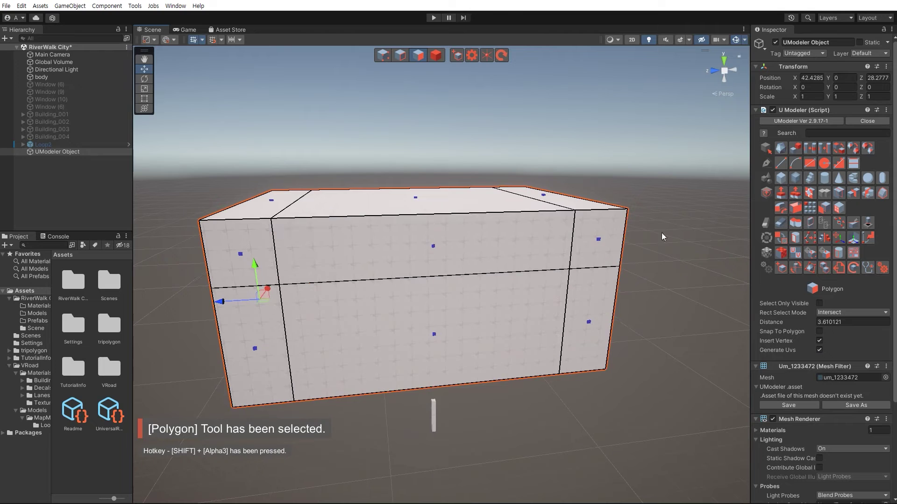
Loop Slice the middle section vertically with a split number of 2 and a pinch of 0.36
left_click(836, 193)
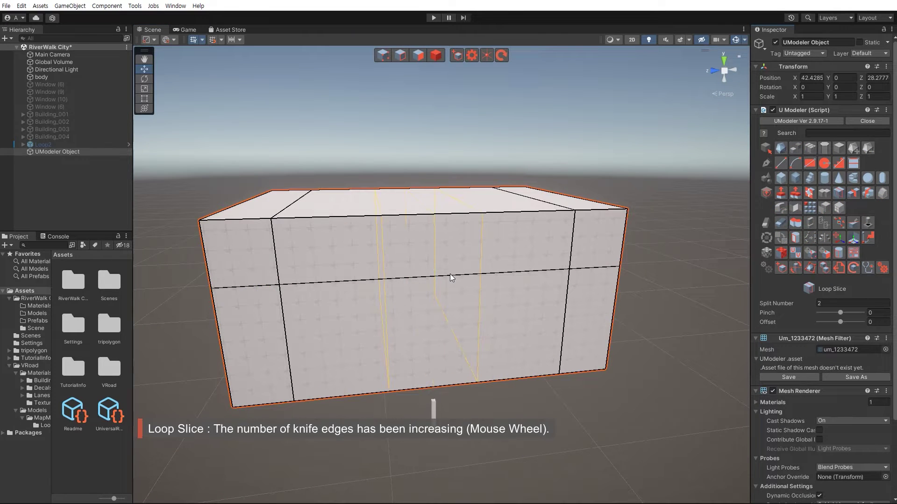
scroll(450, 274, "up", 9, "ctrl")
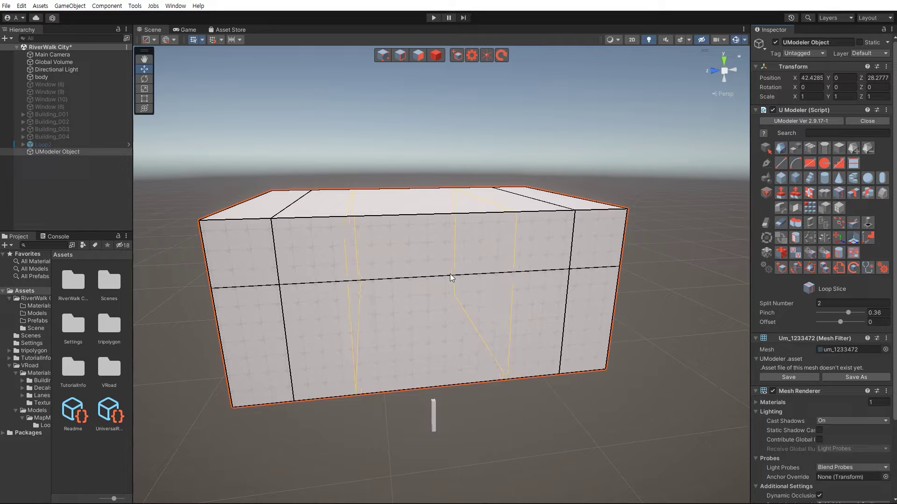
left_click(450, 274)
Select the three middle polygons of the upper front wall and extrude them outward together
left_click(314, 249)
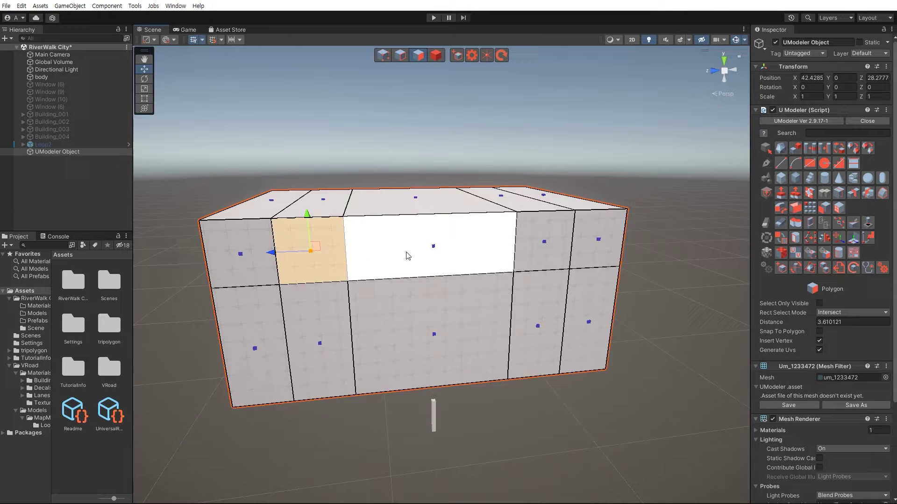
left_click(534, 253, "ctrl")
right_click_drag(366, 280, 413, 271)
left_click(471, 275, "ctrl")
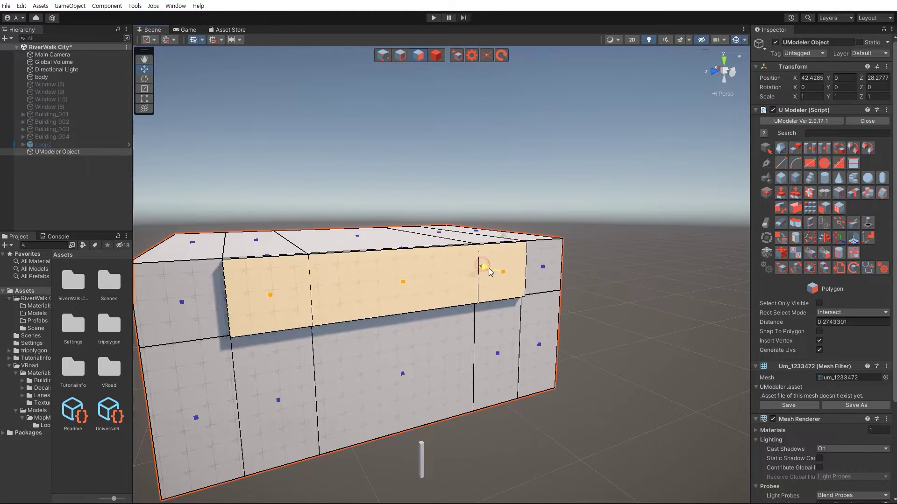
left_click_drag(481, 262, 492, 267, "shift")
Extrude the central polygon of the protruding upper front wall outward about 0.72
right_click_drag(463, 289, 484, 242)
left_click_drag(484, 242, 466, 258, "alt")
key("s")
right_click_drag(466, 258, 459, 270)
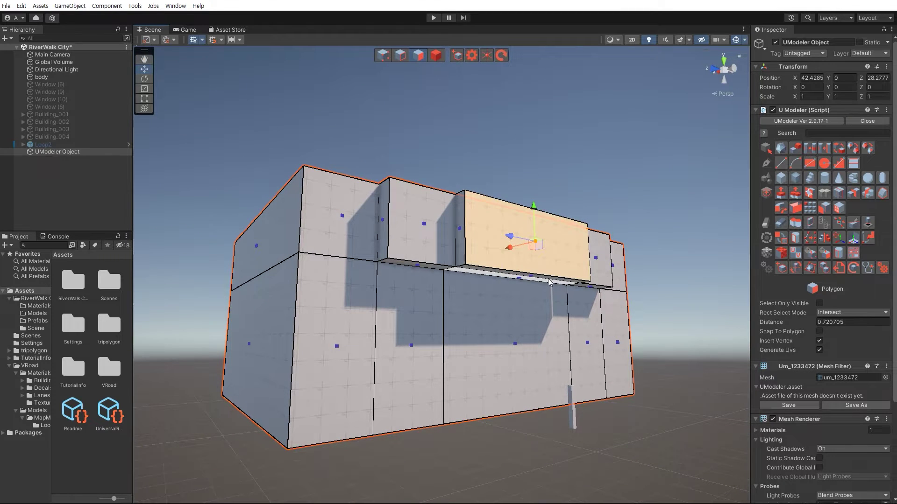
Add one horizontal Loop Slice cut around the lower storey at mid-height, with a split number of 1 and pinch 0
left_click(826, 196)
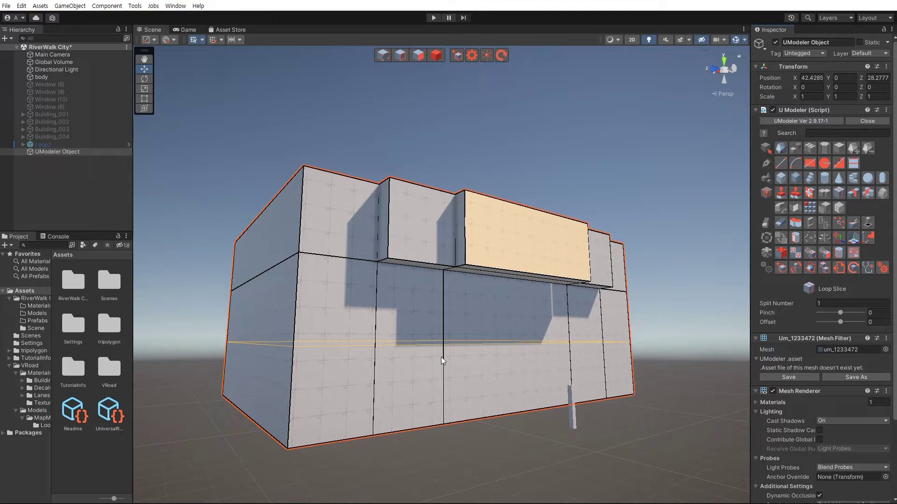
mouse_move(441, 354)
left_mouse_down()
mouse_move(441, 344)
mouse_move(452, 351)
left_mouse_up()
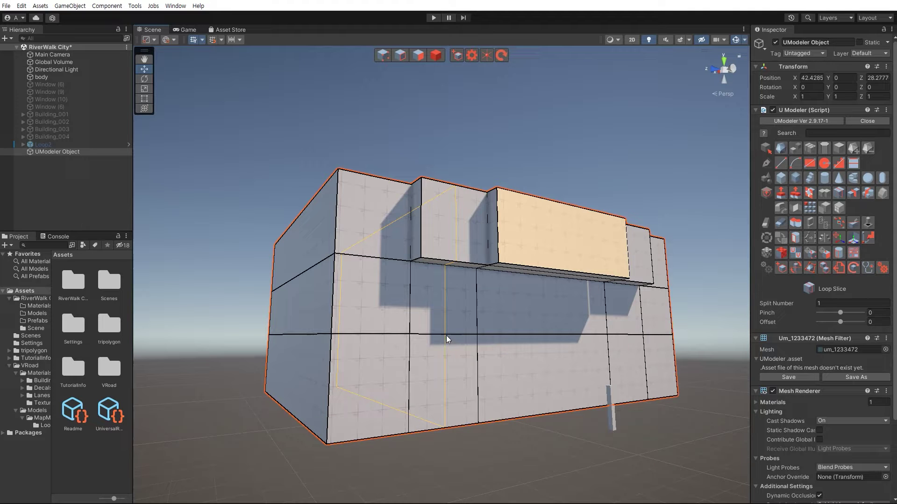
left_click_drag(447, 335, 436, 393, "alt")
key("Escape")
middle_click_drag(436, 394, 449, 333)
left_click(401, 323)
left_click(452, 327, "ctrl")
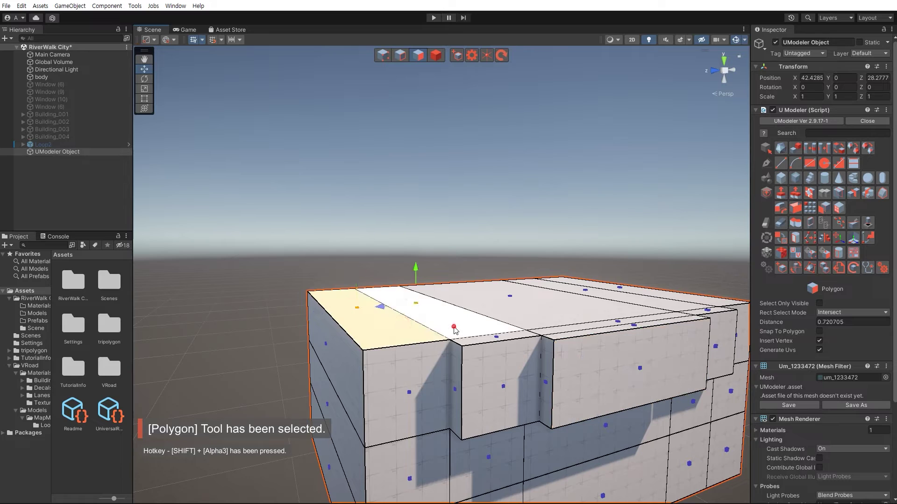
left_click(483, 341, "ctrl")
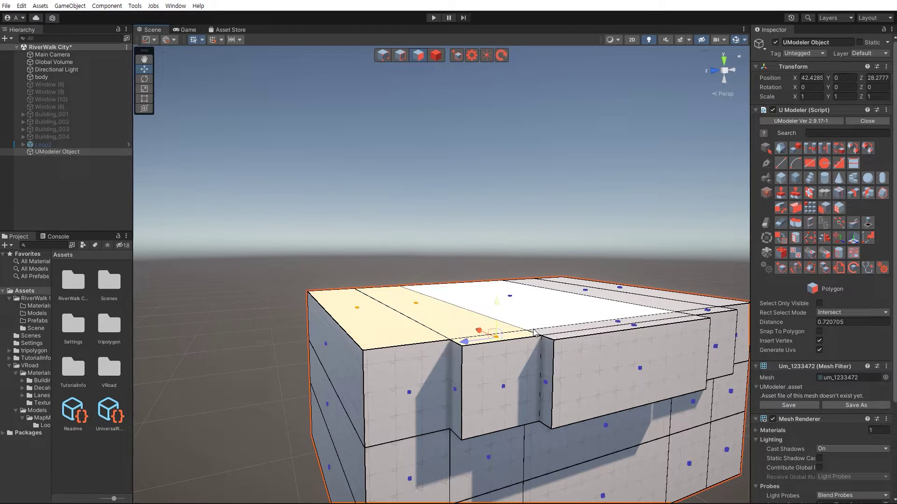
left_click_drag(534, 323, 524, 327, "alt")
left_click(524, 329, "ctrl")
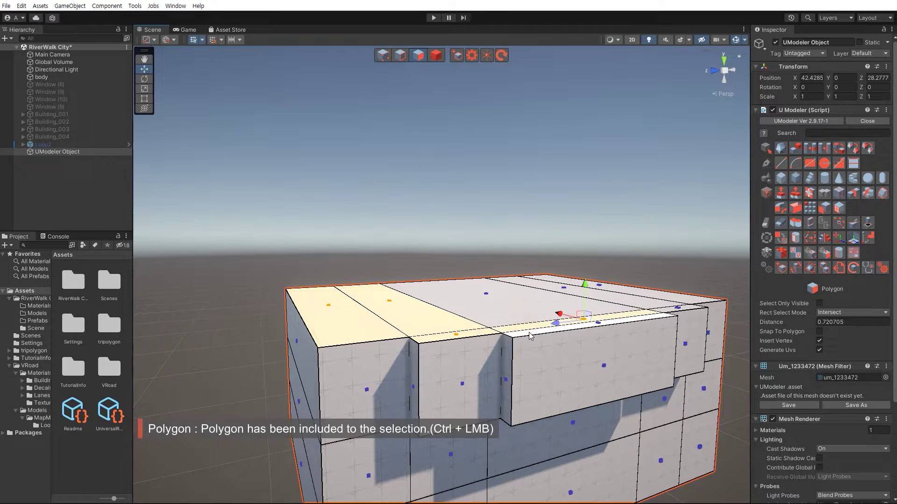
left_click(638, 306, "ctrl")
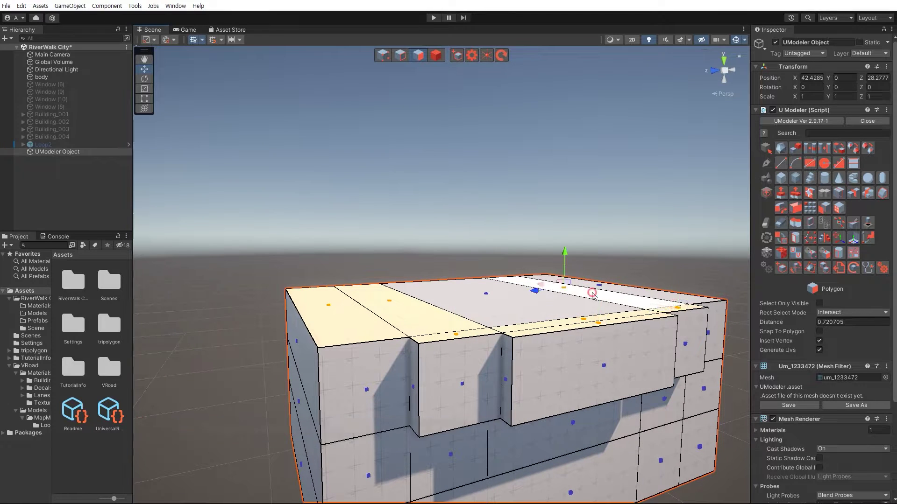
left_click(504, 306, "ctrl")
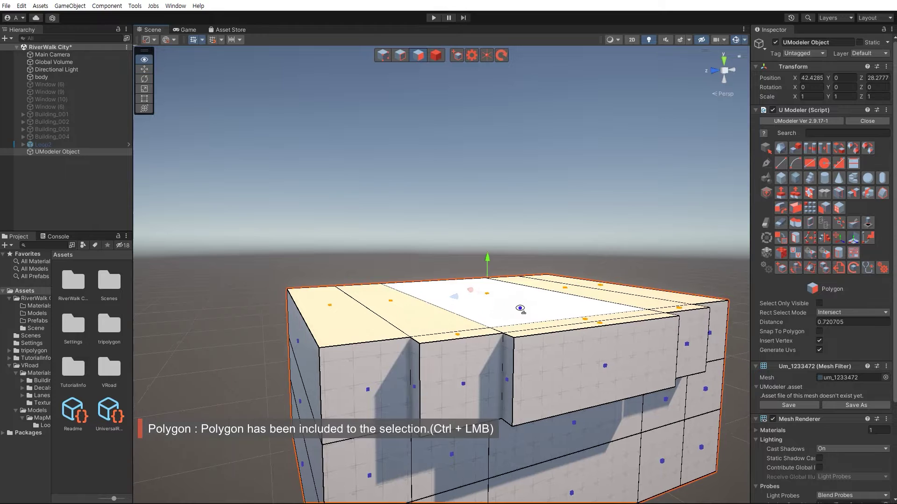
left_click_drag(520, 310, 521, 284, "alt")
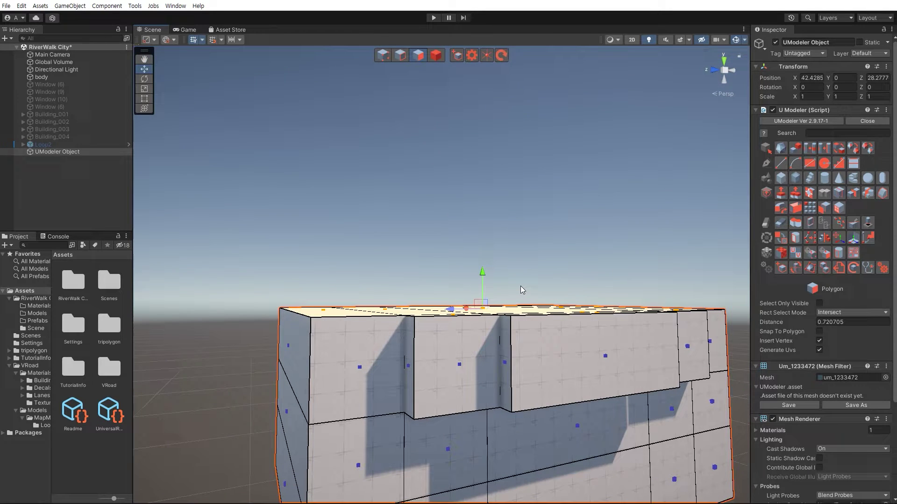
left_click_drag(517, 285, 508, 262, "alt")
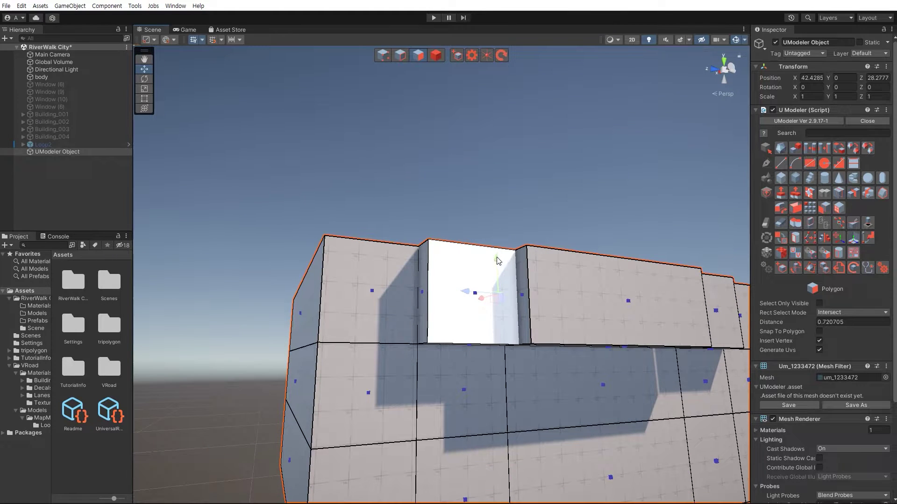
Delete the front polygon and surrounding side polygons of the central panel that protrudes from the upper front wall
key("s")
right_click_drag(491, 255, 502, 247)
key("q")
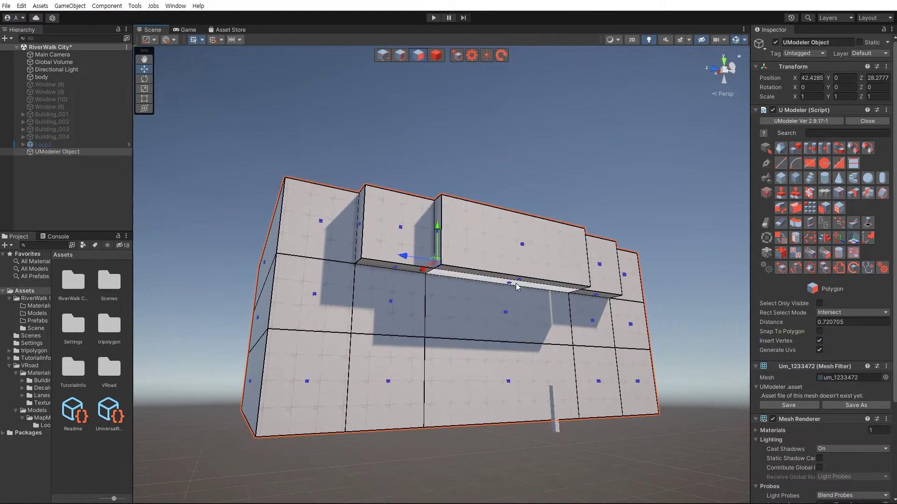
left_click_drag(474, 249, 464, 245, "alt")
scroll(469, 235, "up", 3)
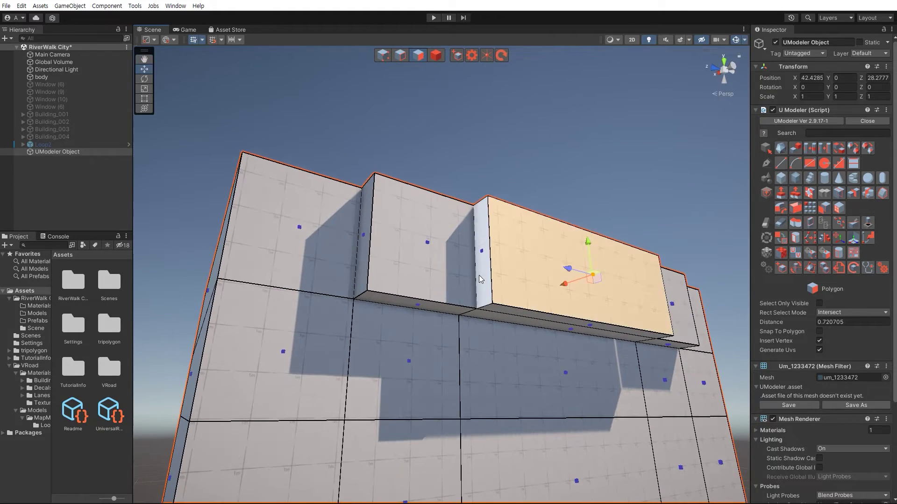
left_click(503, 308, "ctrl")
left_click(506, 311, "ctrl")
left_click_drag(519, 282, 410, 324, "alt")
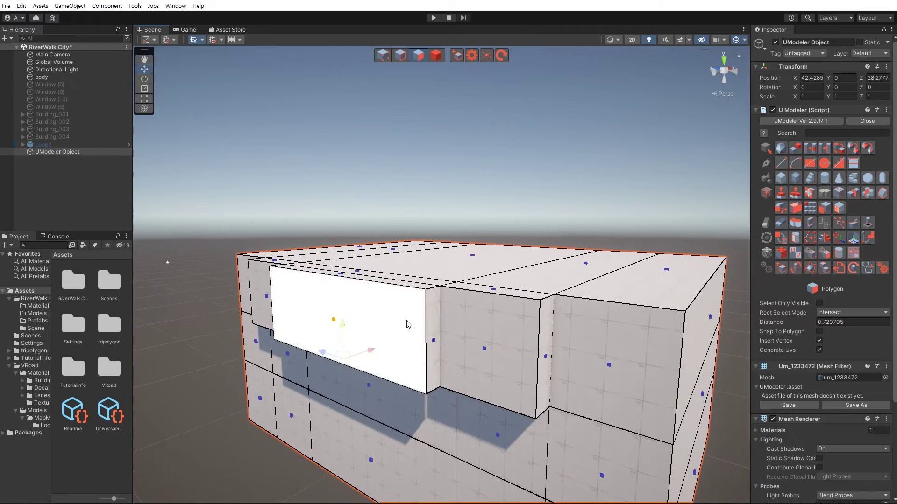
left_click(401, 282, "ctrl")
left_click_drag(340, 304, 520, 316, "alt")
key("Delete")
Close the opening in the upper front wall with a polygon between its two vertical edges
mouse_move(472, 336)
left_mouse_down("alt")
mouse_move(462, 246)
mouse_move(437, 241)
left_mouse_up("alt")
key("shift+2")
left_click(437, 241)
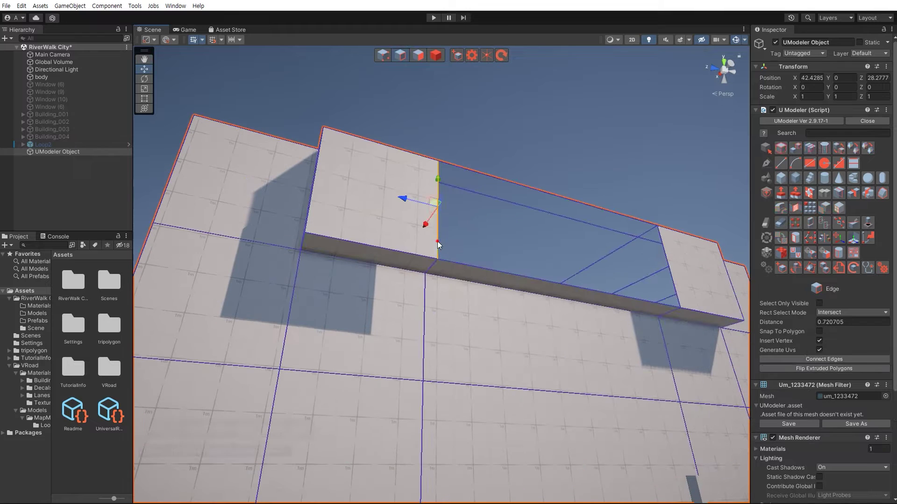
left_click(666, 265, "ctrl")
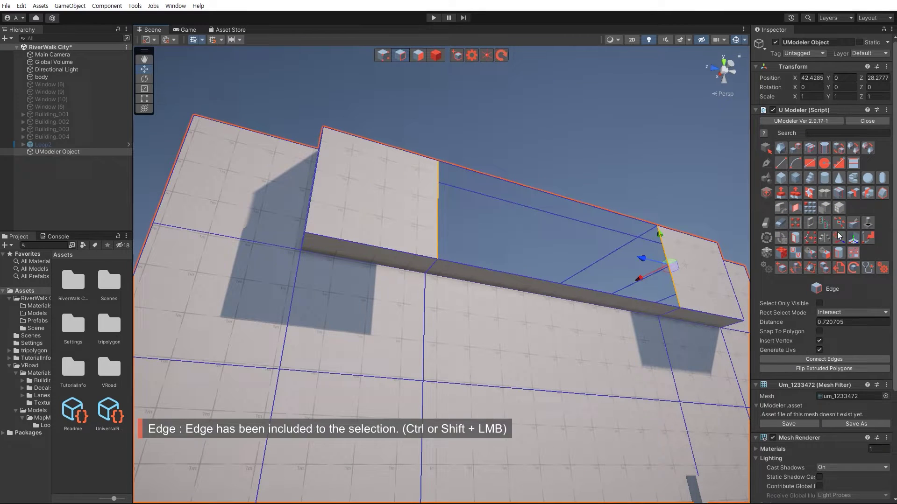
left_click(797, 208)
left_click_drag(551, 175, 470, 253, "alt")
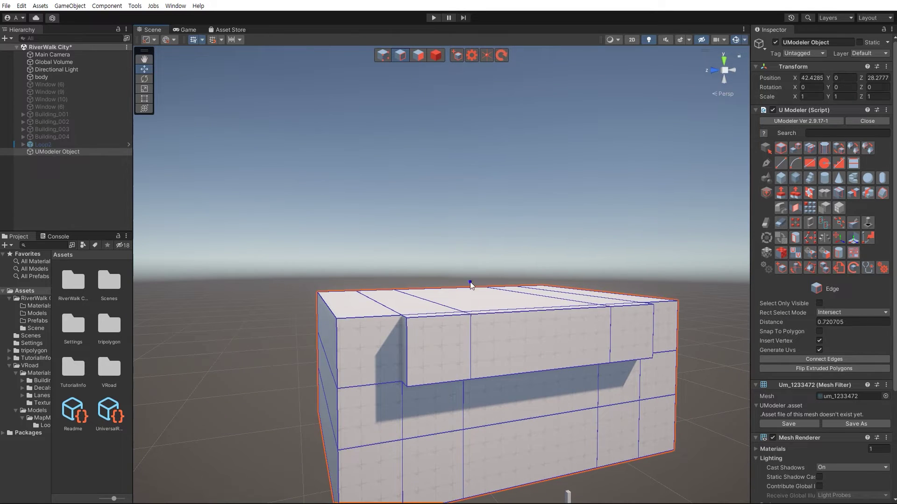
Select all roof polygons, including the strips above the protruding front, and extrude them upward about 3.19
scroll(465, 287, "up", 3)
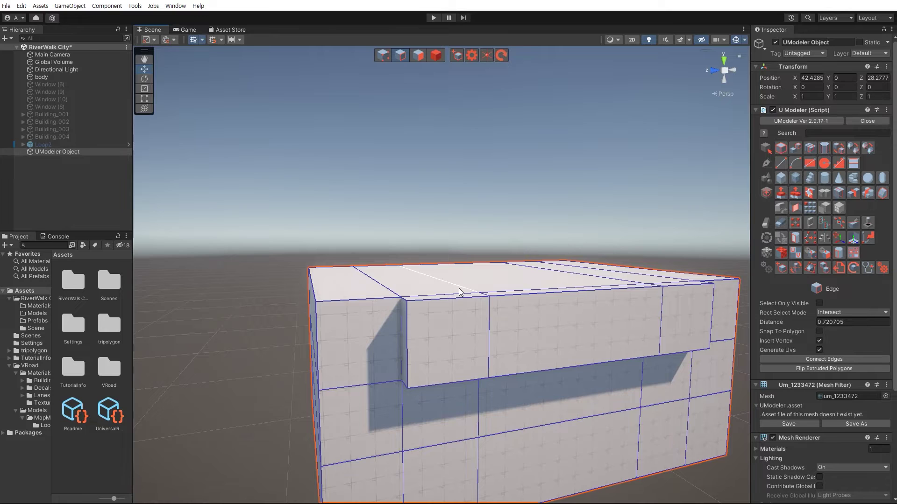
key("shift+3")
left_click_drag(461, 294, 415, 311, "alt")
left_click(356, 320)
left_click(435, 310, "shift")
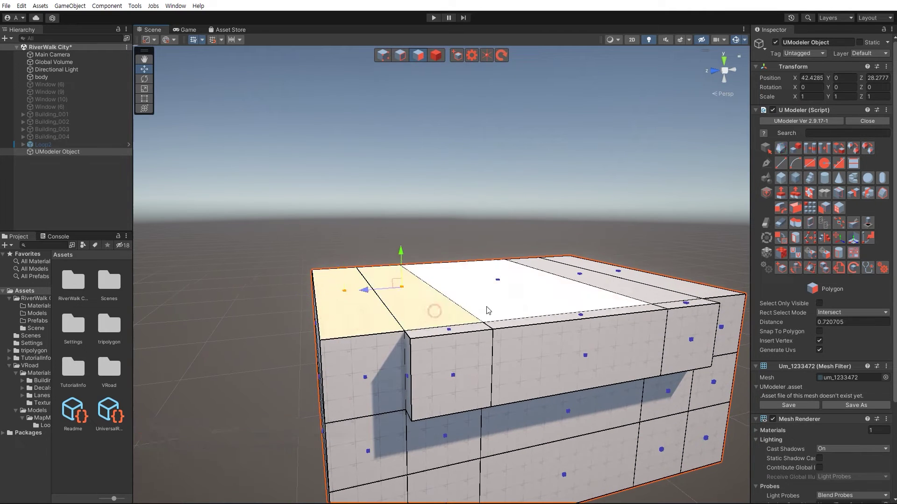
left_click(514, 302, "shift")
left_click(590, 281, "shift")
left_click(624, 275, "shift")
left_click(697, 302, "ctrl")
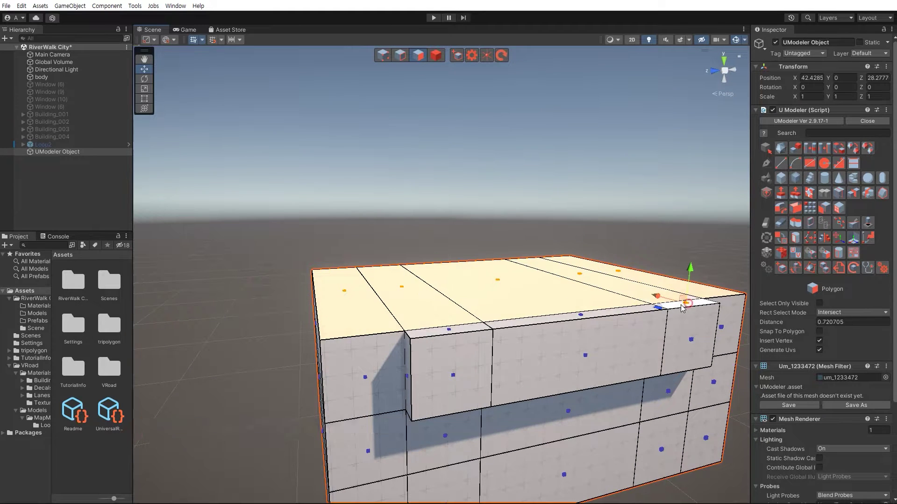
left_click(466, 331, "ctrl")
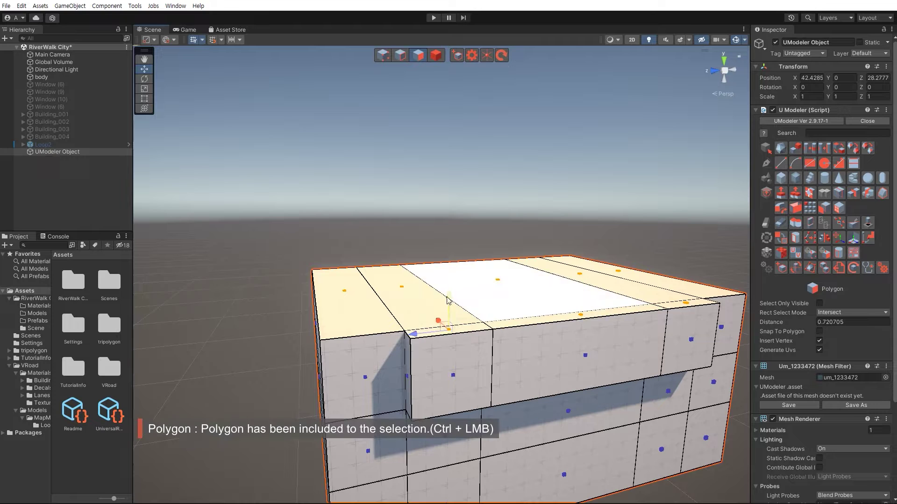
left_click_drag(449, 306, 445, 221, "shift")
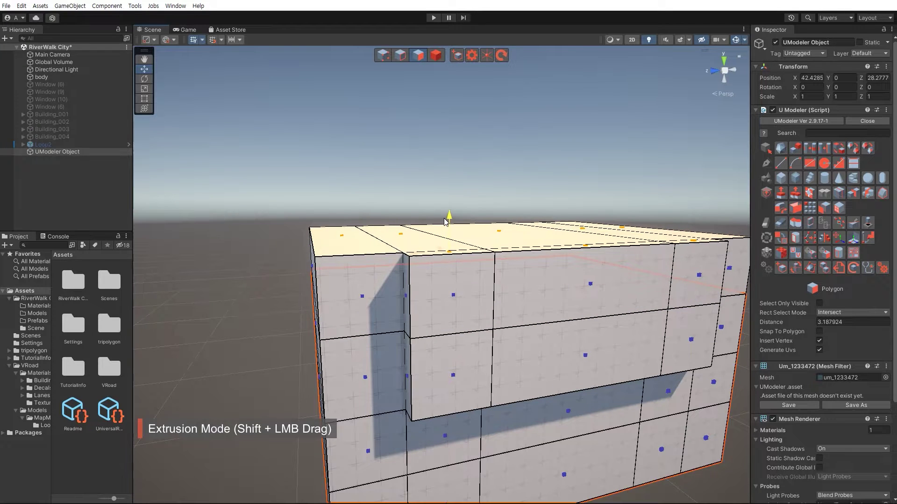
Extrude the central polygon of the top storey's front wall outward about 0.51
left_click(556, 296)
left_click_drag(472, 286, 535, 274, "alt")
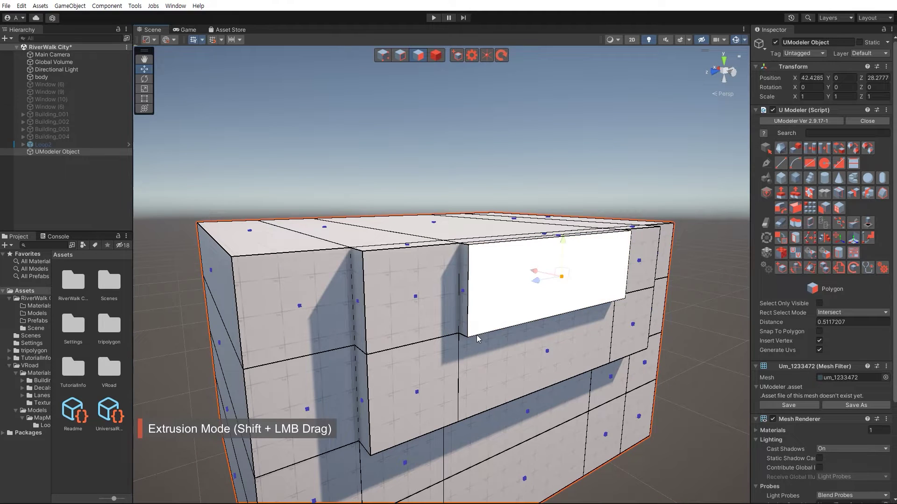
right_click_drag(476, 335, 454, 321)
left_click_drag(455, 320, 436, 295, "alt")
key("shift+1")
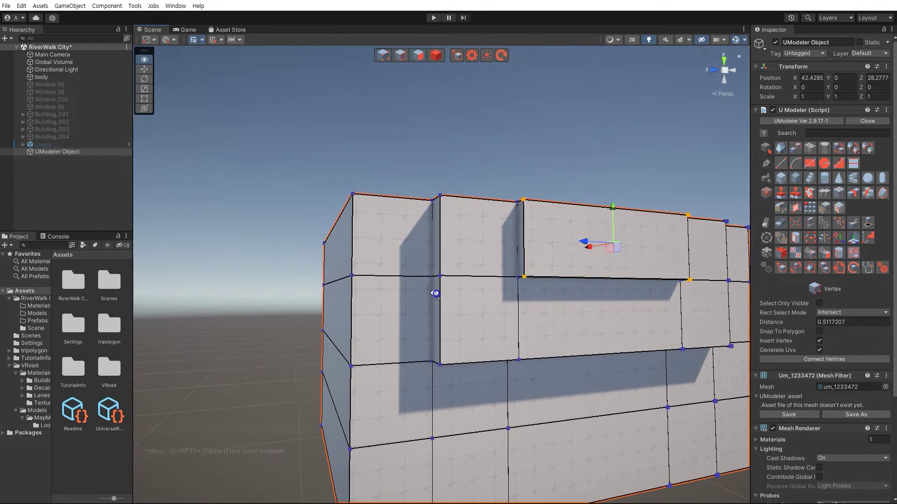
right_click_drag(435, 293, 435, 297)
left_click_drag(269, 194, 673, 270)
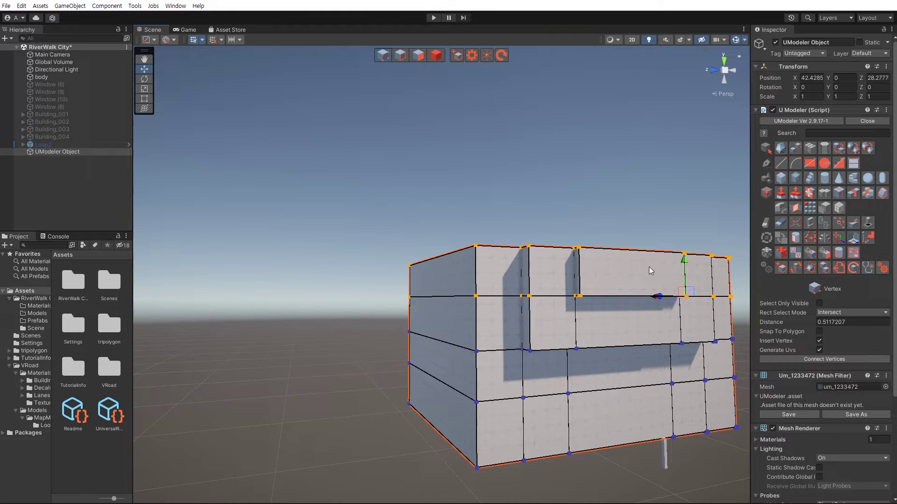
left_click(484, 226)
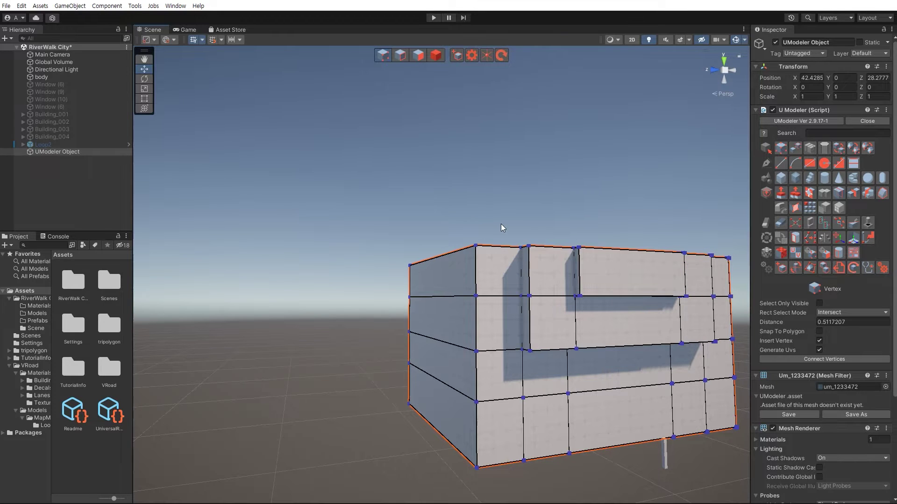
Select all roof polygons, including the narrow strips above the protruding front, and move them up about 4.11
left_click_drag(501, 225, 491, 279, "alt")
scroll(539, 278, "up", 4)
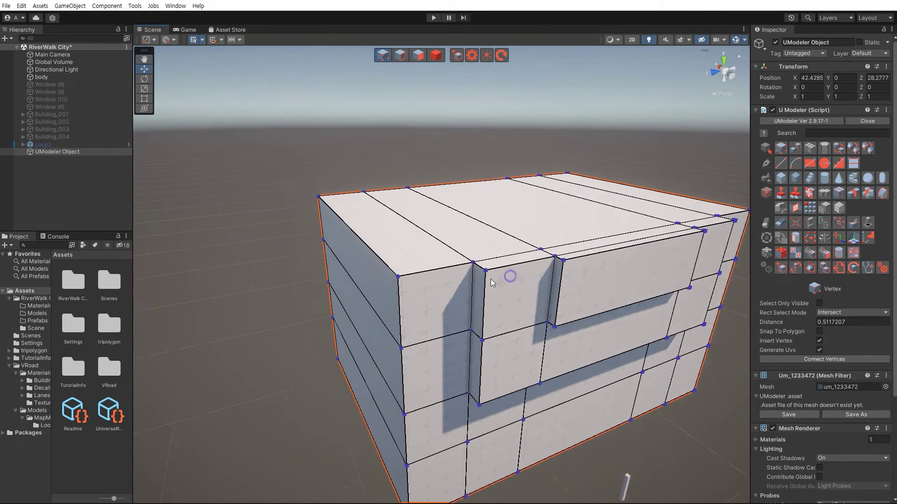
key("shift+3")
left_click(410, 256)
left_click(481, 246, "ctrl")
left_click(551, 230, "ctrl")
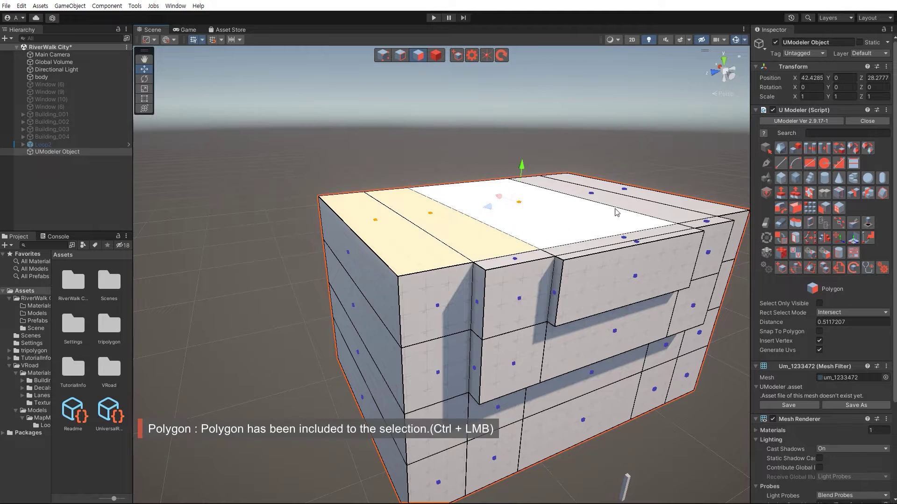
left_click(629, 205, "ctrl")
left_click(645, 195, "ctrl")
left_click(700, 223, "ctrl")
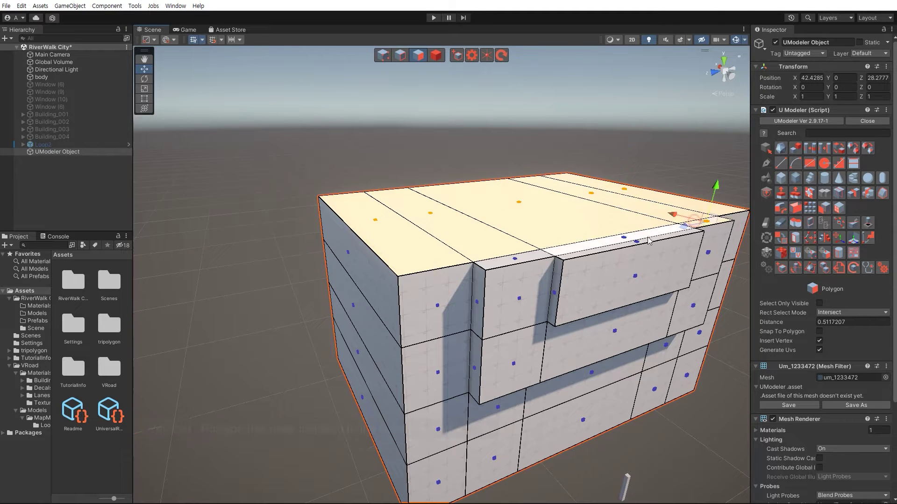
left_click(648, 241, "ctrl")
left_click(520, 260, "ctrl")
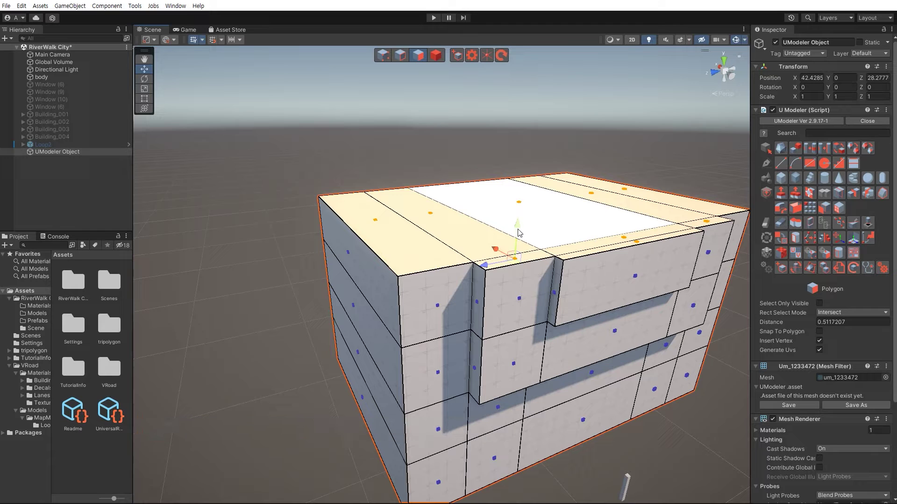
left_click_drag(519, 232, 522, 133)
Raise the selected roof polygons a further 4.91 or so to make the top storey taller
key("s")
right_click_drag(460, 269, 490, 220)
key("q")
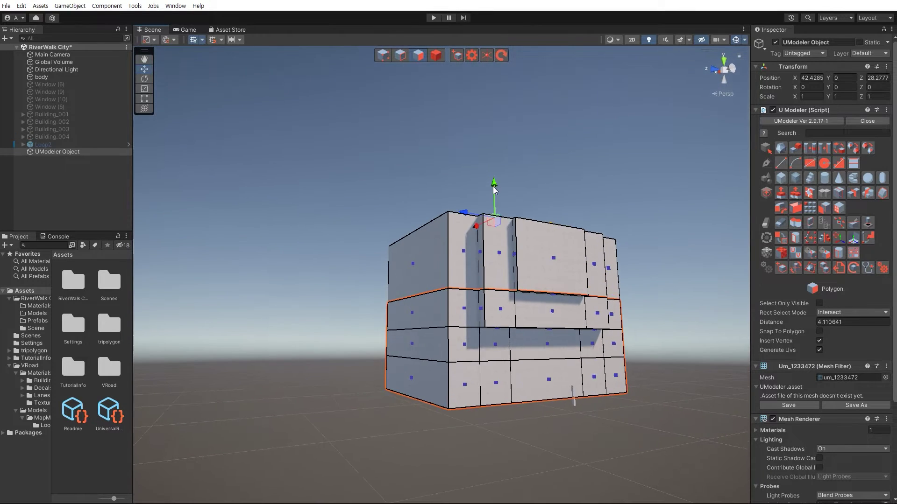
left_click_drag(493, 194, 494, 143)
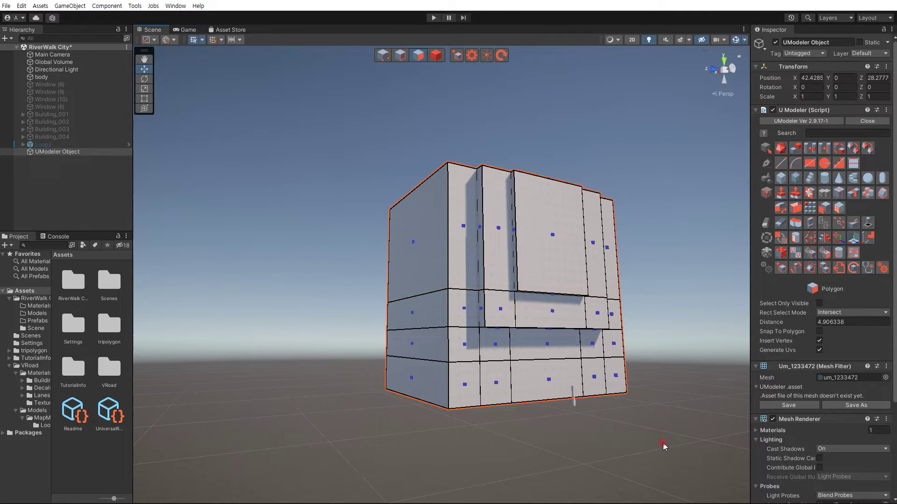
Select the five front polygons beside and below the central raised panel and push them back toward the wall about 0.23
right_click_drag(506, 383, 510, 299)
key("w")
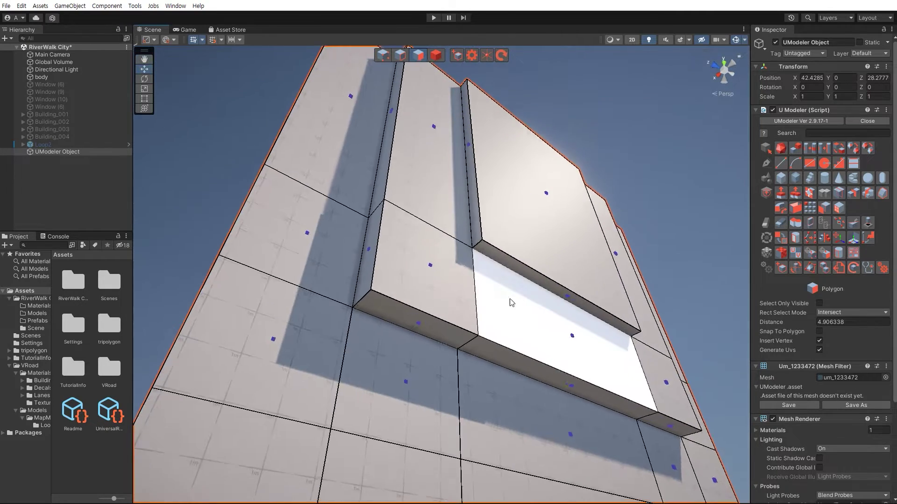
left_click(429, 209, "shift")
left_click(516, 300, "shift")
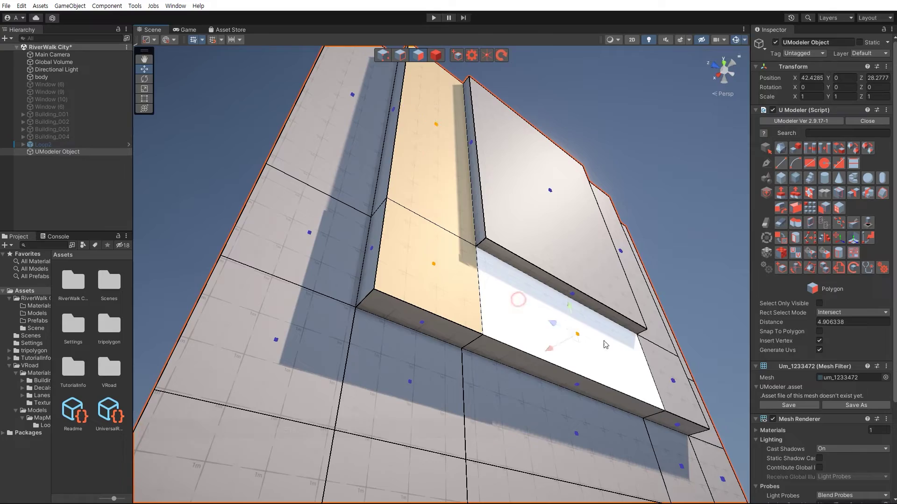
left_click(660, 367, "shift")
left_click(661, 341, "shift")
key("d")
right_click_drag(604, 332, 578, 341)
key("a")
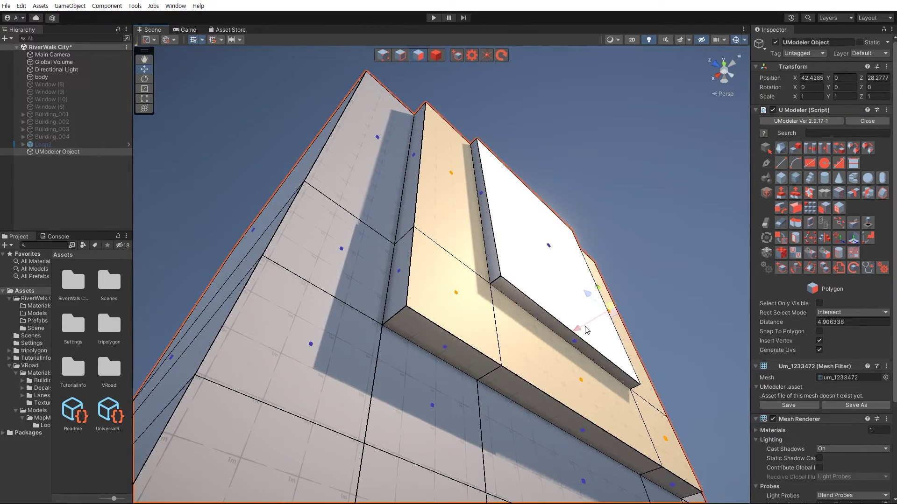
left_click_drag(584, 326, 579, 328)
left_click(707, 307)
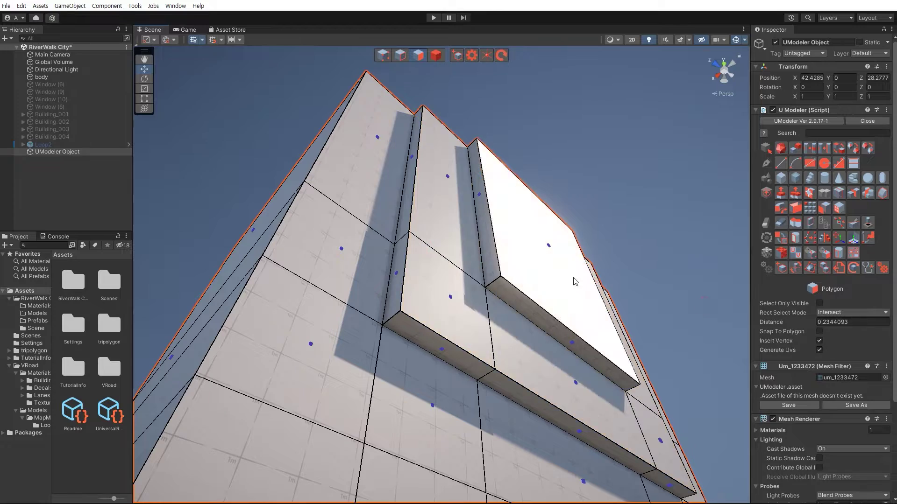
Add a horizontal Loop Slice cut around the storey below the central raised panel, close to that storey's upper edge
key("a")
right_click_drag(574, 281, 476, 349)
key("s")
key("d")
left_click_drag(476, 349, 463, 350, "alt")
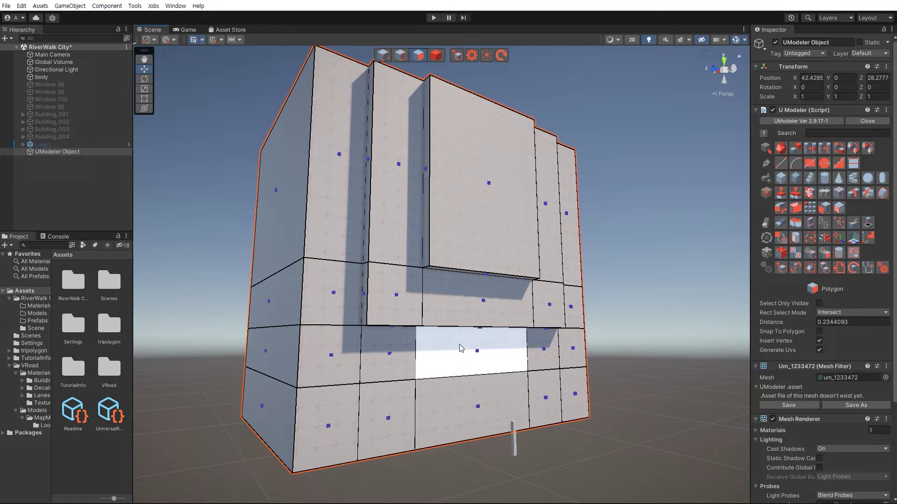
left_click_drag(422, 291, 455, 295, "alt")
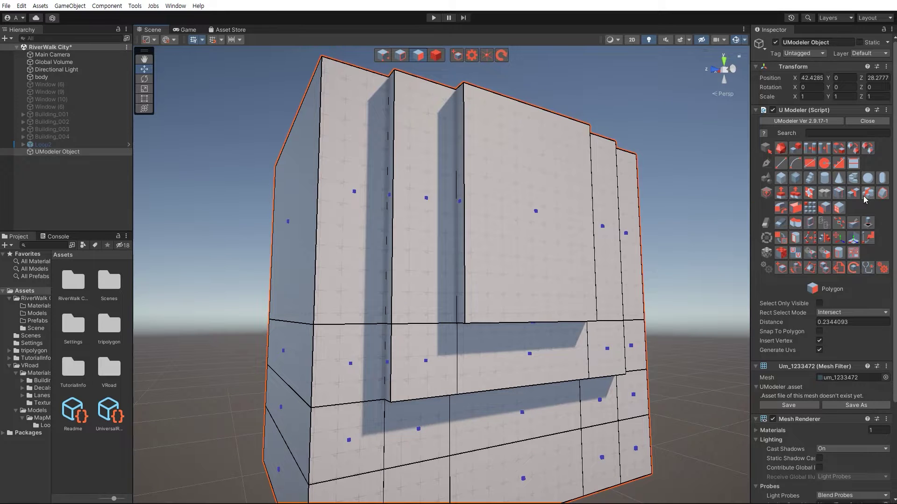
left_click(839, 196)
left_click_drag(394, 366, 394, 339)
Extrude the narrow strip directly beneath the central raised panel outward about 0.75, flush with the panel's face
key("w")
right_click_drag(450, 326, 439, 306)
key("shift+3")
key("q")
left_click(484, 266)
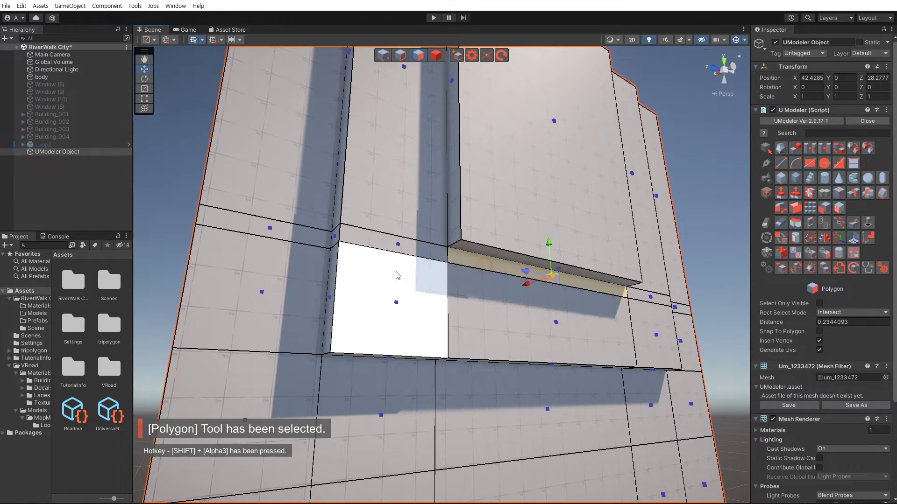
right_click_drag(381, 272, 390, 268)
left_click_drag(390, 269, 432, 342, "alt")
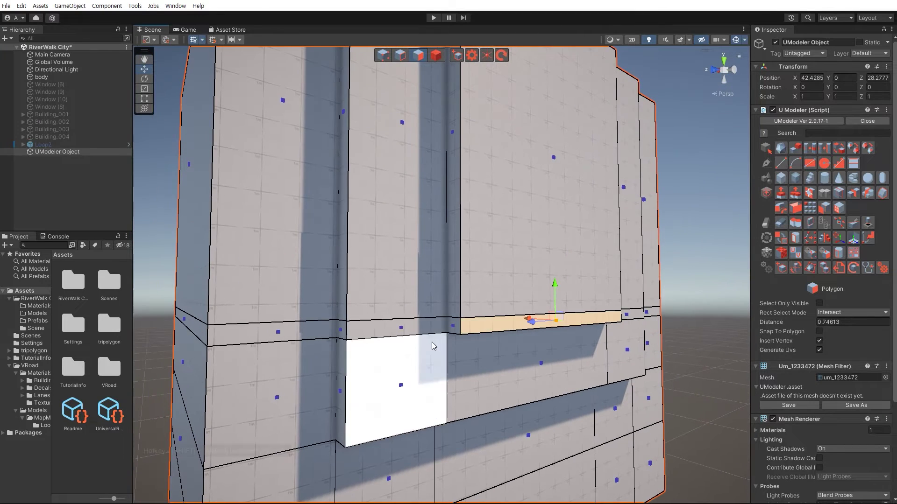
Select the entire narrow band around the building with Loop Selection and pull it outward about 0.34 using Multi PushPull with Vertex Normal
key("shift+3")
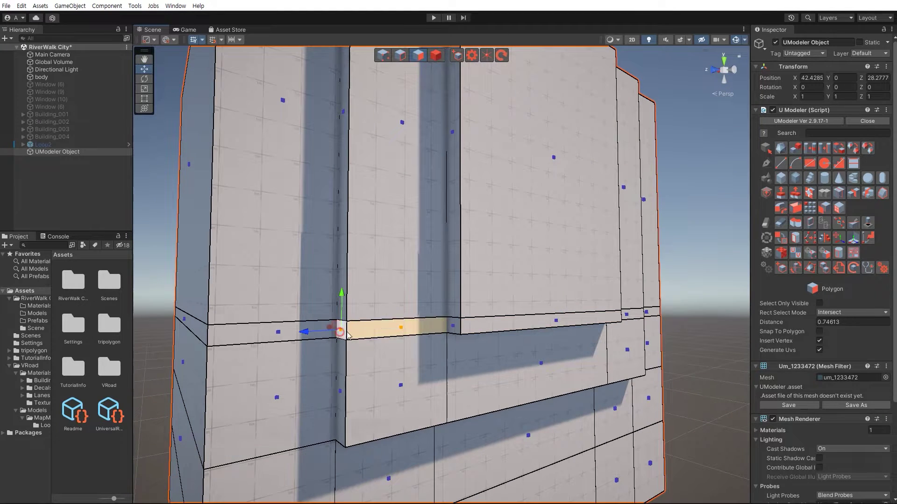
left_click(348, 335, "ctrl")
left_click(809, 149)
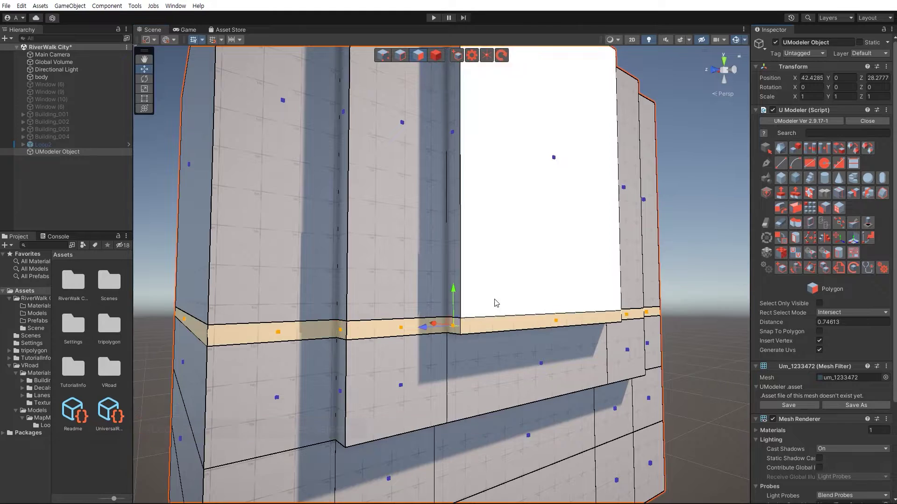
key("s")
right_click_drag(428, 327, 430, 353)
left_click_drag(430, 353, 431, 378, "alt")
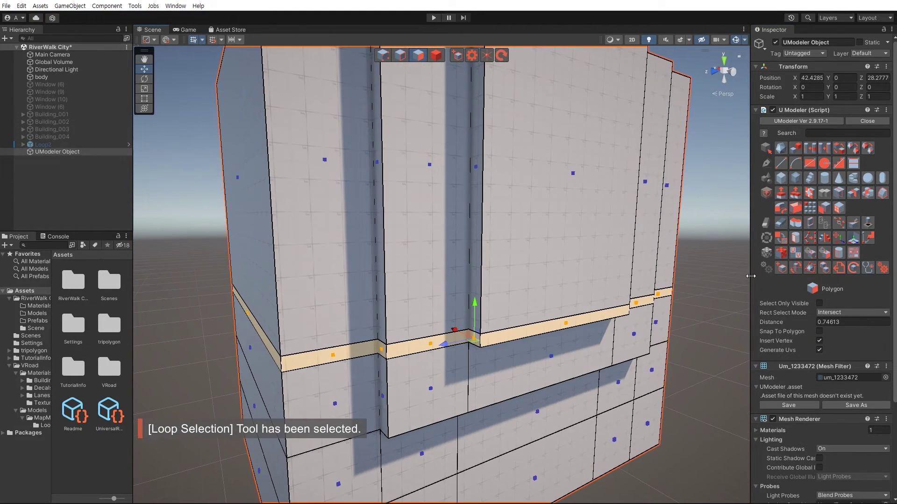
left_click(797, 191)
right_click_drag(548, 280, 539, 283)
key("w")
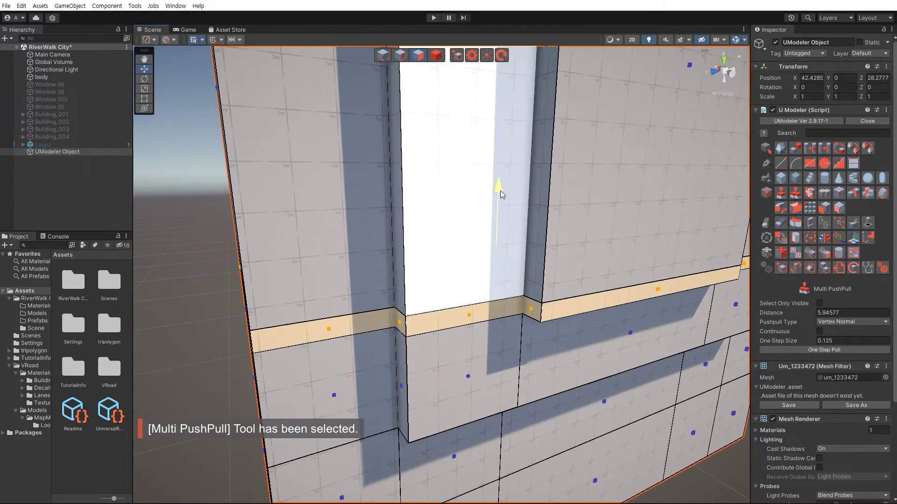
left_click_drag(500, 191, 535, 186)
key("space")
right_click_drag(535, 186, 533, 185)
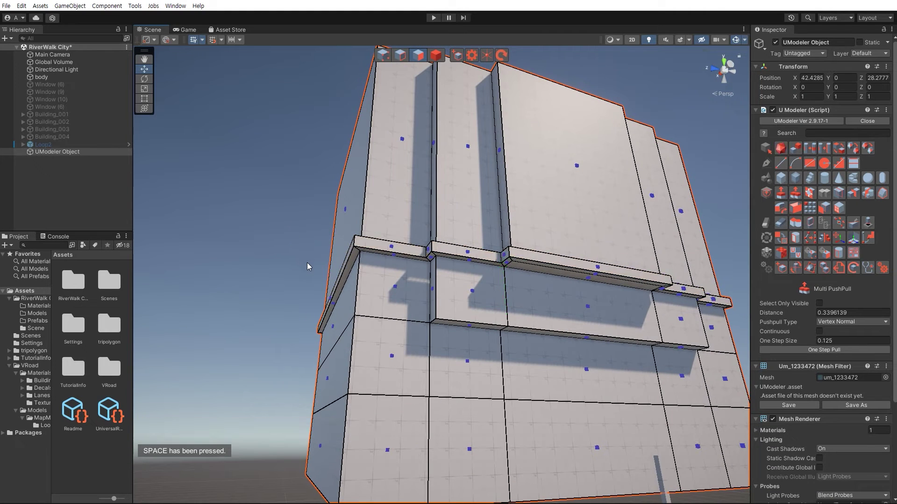
Examine the protruding ledge from below along the building's corner and front
right_click_drag(366, 292, 368, 293)
key("w")
key("q")
left_click_drag(357, 292, 385, 302, "alt")
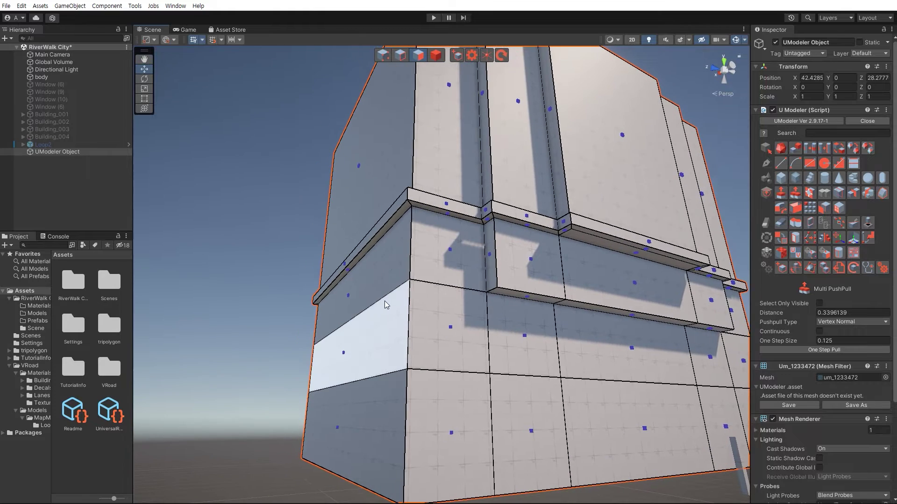
key("w")
key("d")
right_click_drag(396, 298, 372, 304)
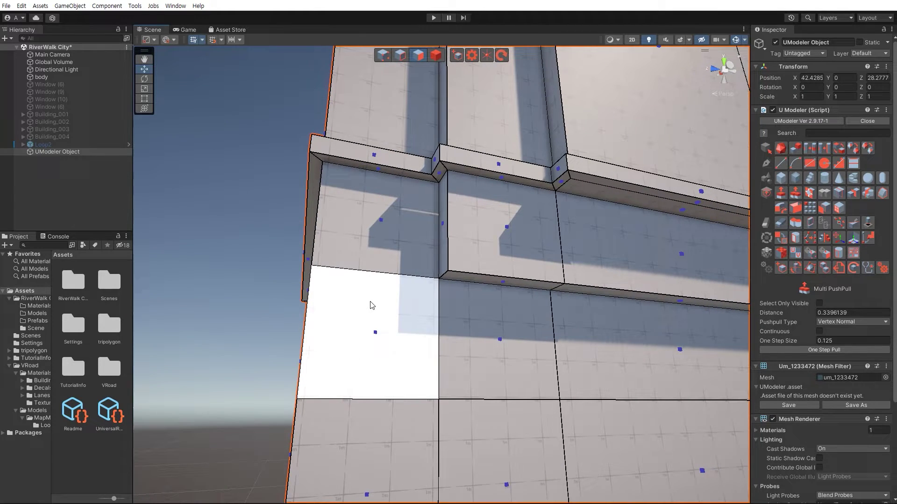
Select the three ground-floor front polygons between the outer corner sections and push them inward about 0.82 to form a recess
right_click_drag(369, 302, 375, 337)
key("d")
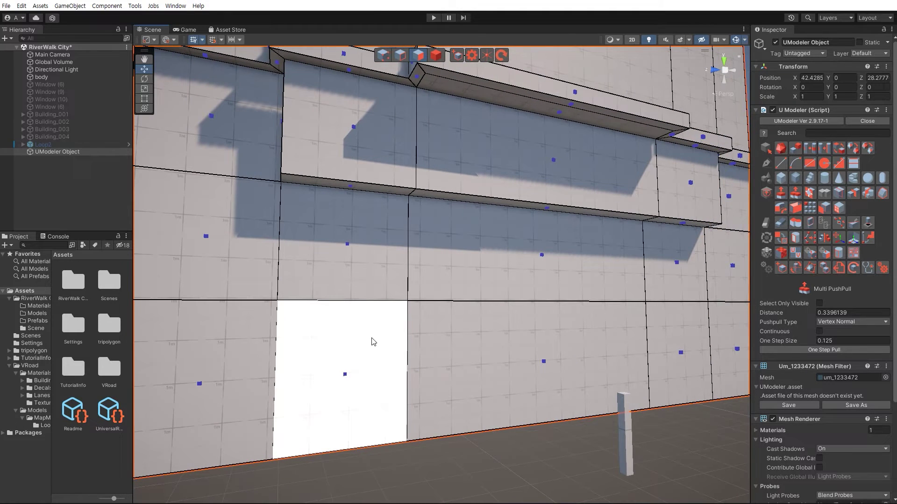
left_click(505, 344, "ctrl")
left_click(666, 338, "ctrl")
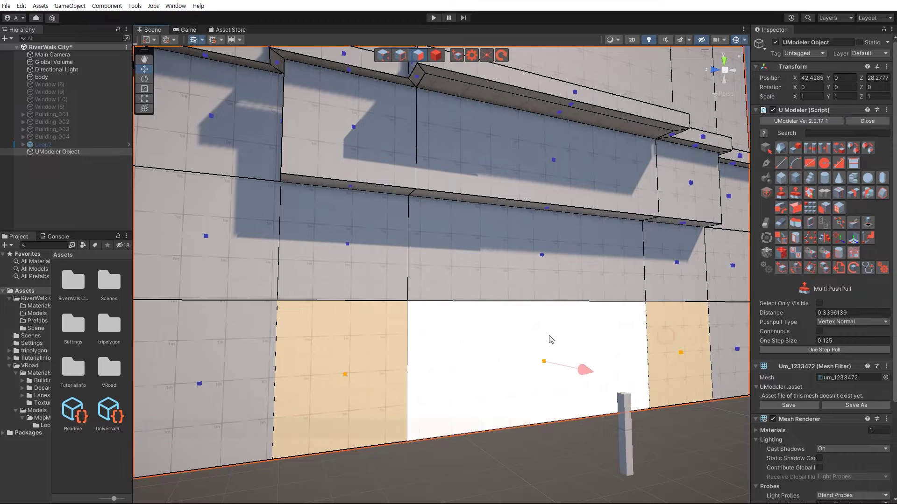
key("s")
right_click_drag(439, 344, 492, 344)
key("a")
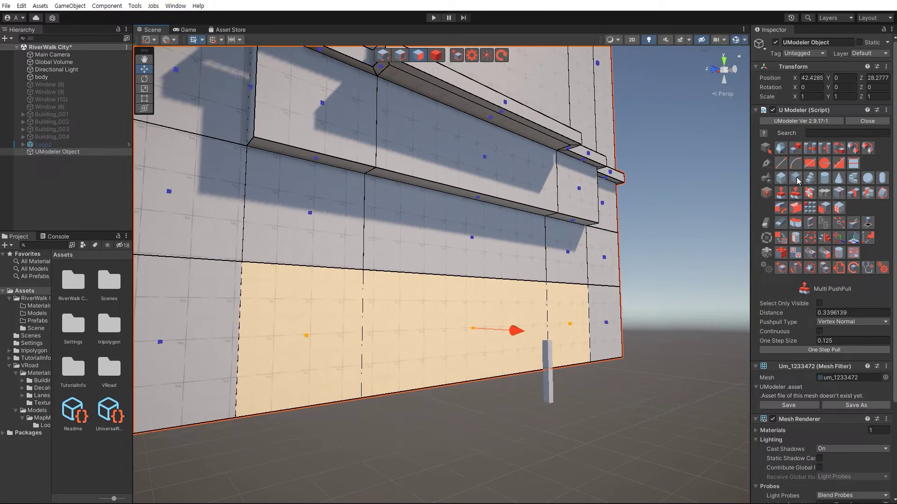
key("shift+2")
key("shift+3")
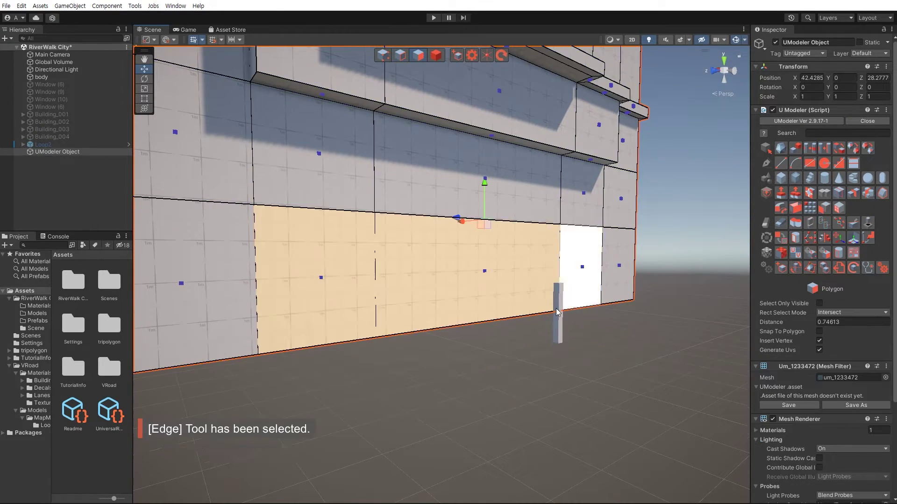
left_click_drag(597, 310, 505, 329, "alt")
left_click_drag(571, 340, 444, 361, "alt")
Delete the three floor polygons at the bottom of the ground-floor recess
left_click(426, 371)
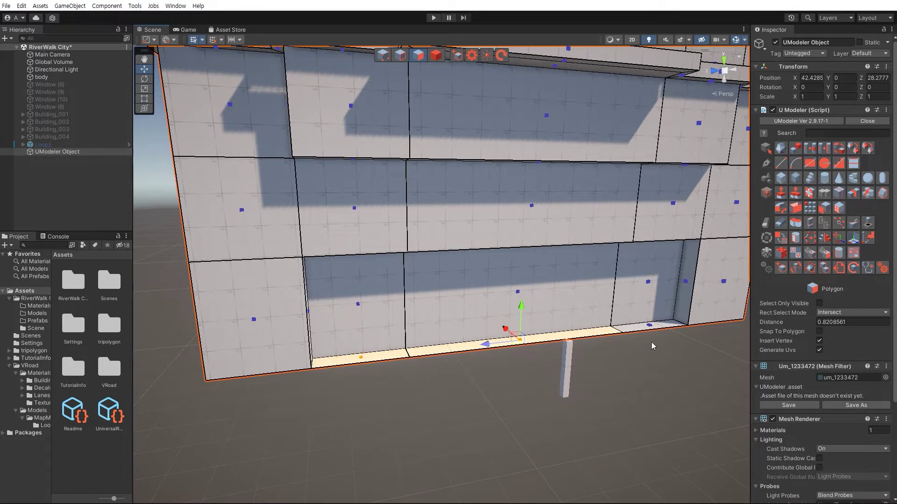
key("Delete")
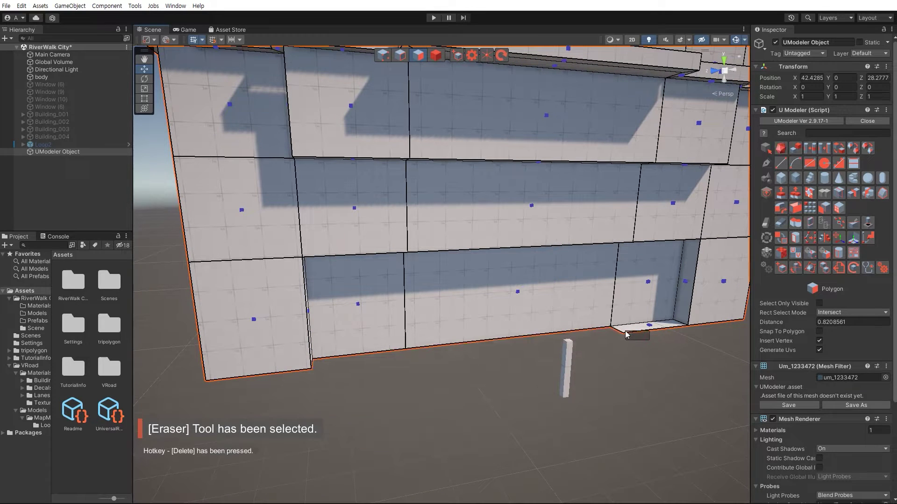
key("Delete")
Select all vertices on the right-hand side of the building front and move them outward about 6.56 to widen the building
left_click_drag(600, 351, 477, 341, "alt")
key("shift+1")
left_click_drag(420, 219, 624, 464)
left_click_drag(408, 431, 450, 432)
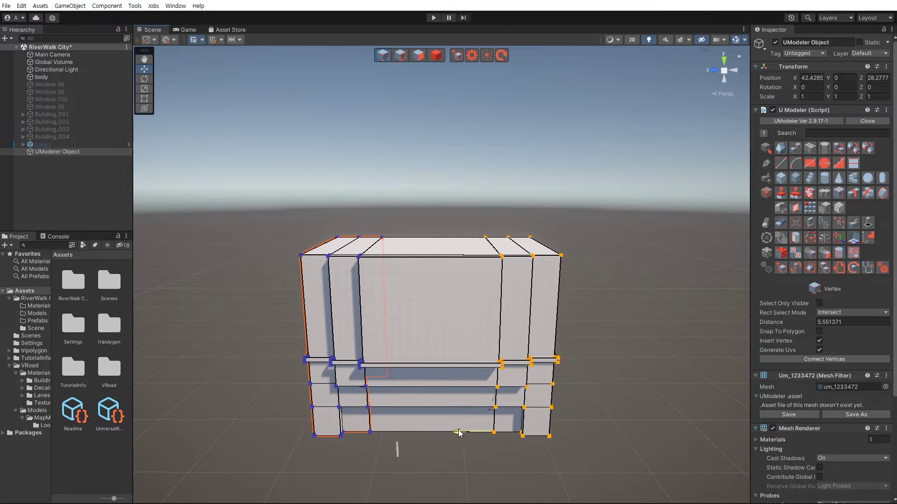
Examine the widened building from the front and around to its side wall
left_click_drag(534, 413, 511, 413, "alt")
scroll(369, 359, "up", 5)
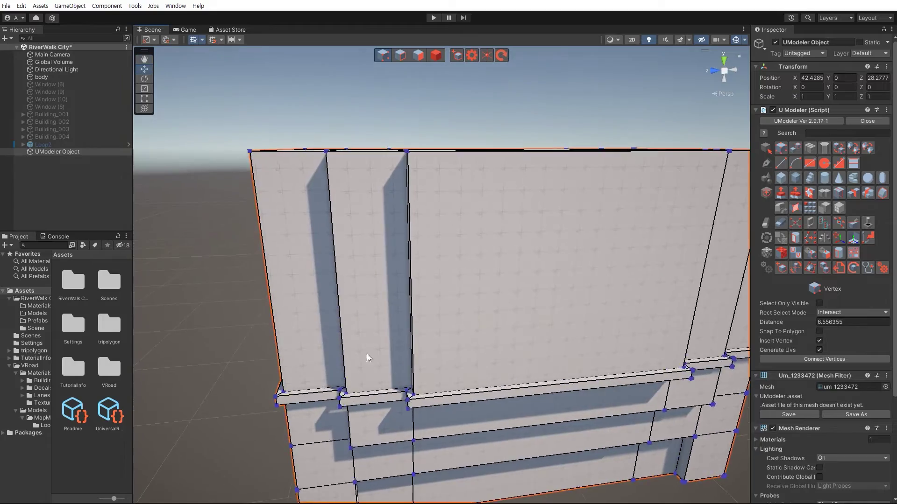
left_click_drag(369, 358, 378, 330, "alt")
scroll(397, 345, "down", 5)
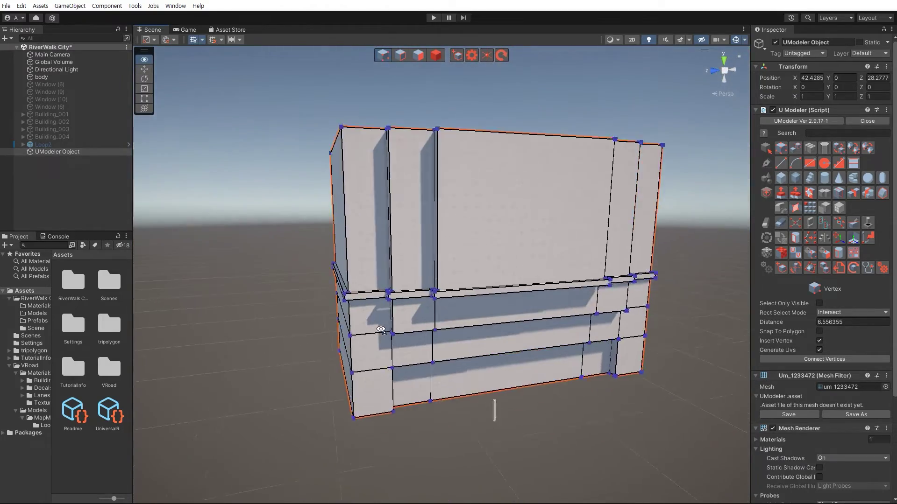
scroll(378, 331, "up", 3)
left_click_drag(217, 363, 326, 325, "alt")
right_click_drag(324, 336, 372, 343)
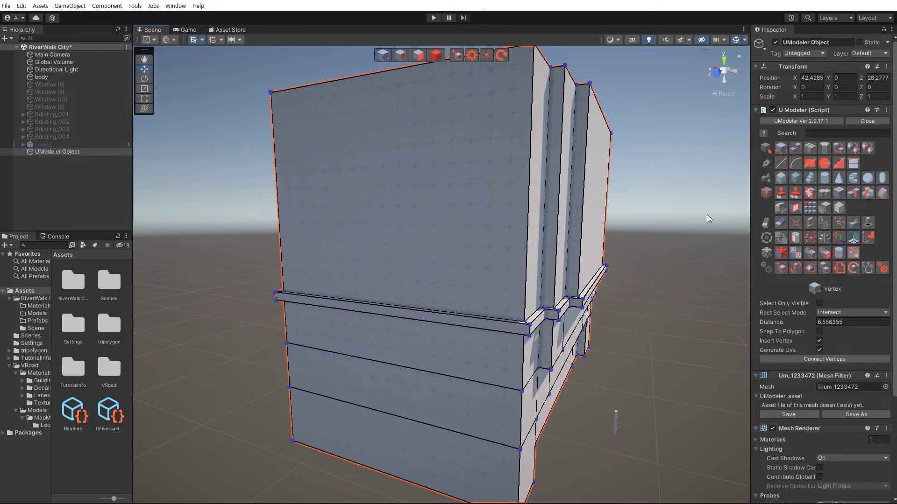
Cut two vertical loop slices through the building's side wall, with Split Number 2 and Pinch 0.06
left_click(839, 194)
left_click_drag(428, 258, 437, 267, "alt")
scroll(437, 270, "up", 1)
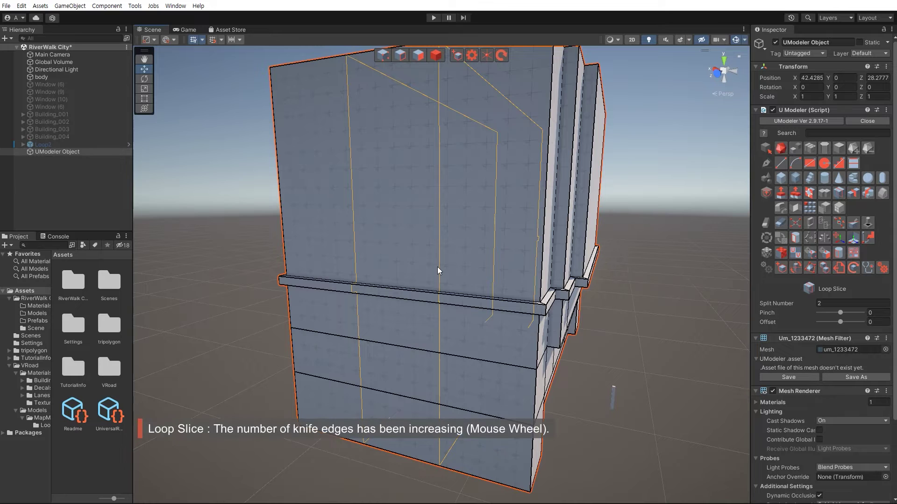
scroll(437, 267, "up", 3, "ctrl")
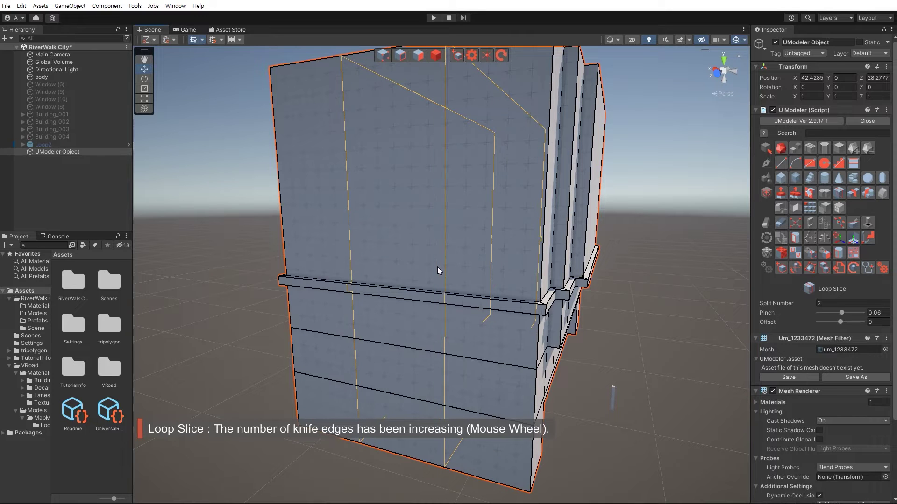
left_click(437, 267)
left_click_drag(437, 267, 418, 291, "alt")
Select the side wall's middle upper polygon with the ledge polygons below it and extrude them outward about 0.54
key("shift+3")
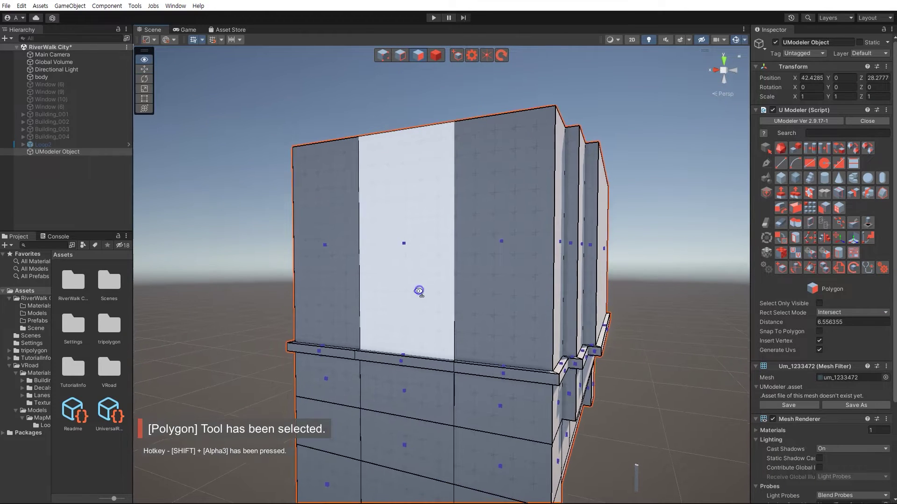
scroll(417, 292, "up", 6)
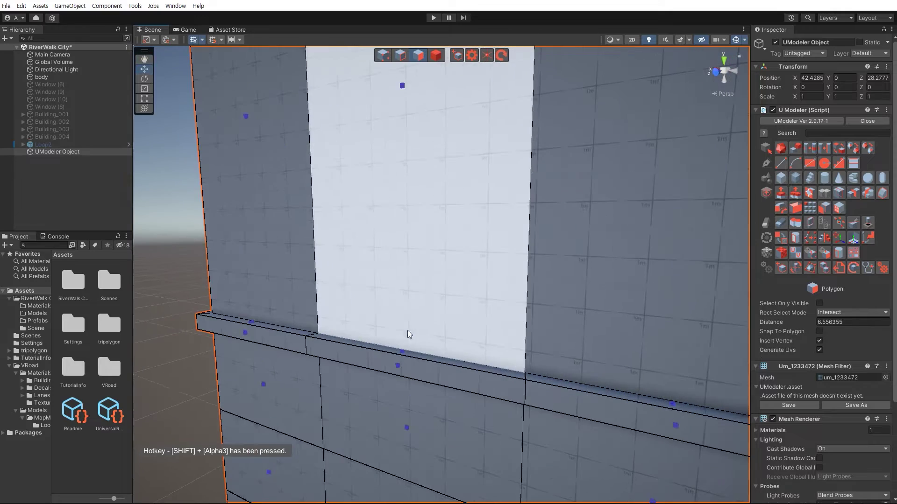
left_click(401, 350, "ctrl")
left_click_drag(401, 350, 441, 314, "alt")
left_click(400, 281, "ctrl")
left_click(424, 365, "ctrl")
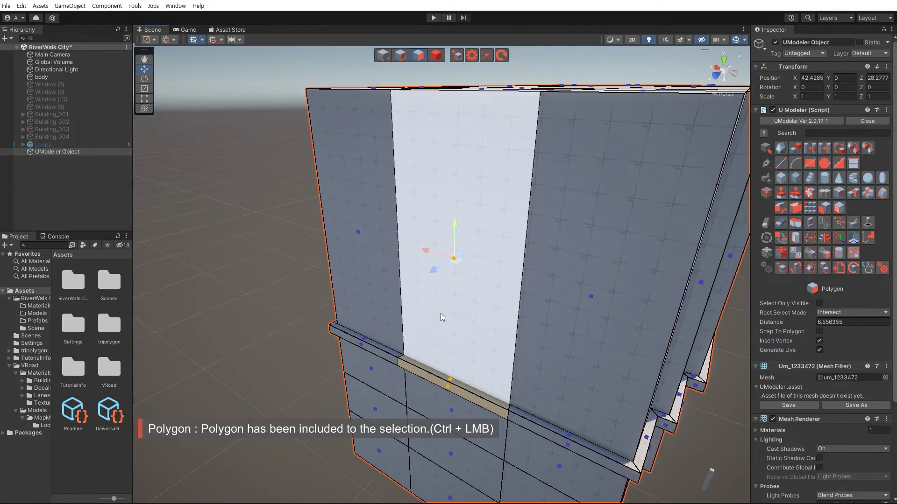
left_click_drag(435, 270, 425, 273, "shift")
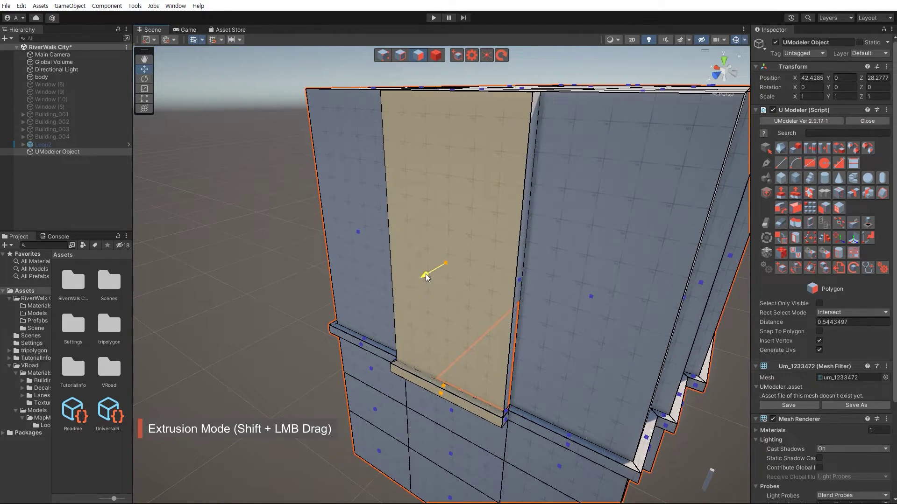
Move the end polygon of the protruding ledge section outward about 0.16, past the edge of the side wall's middle section
left_click_drag(376, 343, 375, 341, "alt")
right_click_drag(375, 341, 546, 414)
key("w")
key("a")
key("d")
key("a")
key("shift+3")
left_click(524, 377)
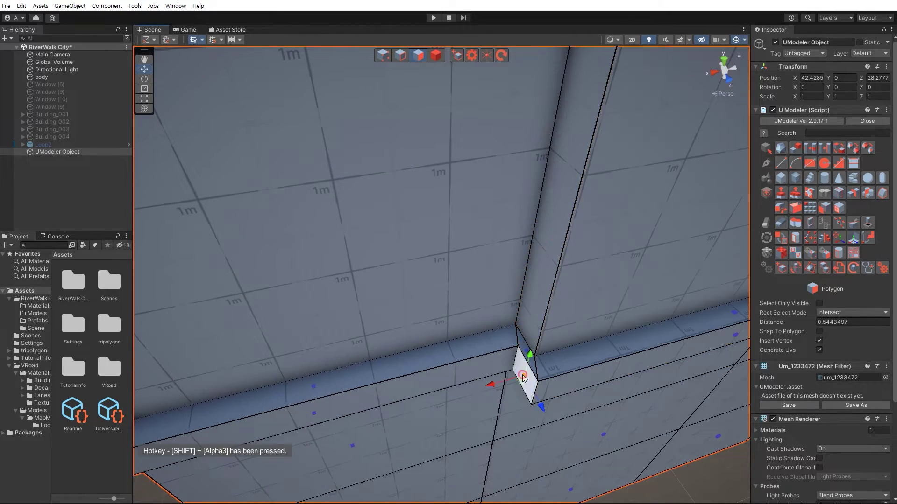
left_click_drag(493, 385, 479, 387)
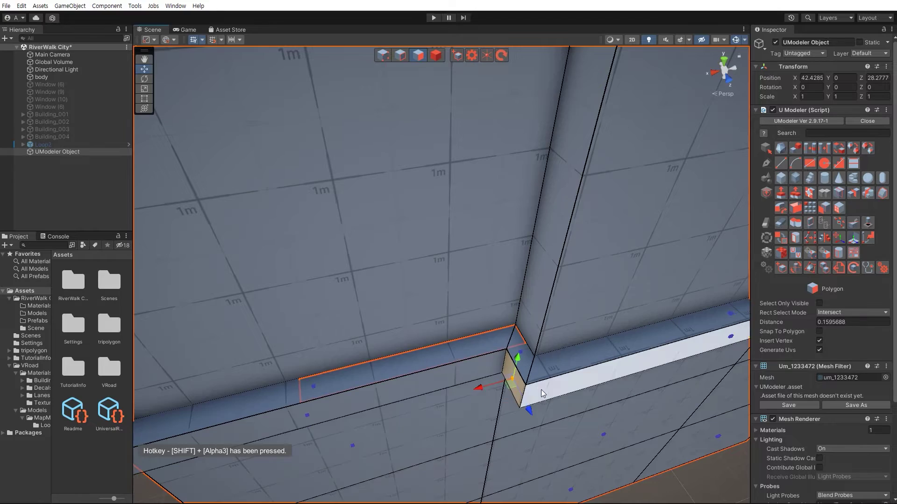
Move the opposite end polygon of the protruding side ledge outward about 0.21 to overhang the wall section
key("d")
right_click_drag(541, 389, 427, 373)
key("w")
left_click_drag(350, 287, 365, 291)
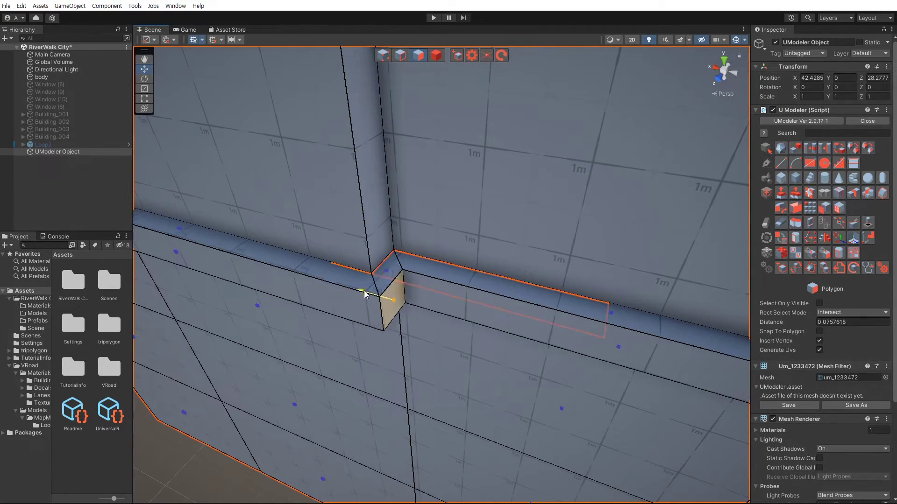
scroll(448, 336, "down", 8)
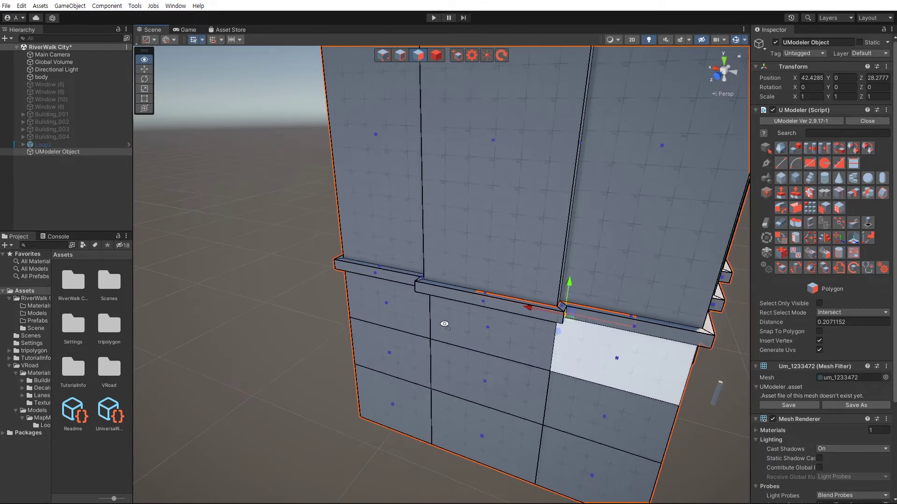
Examine the building's protruding side wall and ledge, and compare the symmetry of the side and front faces
right_click_drag(439, 380, 461, 369)
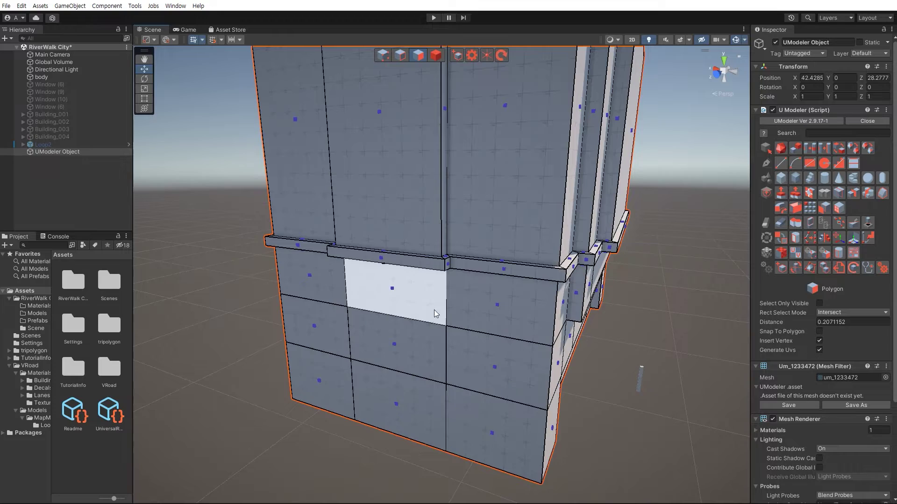
left_click_drag(438, 323, 403, 274, "alt")
key("f")
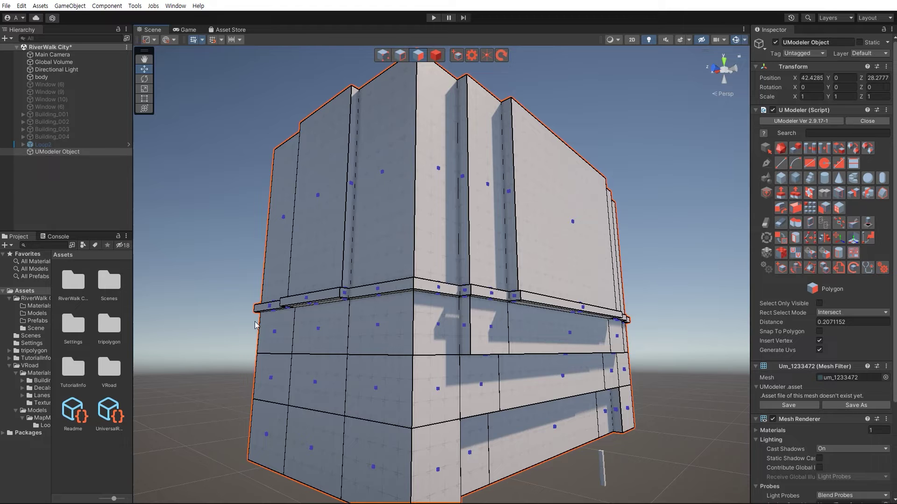
left_click_drag(226, 364, 329, 339, "alt")
right_click_drag(330, 339, 359, 352)
scroll(359, 353, "down", 2)
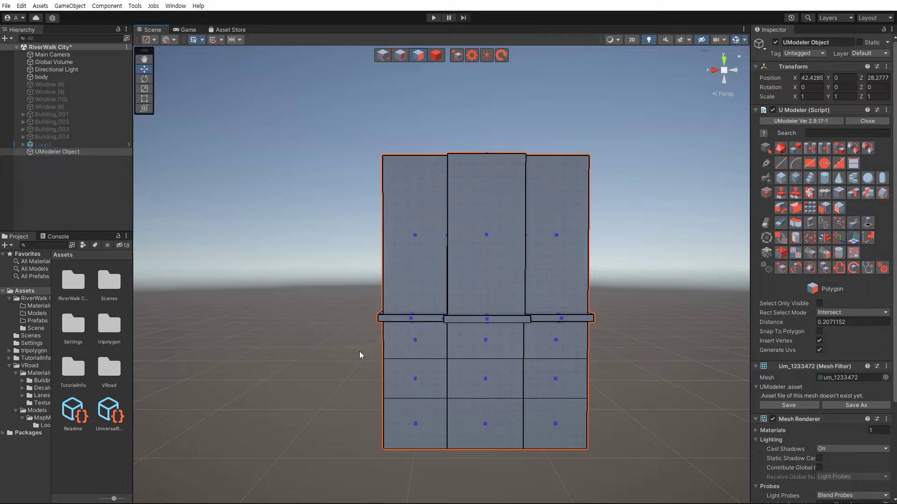
right_click_drag(363, 346, 341, 344)
left_click_drag(341, 343, 340, 349, "alt")
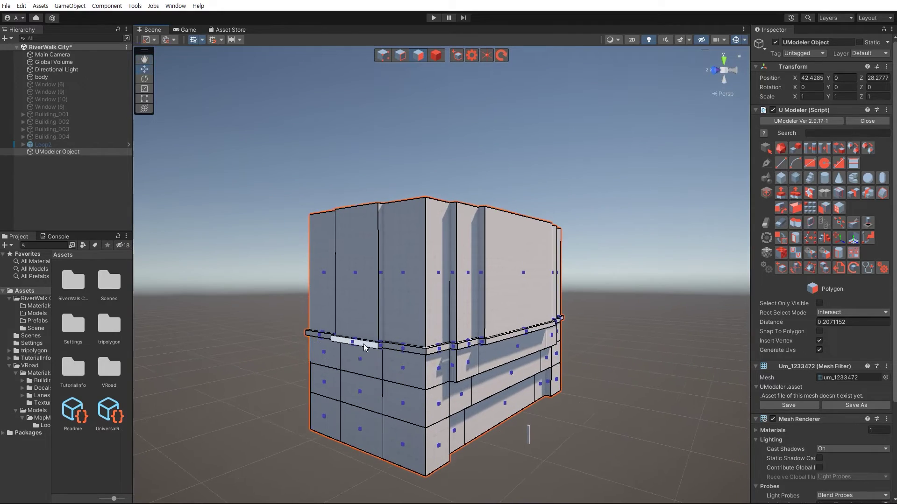
right_click_drag(360, 339, 363, 361)
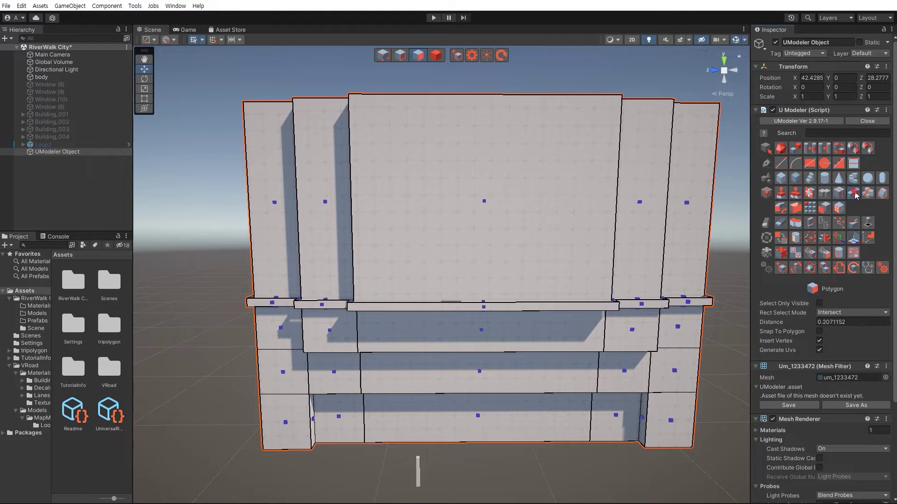
Mirror the building on the Z axis at distance 0, with the boundary set to Remove
left_click(837, 193)
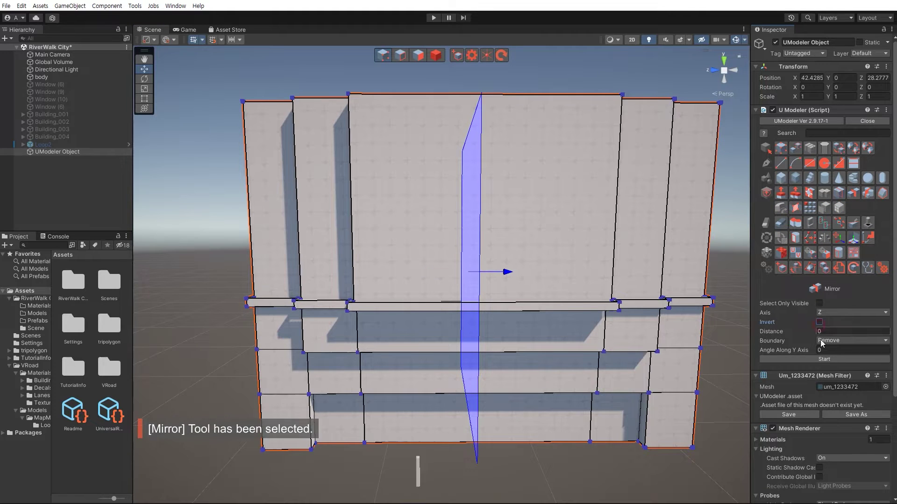
left_click(819, 359)
left_click(819, 360)
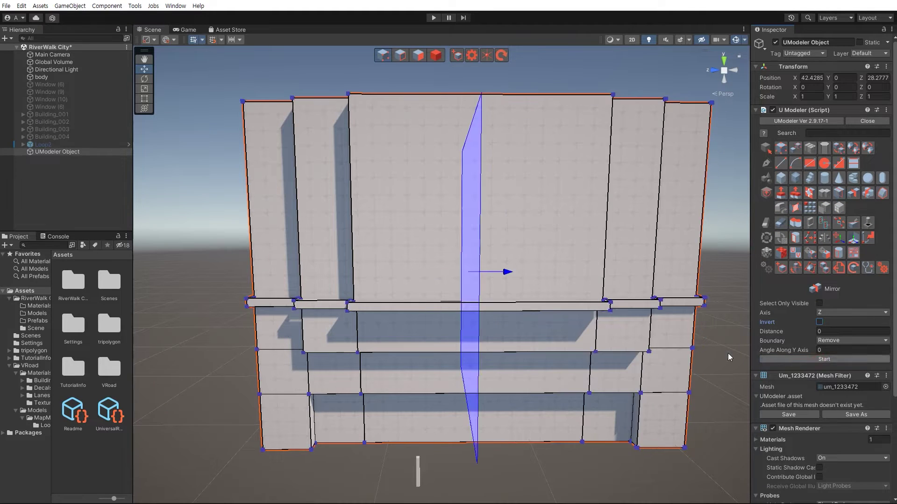
right_click_drag(441, 340, 429, 331)
left_click_drag(429, 331, 515, 374, "alt")
key("shift+3")
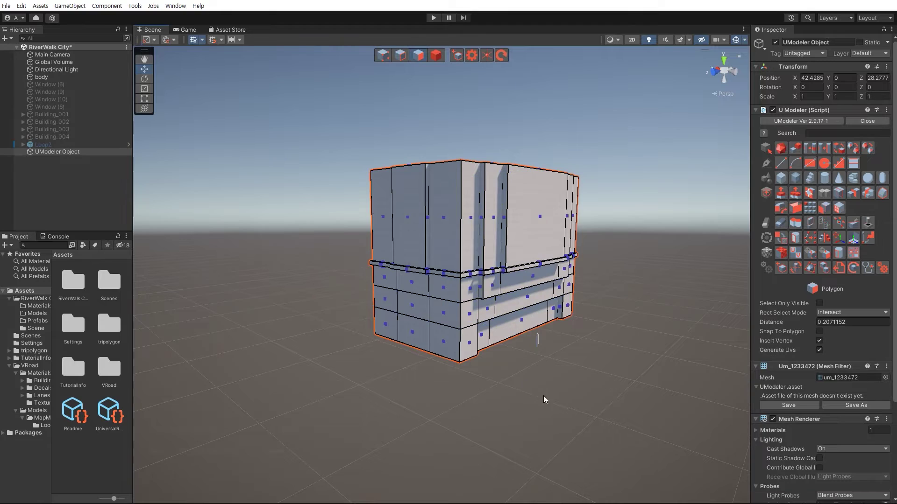
Select all the building's roof vertices and raise them about 21.14, undoing the last extra height adjustment
left_click_drag(452, 361, 572, 329, "alt")
scroll(553, 358, "up", 4)
key("s")
key("d")
mouse_move(573, 329)
right_mouse_down()
mouse_move(540, 327)
mouse_move(560, 330)
mouse_move(556, 325)
right_mouse_up()
key("e")
key("shift+1")
left_click_drag(393, 243, 675, 325)
left_click_drag(610, 319, 483, 333, "alt")
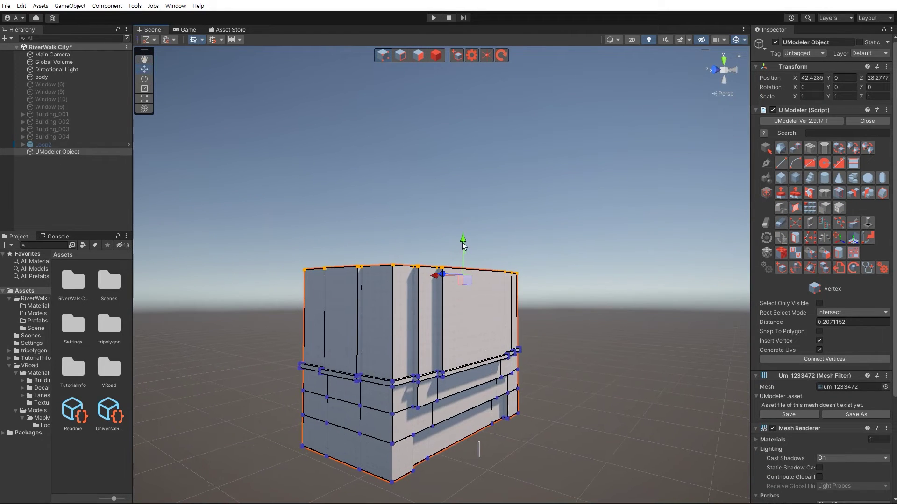
left_click_drag(462, 243, 449, 134)
right_click_drag(520, 254, 515, 234)
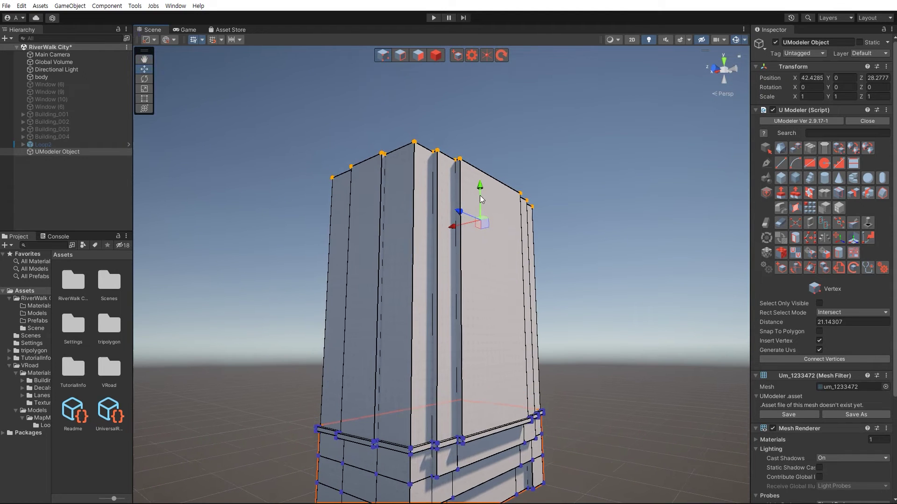
left_click_drag(480, 141, 502, 223)
key("ctrl+z")
left_click(593, 296)
Select the central cross-shaped group of roof polygons, leaving out the corners, and extrude it upward about 5.05
left_click_drag(463, 297, 460, 359, "alt")
key("shift+3")
left_click(449, 360)
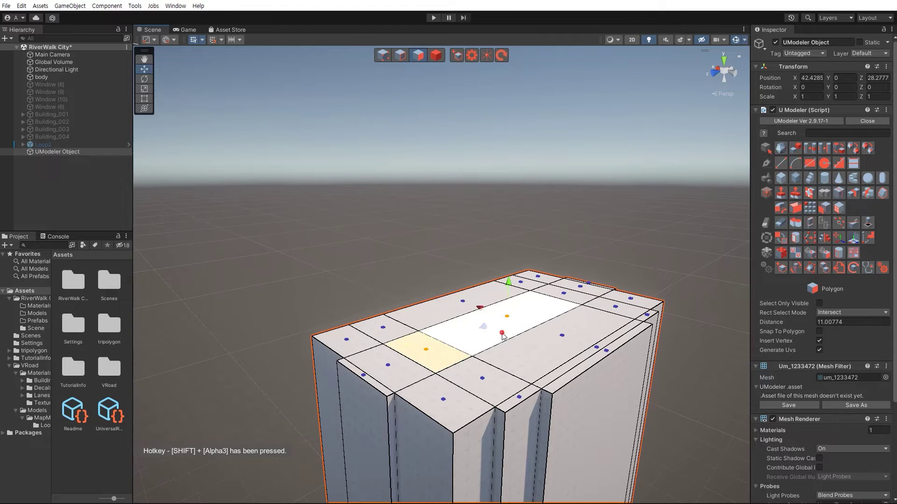
left_click(495, 321, "ctrl")
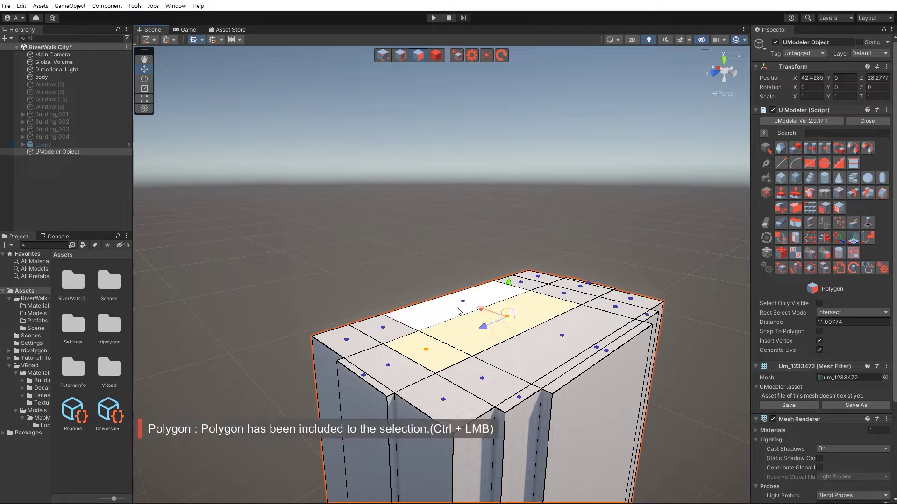
left_click(576, 362, "ctrl")
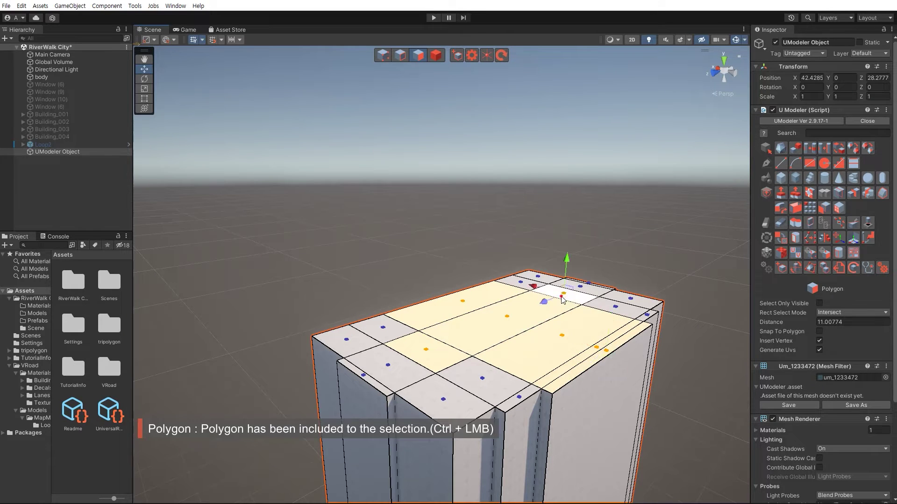
left_click_drag(568, 263, 570, 211, "shift")
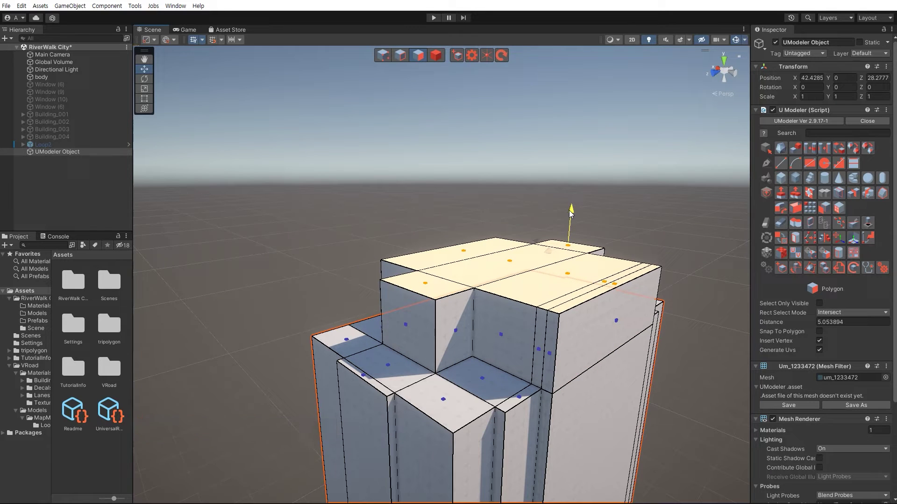
Select the middle lengthwise row of polygons on the raised roof block and extrude it upward about 4.80
left_click(678, 218)
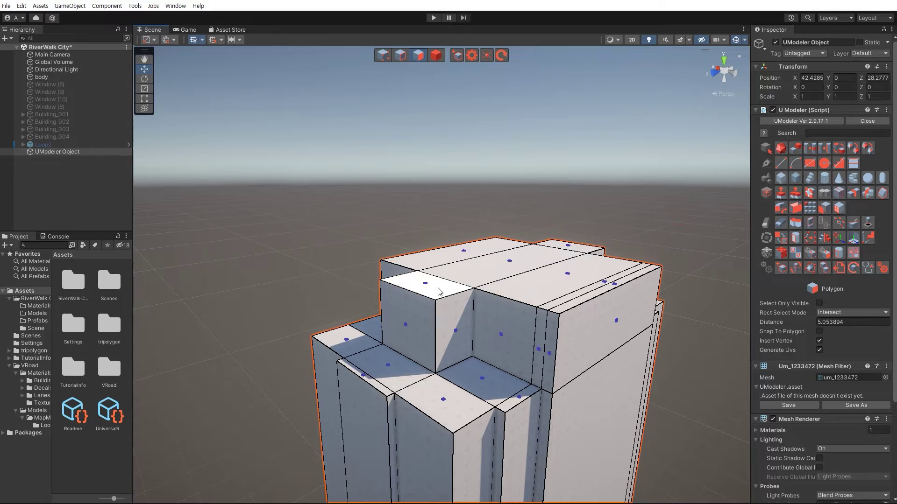
left_click(508, 277, "ctrl")
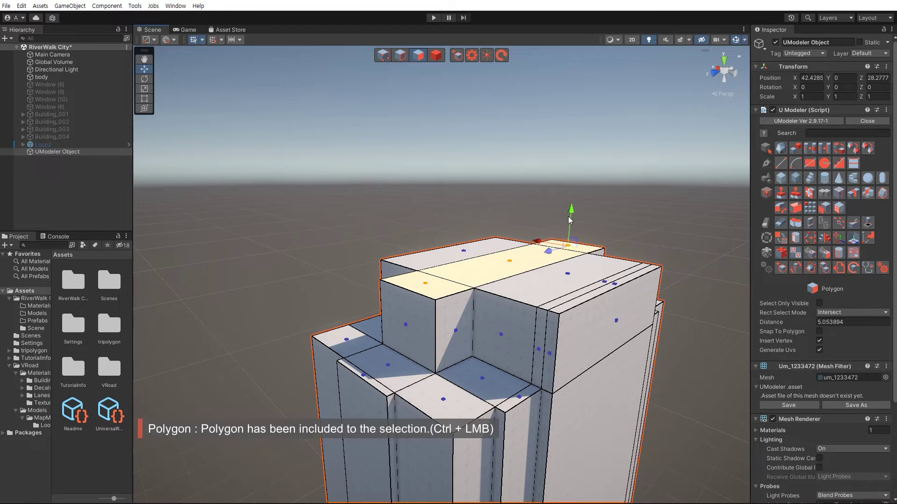
left_click_drag(571, 216, 574, 173, "shift")
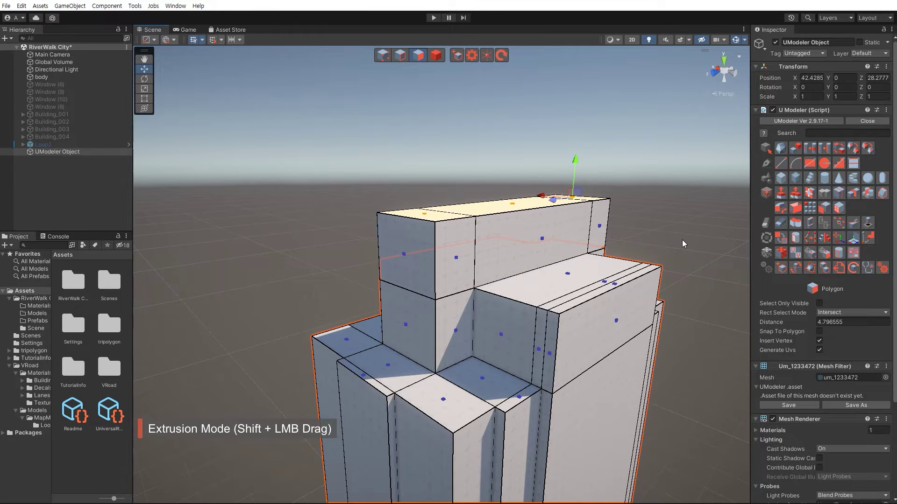
left_click_drag(681, 240, 491, 326, "alt")
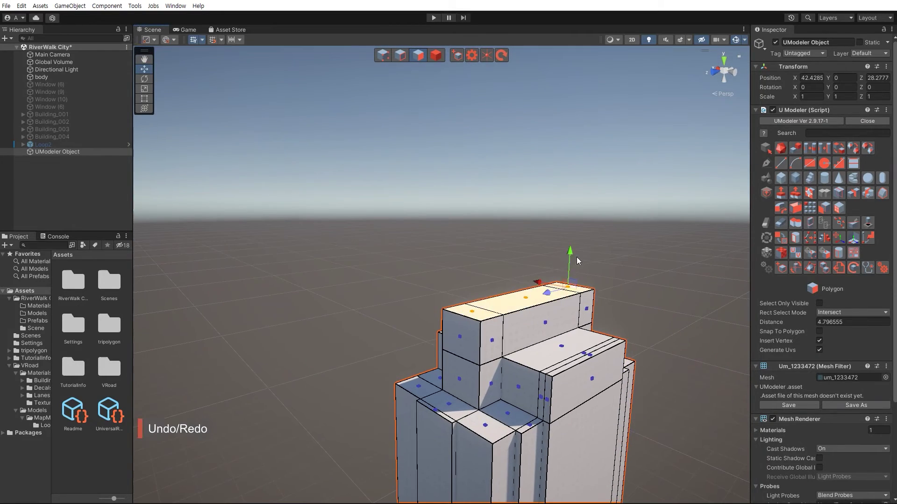
left_click(663, 324)
Switch to object mode and examine the whole tower, from its stepped roof down to the base
right_click_drag(478, 328, 475, 285)
key("s")
key("q")
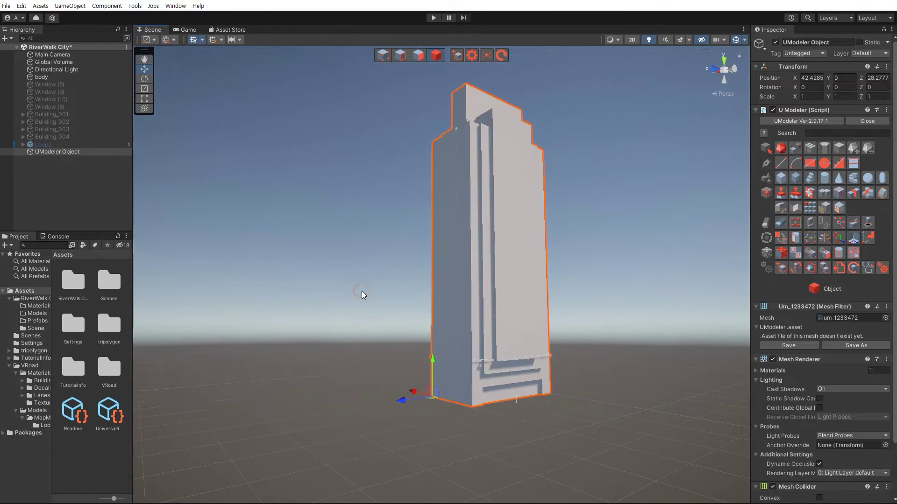
left_click(362, 291)
left_click_drag(416, 304, 428, 293, "alt")
left_click(469, 295)
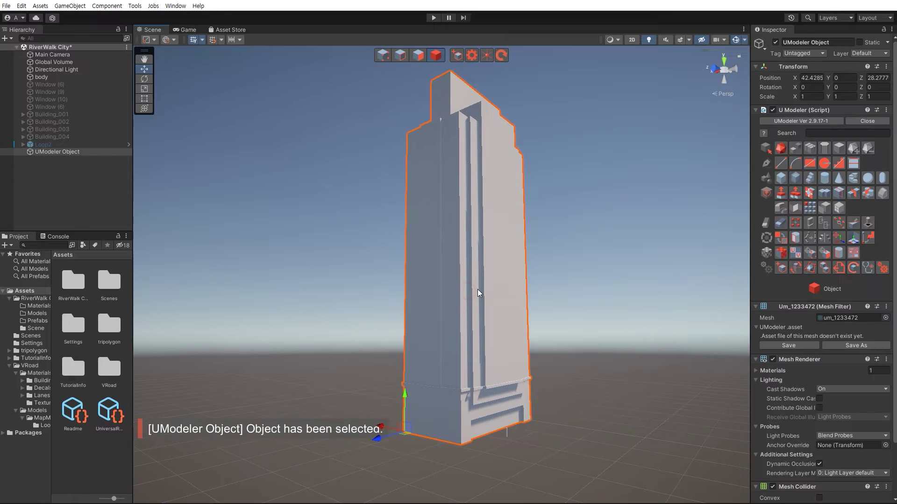
right_click_drag(476, 292, 460, 328)
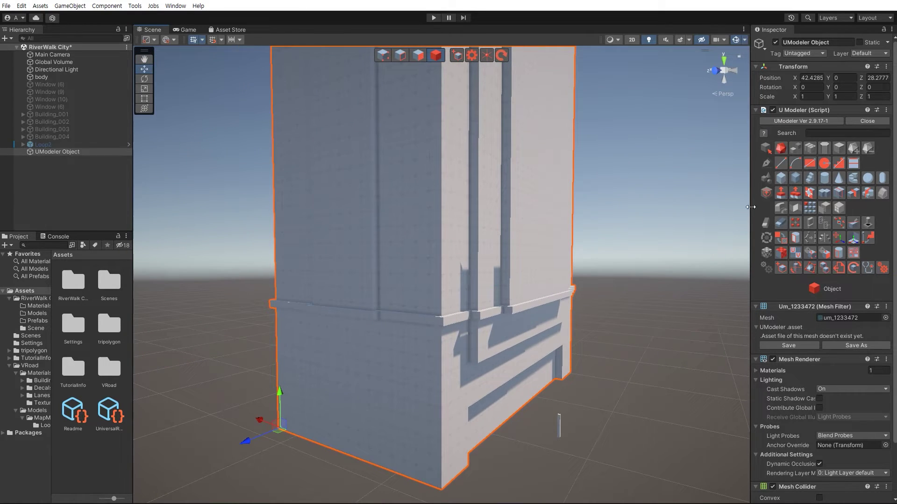
Mirror the building on the X axis with Invert on and Boundary set to Remove, shifting the mirror plane along the side wall
left_click(854, 193)
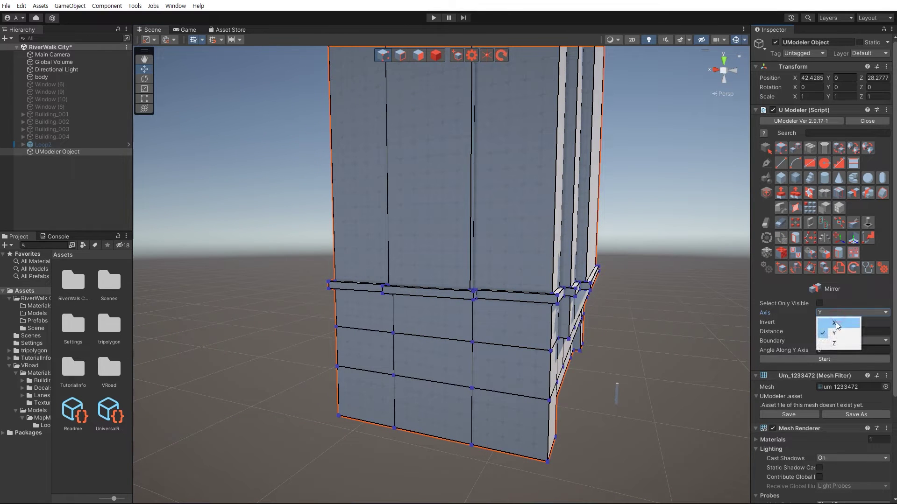
left_click(836, 323)
right_click_drag(519, 327, 530, 225)
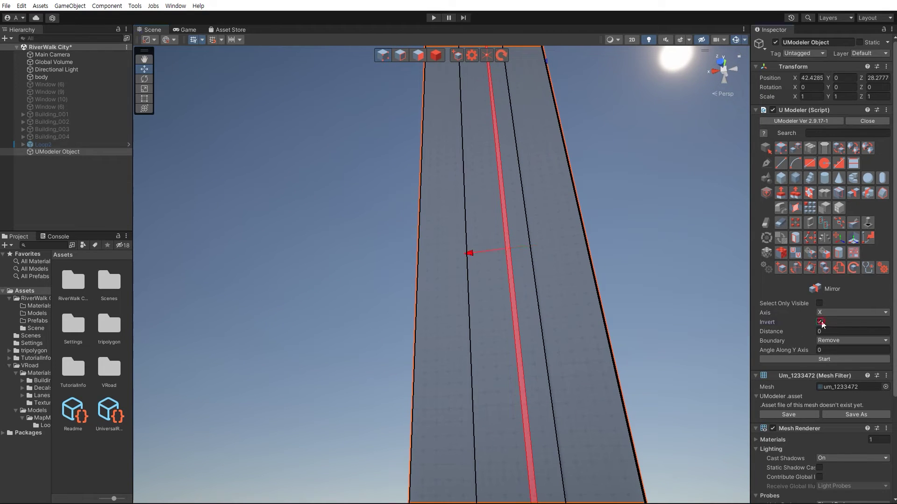
left_click_drag(469, 259, 457, 256)
right_click_drag(456, 257, 511, 215)
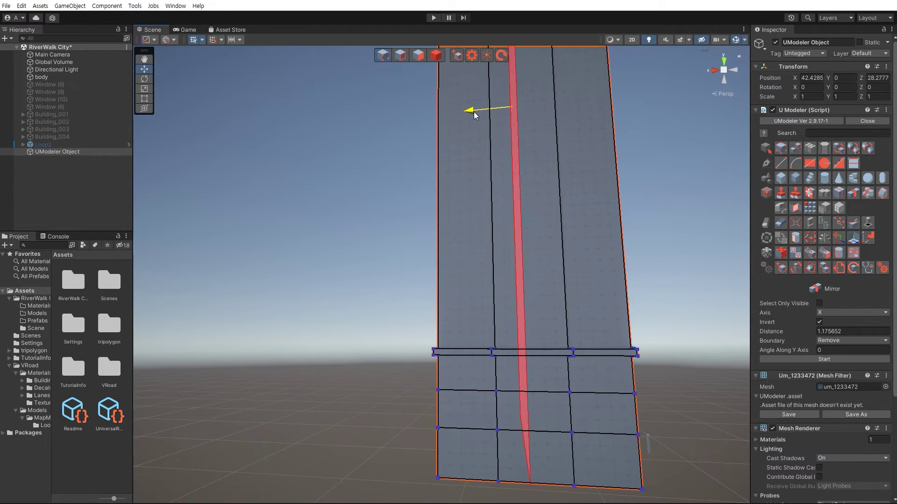
left_click(772, 359)
right_click_drag(532, 361, 560, 391)
key("shift+3")
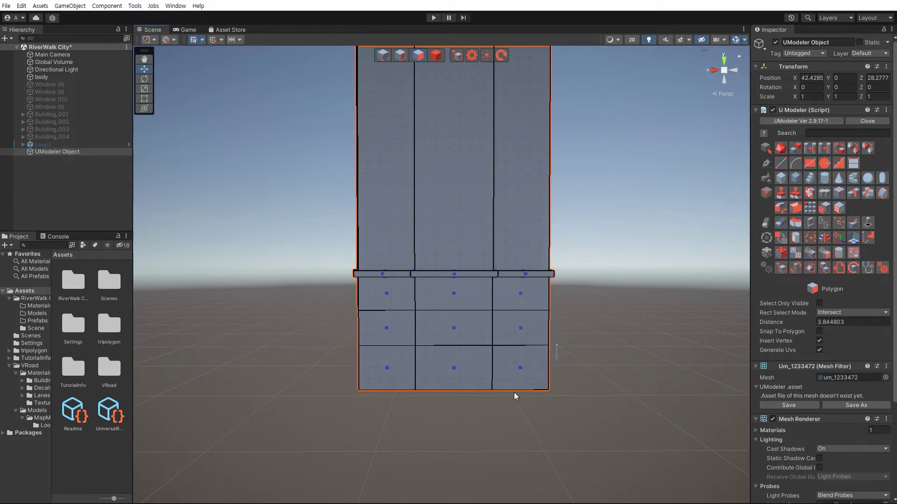
Examine the mirrored tower's base in object mode and deselect the building
left_click_drag(499, 376, 612, 398, "alt")
right_click_drag(629, 414, 475, 414)
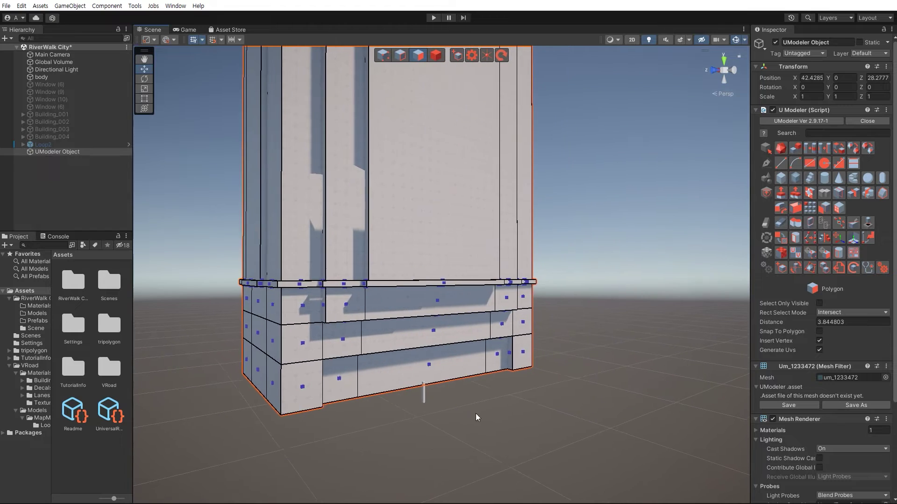
key("shift+4")
left_click(497, 434)
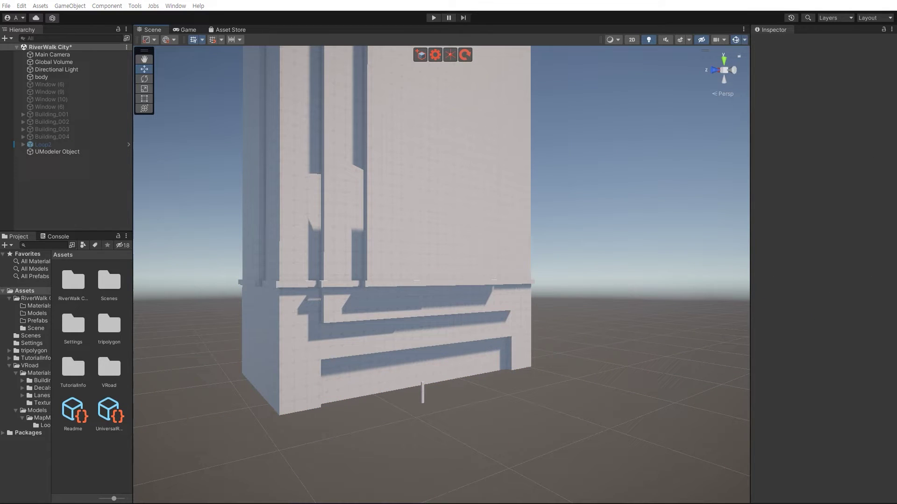
Select the underside polygons of the protruding front wall above the ground floor and extrude them downward about 0.31
right_click_drag(476, 376, 422, 317)
key("w")
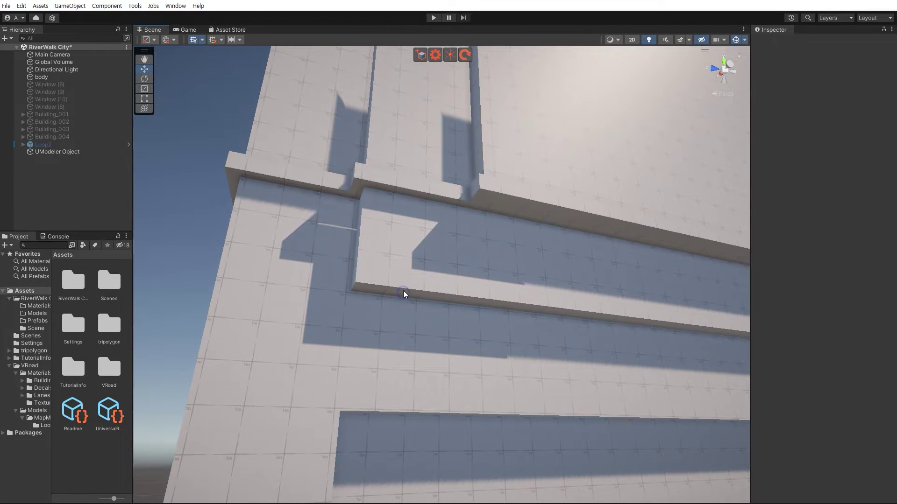
left_click(402, 291)
key("shift+3")
left_click(394, 293)
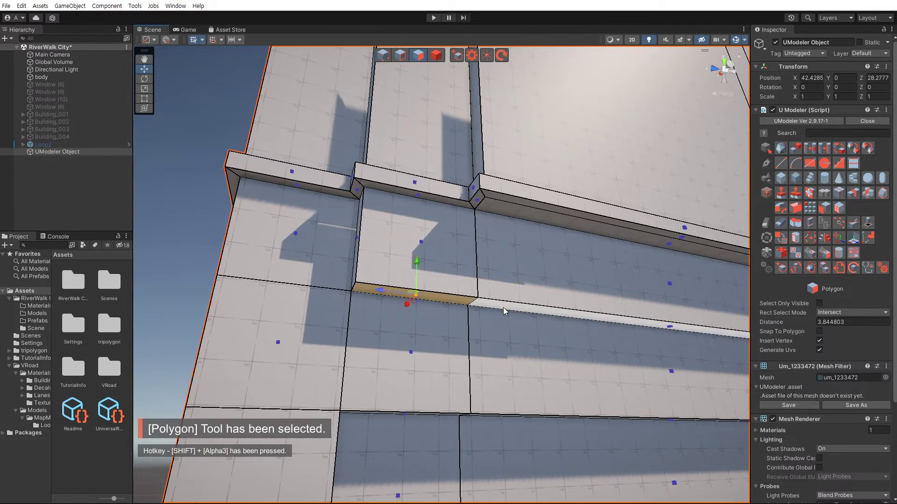
left_click(503, 308, "ctrl")
right_click_drag(438, 308, 473, 325)
key("d")
left_click(422, 316, "ctrl")
key("a")
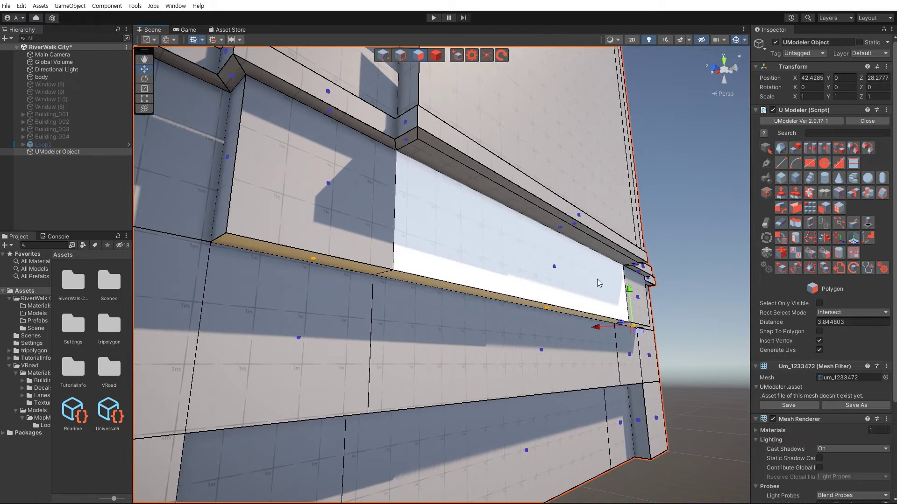
left_click_drag(629, 292, 629, 295, "shift")
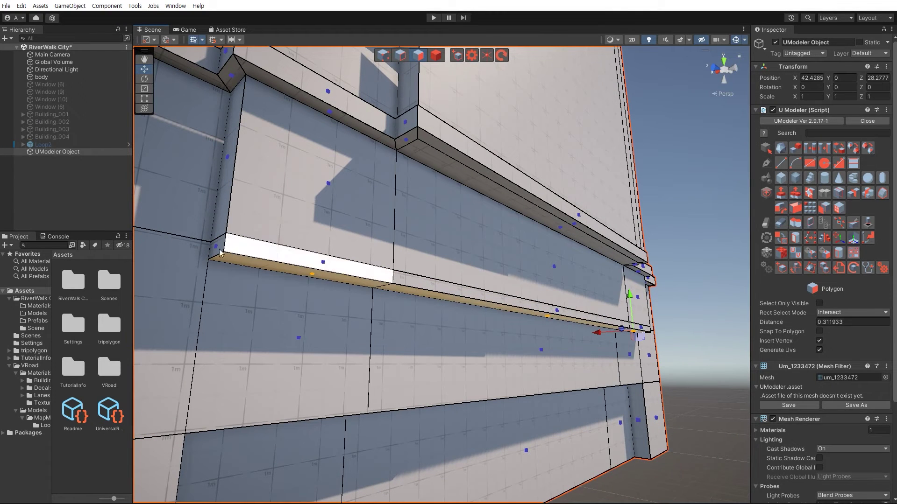
Select the front and end faces of the new strip and widen it outward about 0.39 with Multi PushPull set to Vertex Normal
left_click(353, 275, "ctrl")
left_click_drag(353, 274, 314, 265, "alt")
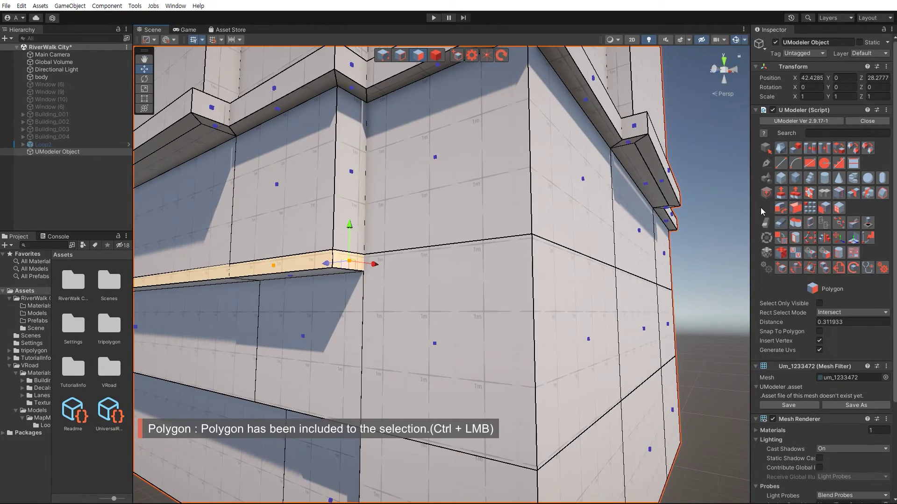
left_click(795, 192)
left_click_drag(475, 266, 434, 388, "alt")
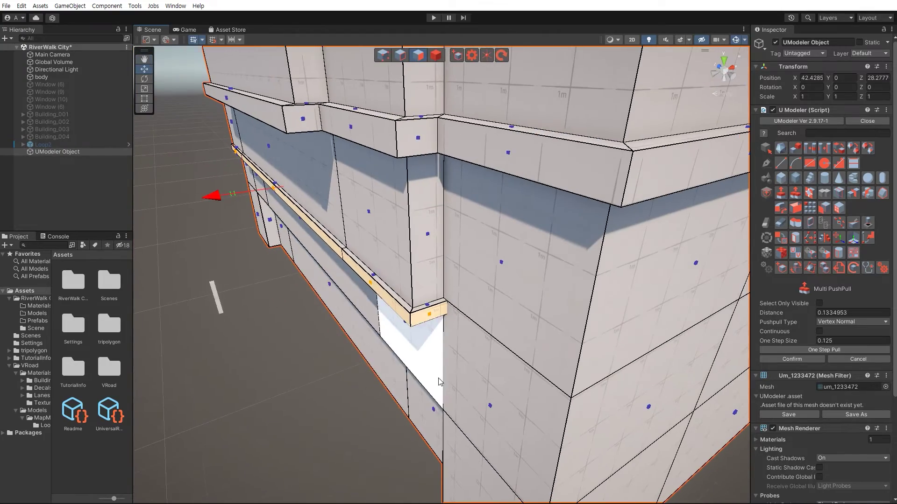
key("ctrl+z")
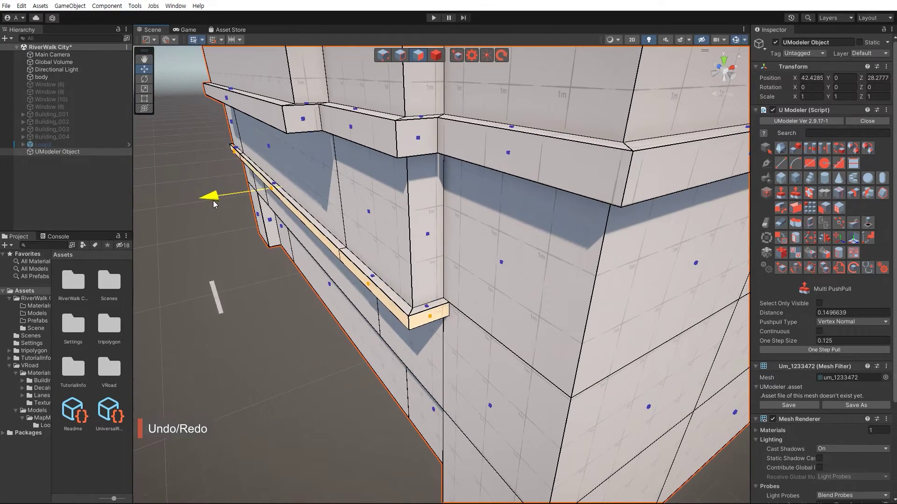
left_click_drag(209, 207, 210, 207)
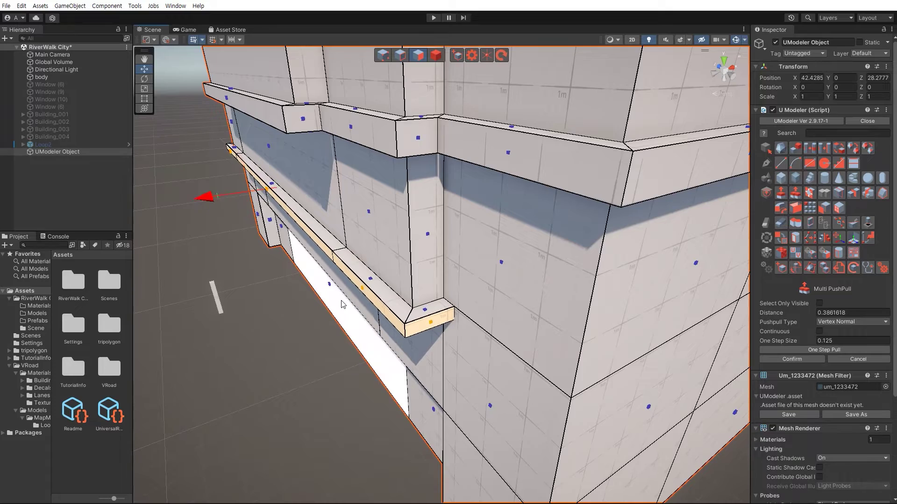
Add the underside polygons of the lower front ledge to the selection and try to move the whole ledge vertically
left_click_drag(341, 304, 508, 202, "alt")
key("shift+3")
left_click(451, 255)
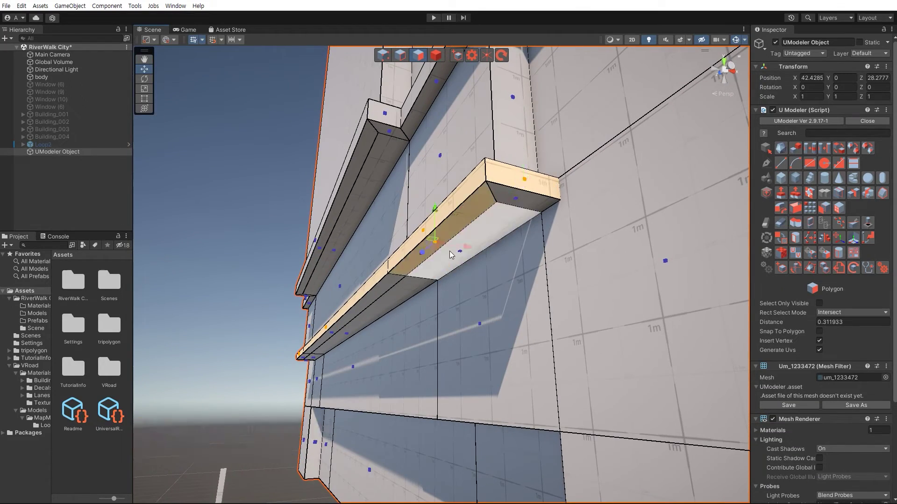
left_click(403, 295, "ctrl")
left_click(312, 364, "ctrl")
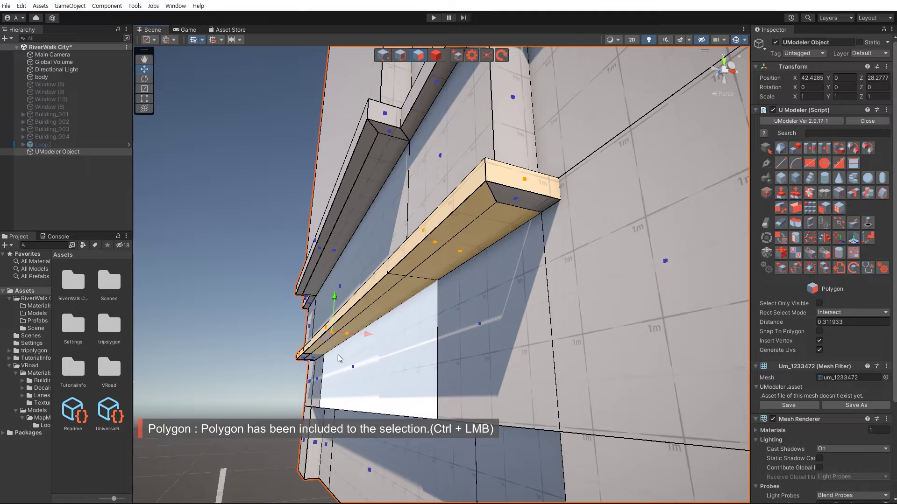
right_click_drag(403, 338, 449, 323)
left_click(522, 249, "ctrl")
left_click_drag(402, 315, 492, 263, "alt")
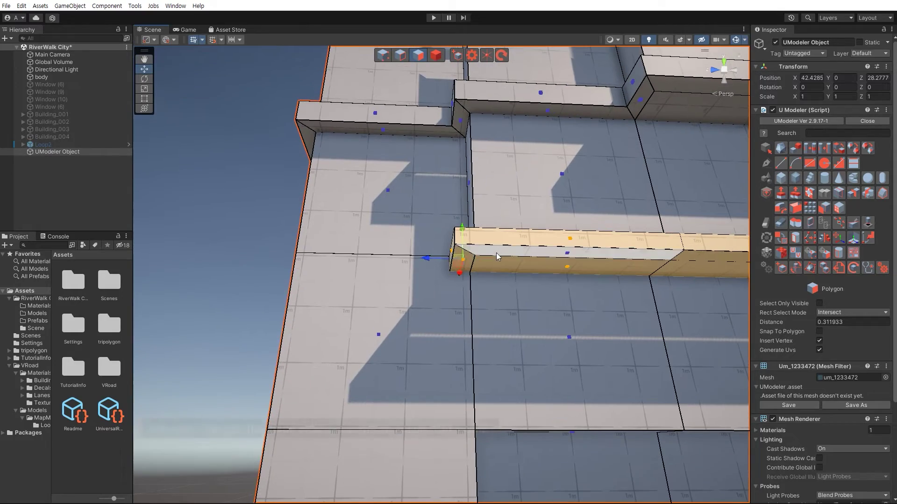
left_click(497, 257, "ctrl")
left_click_drag(419, 264, 498, 232, "alt")
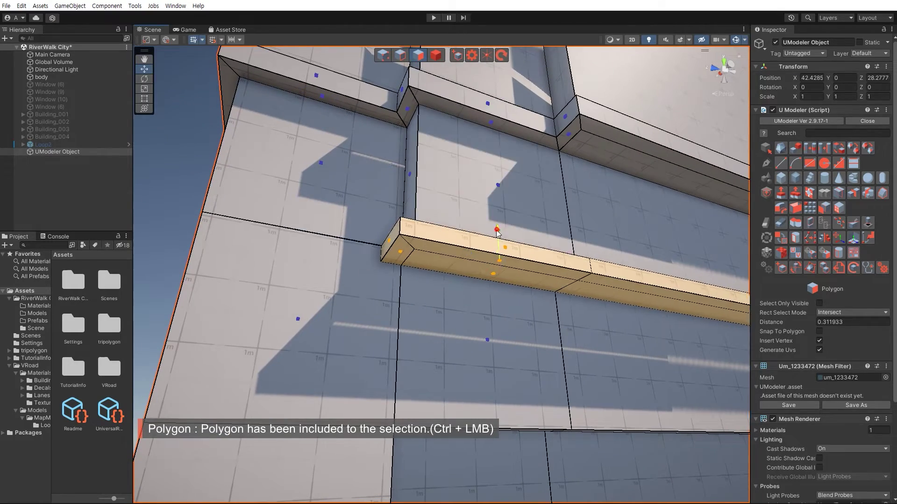
key("ctrl+z")
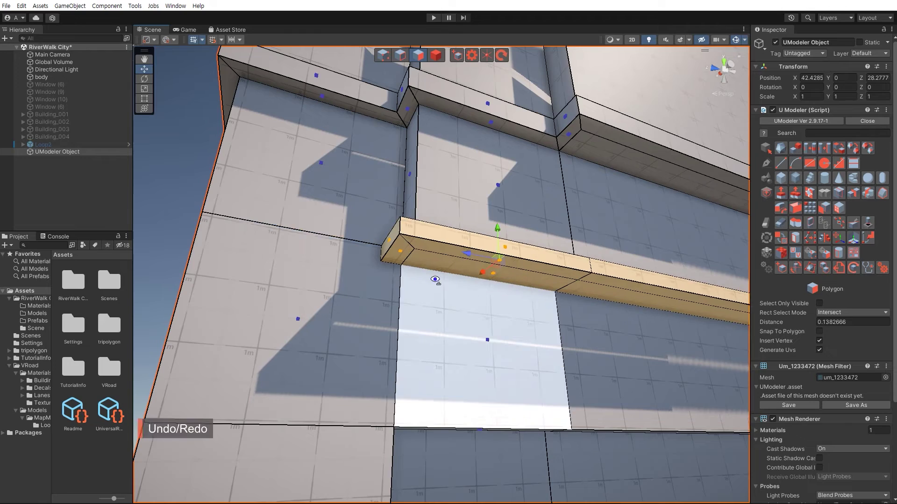
right_click_drag(435, 279, 519, 341)
left_click(636, 357)
Select the top polygons of the lower front ledge and try to move them vertically
right_click_drag(444, 348, 462, 357)
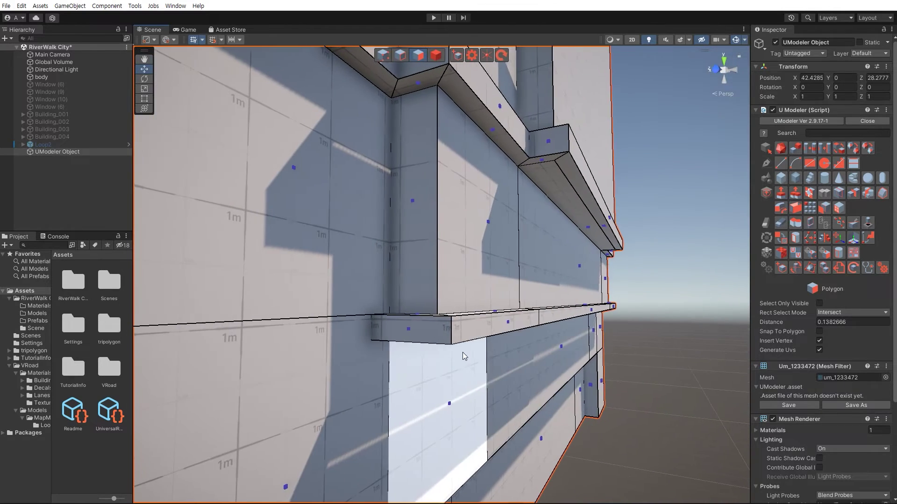
left_click_drag(462, 356, 463, 343, "alt")
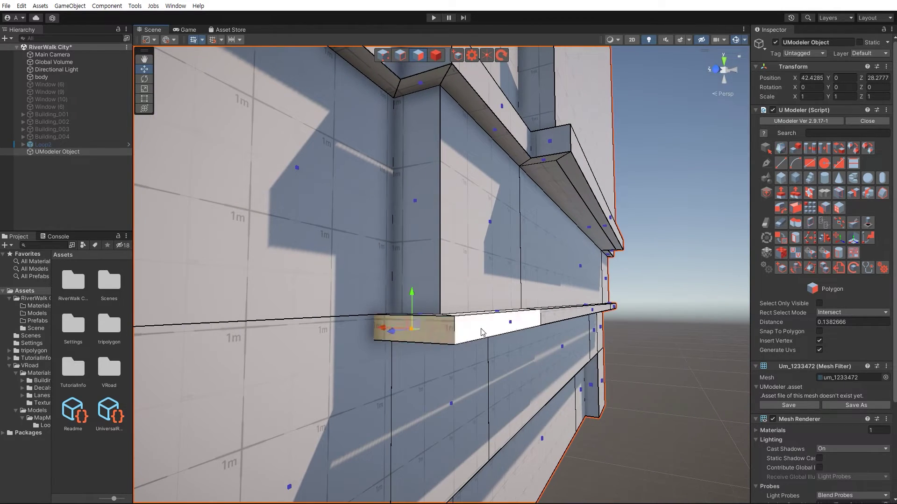
left_click(681, 367)
left_click_drag(673, 366, 384, 413, "alt")
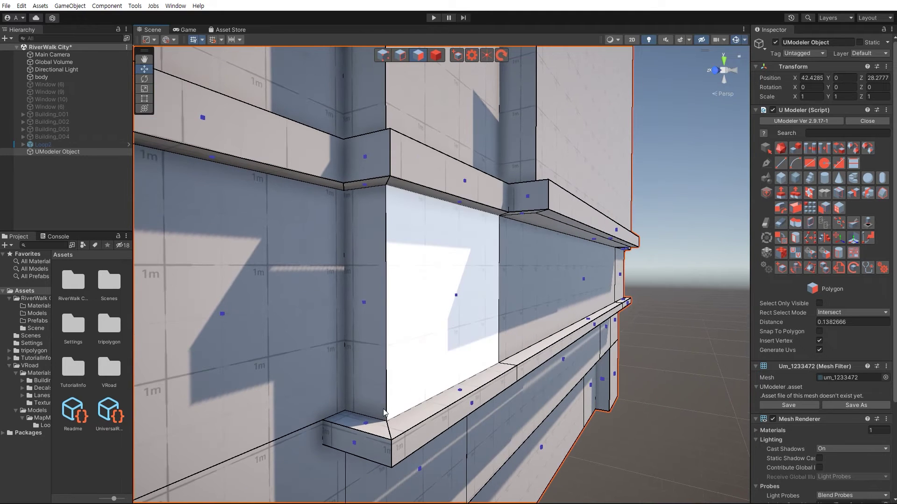
left_click(411, 426, "ctrl")
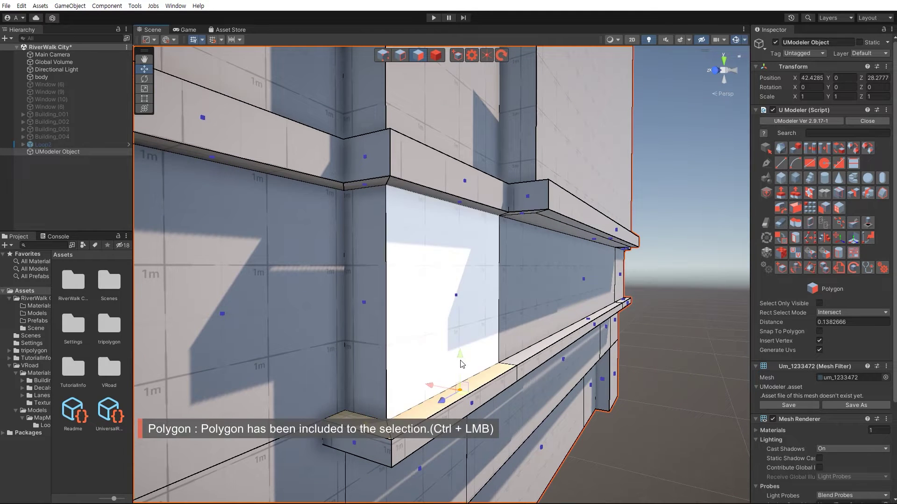
key("ctrl+z")
left_click_drag(674, 424, 418, 401, "alt")
key("a")
right_click_drag(357, 374, 466, 379)
left_click_drag(458, 382, 485, 366, "alt")
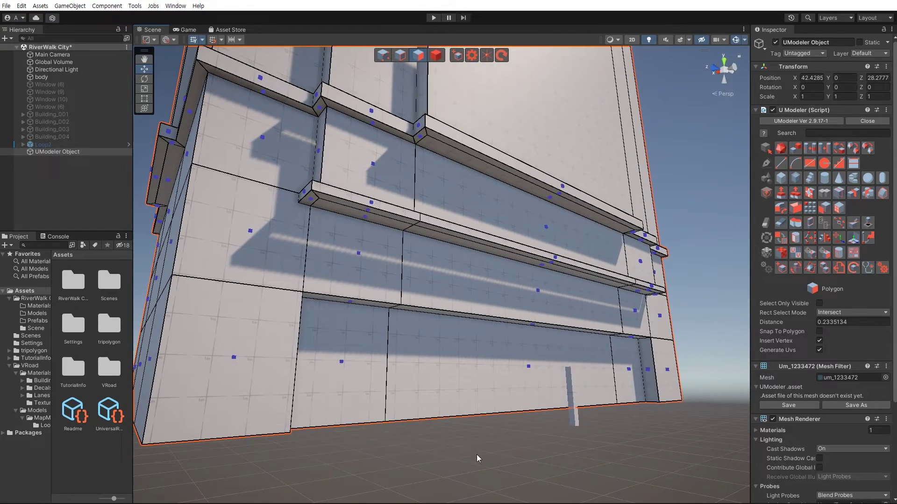
left_click_drag(476, 455, 529, 439, "alt")
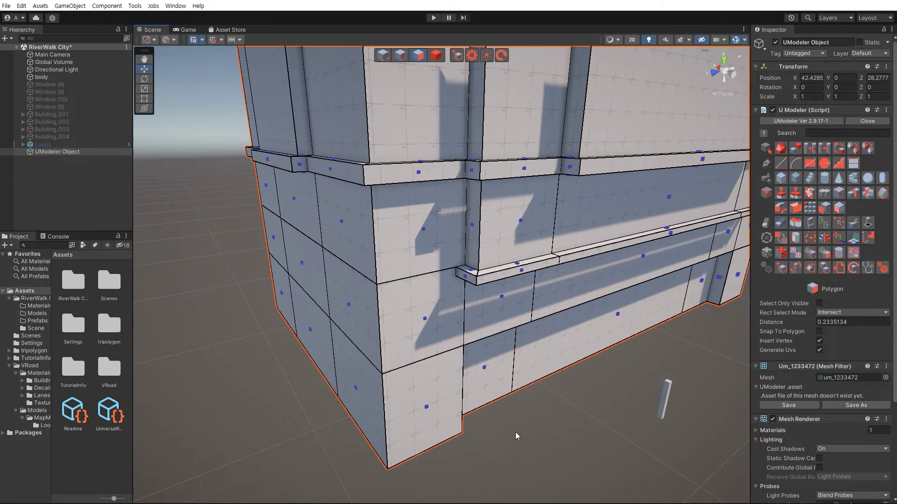
Create a new UModeler object and draw a box pillar at the tower's bottom corner with a footprint about 1.08 by 1.31
key("Escape")
left_click(516, 432)
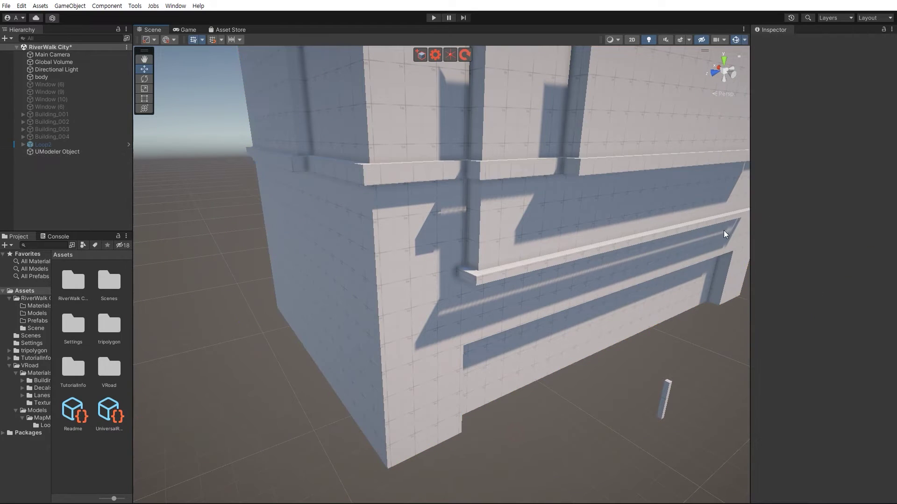
left_click(422, 54)
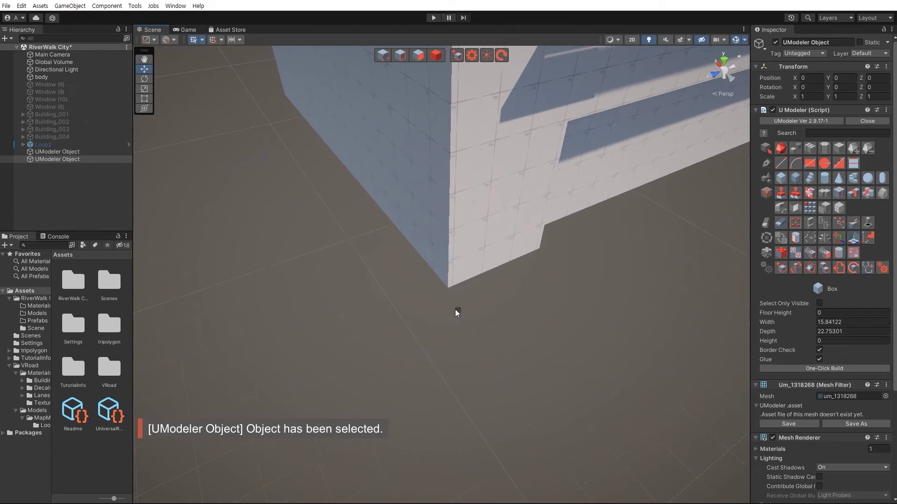
left_click_drag(438, 313, 458, 270)
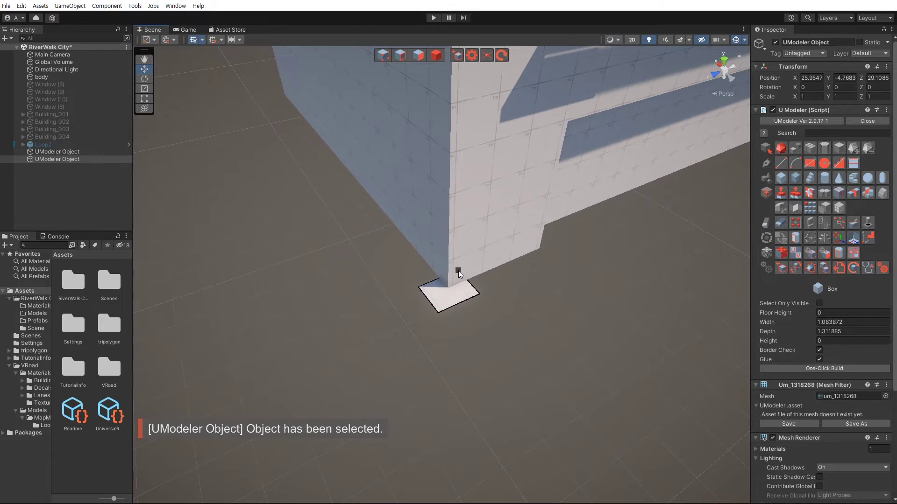
left_click(456, 259)
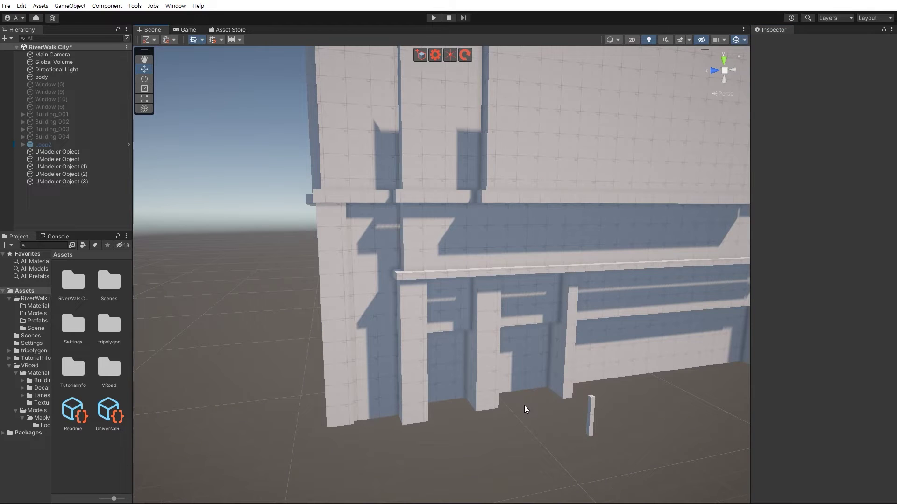
Examine the pillars along the front of the ground floor and how they meet the ledge and recessed wall
right_click_drag(526, 405, 538, 405)
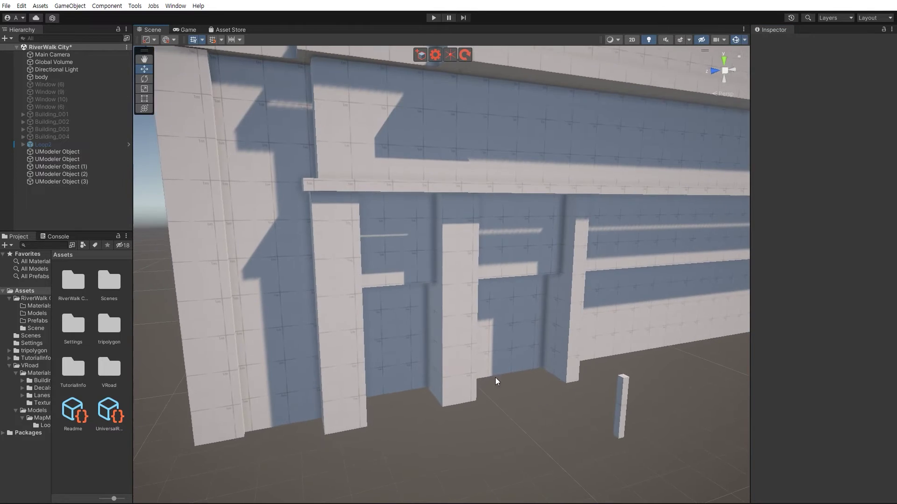
left_click(466, 367)
right_click_drag(426, 377, 468, 377)
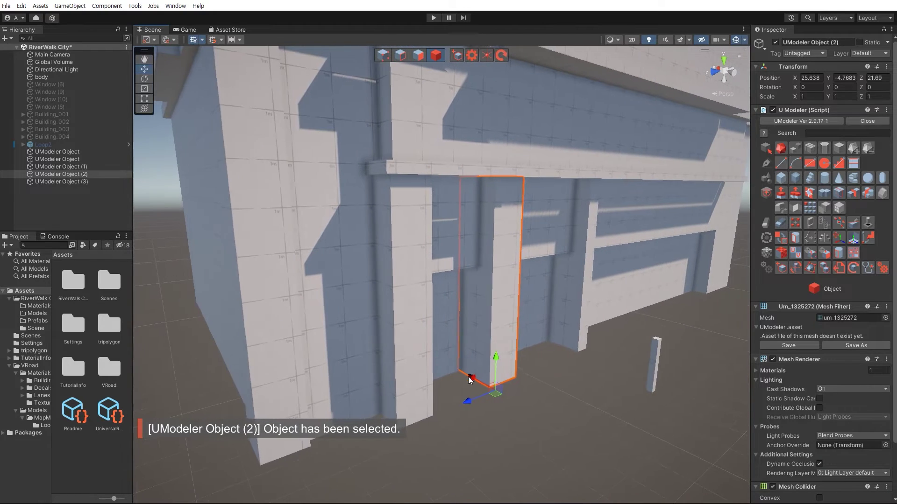
left_click(536, 413)
right_click_drag(525, 404, 478, 371)
left_click(533, 363)
left_click_drag(477, 371, 378, 333, "alt")
left_click(520, 428)
right_click_drag(488, 421, 509, 421)
left_click_drag(510, 425, 515, 423, "alt")
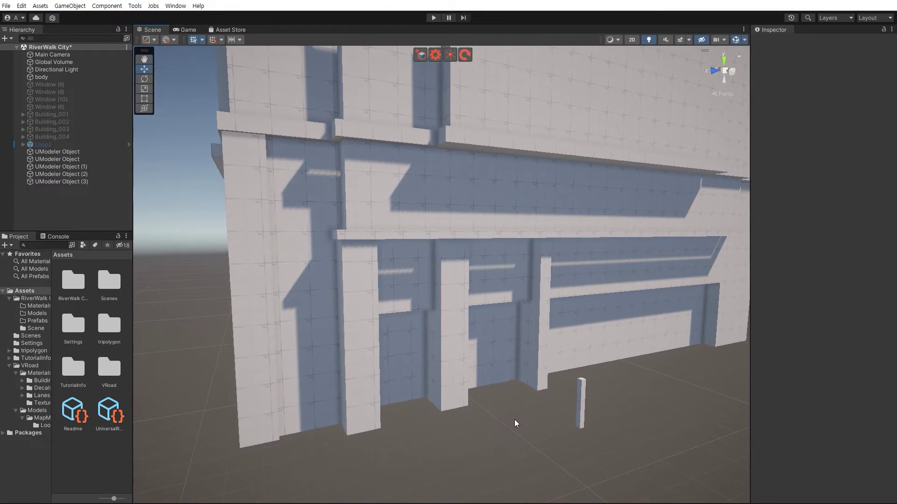
left_click_drag(460, 377, 401, 413, "alt")
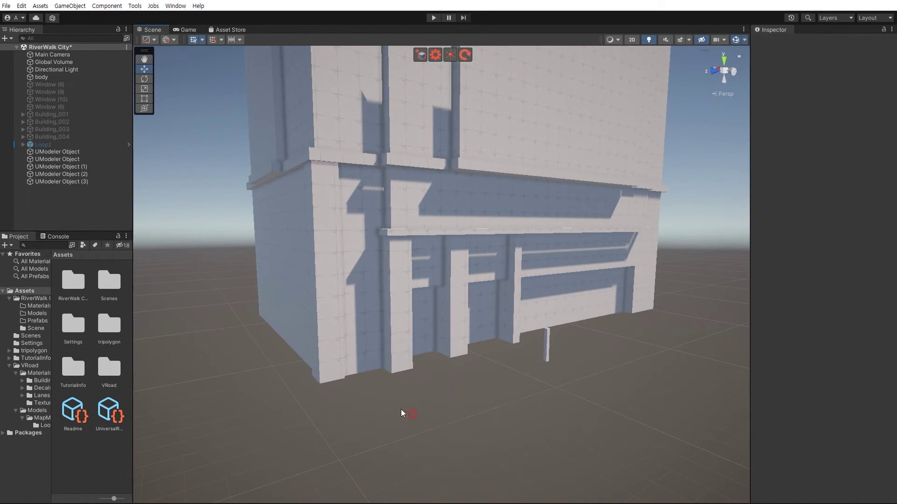
left_click(373, 332)
key("shift+3")
left_click_drag(372, 332, 419, 360, "alt")
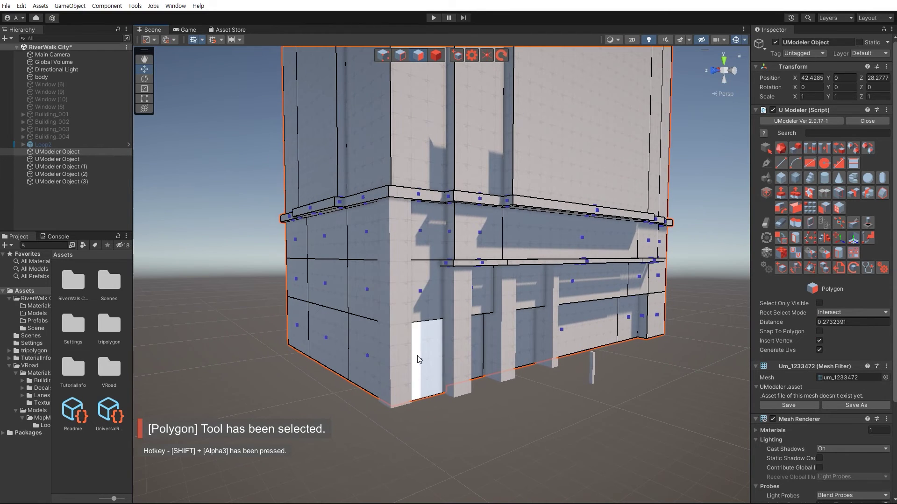
key("shift+1")
left_click(509, 414)
left_click(337, 338)
left_click_drag(337, 337, 469, 408, "alt")
left_click(469, 408)
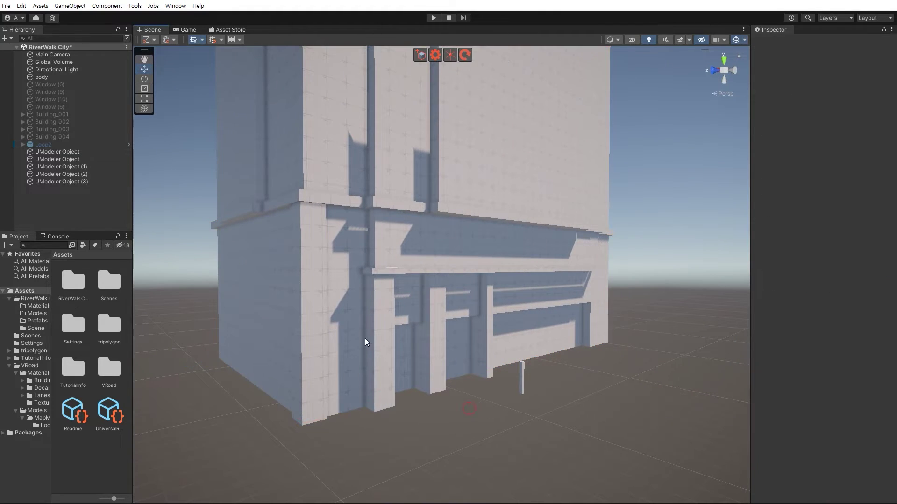
Mirror the building on the X axis with Invert on and Boundary set to Remove, carrying the lower ledge to the opposite face
left_click(365, 338)
left_click_drag(280, 293, 430, 124, "alt")
left_click(851, 194)
left_click_drag(526, 189, 548, 311, "alt")
mouse_move(639, 317)
right_mouse_down()
mouse_move(629, 252)
mouse_move(641, 327)
right_mouse_up()
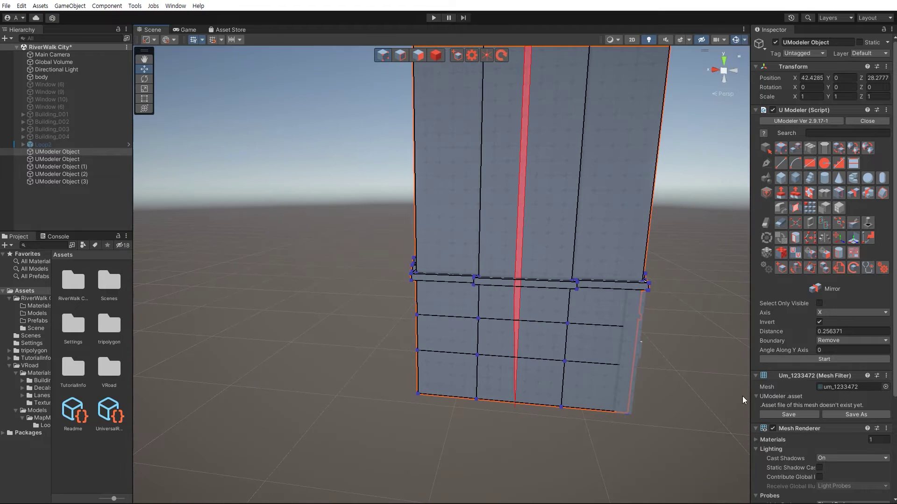
left_click(786, 357)
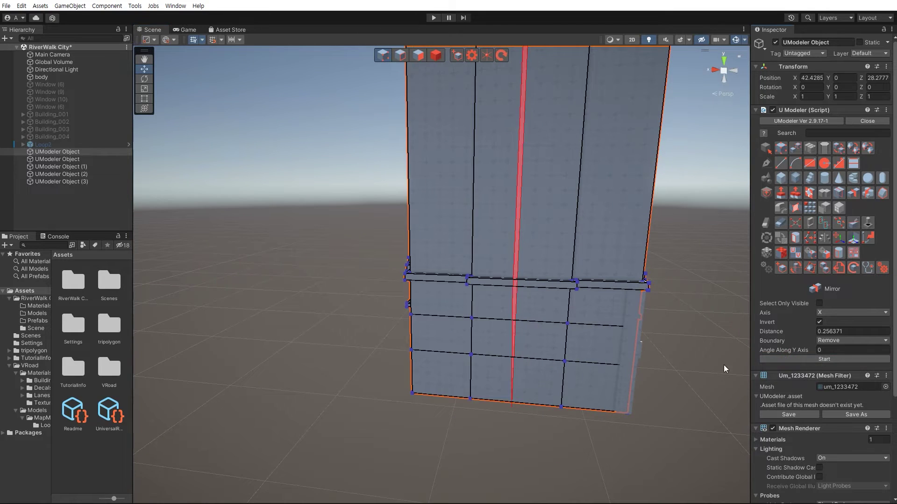
right_click_drag(544, 373, 511, 383)
key("shift+3")
left_click_drag(560, 441, 398, 407, "alt")
Try to duplicate the three front pillars and move the copies to the opposite face of the building
left_click(441, 402)
key("w")
right_click_drag(399, 407, 375, 394)
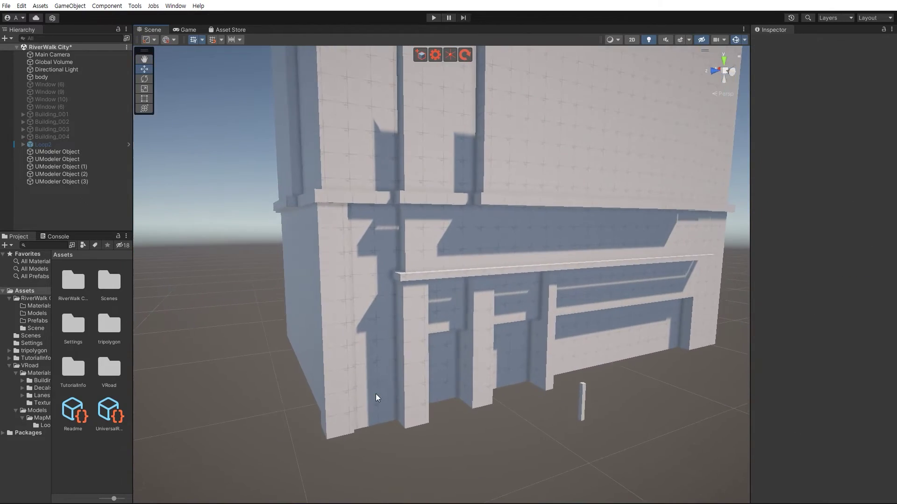
left_click(418, 358)
left_click(470, 365, "shift")
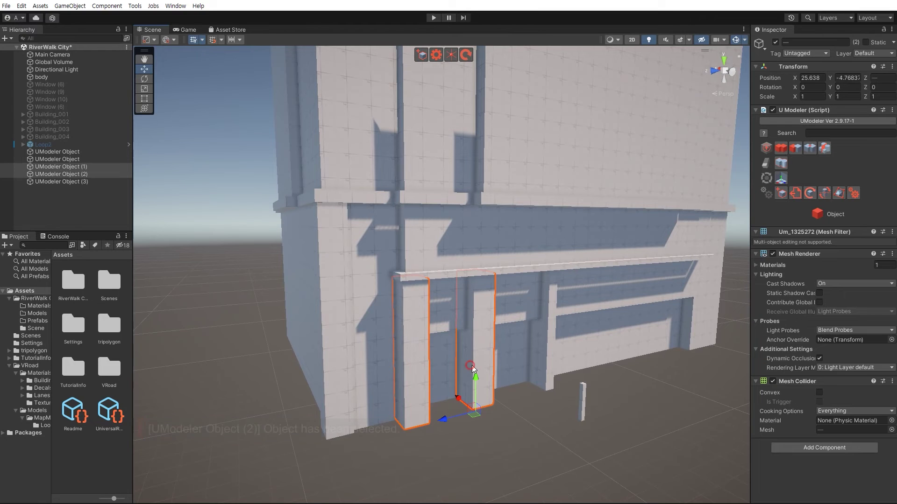
left_click(544, 363, "shift")
left_click_drag(383, 369, 594, 355, "alt")
left_click_drag(713, 364, 645, 369)
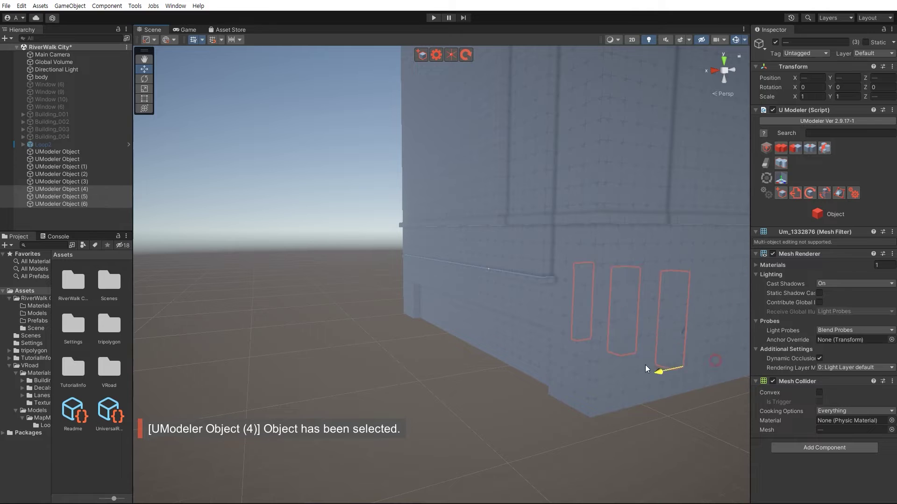
left_click_drag(525, 382, 310, 406)
key("Delete")
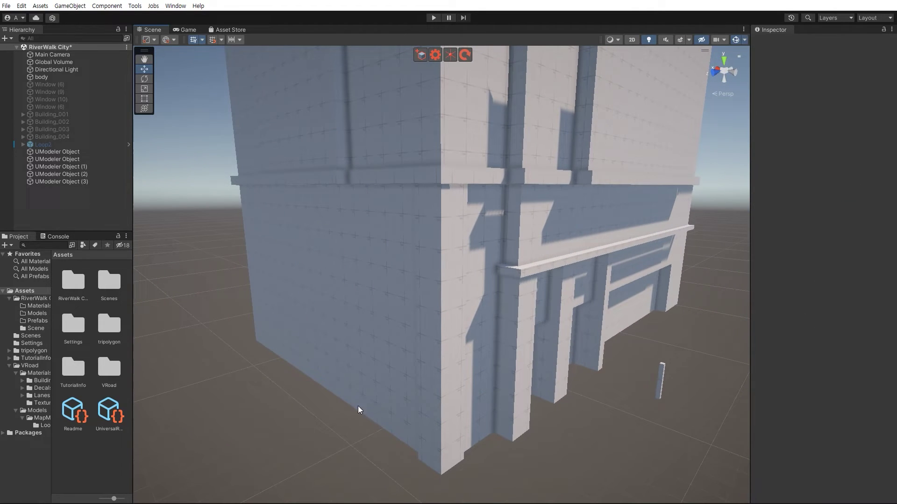
Try to duplicate the corner pillar together with the three front pillars and place the copies on the building's opposite face
left_click(448, 398)
left_click(523, 384, "shift")
left_click(590, 352, "shift")
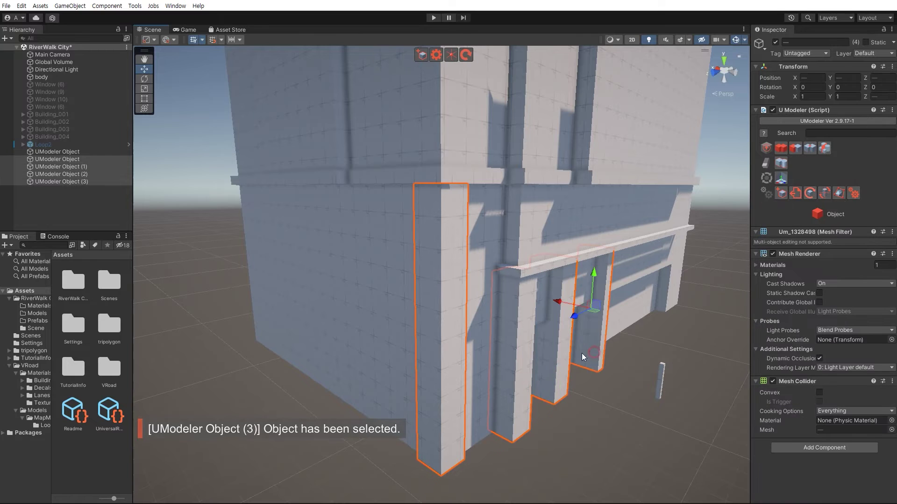
mouse_move(581, 353)
left_mouse_down("alt")
mouse_move(458, 356)
mouse_move(579, 343)
left_mouse_up("alt")
key("ctrl+d")
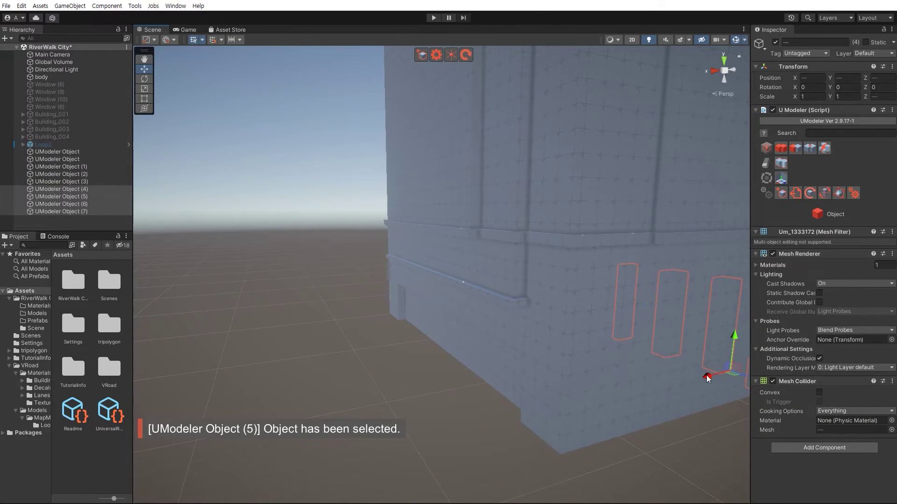
left_click_drag(707, 380, 689, 383)
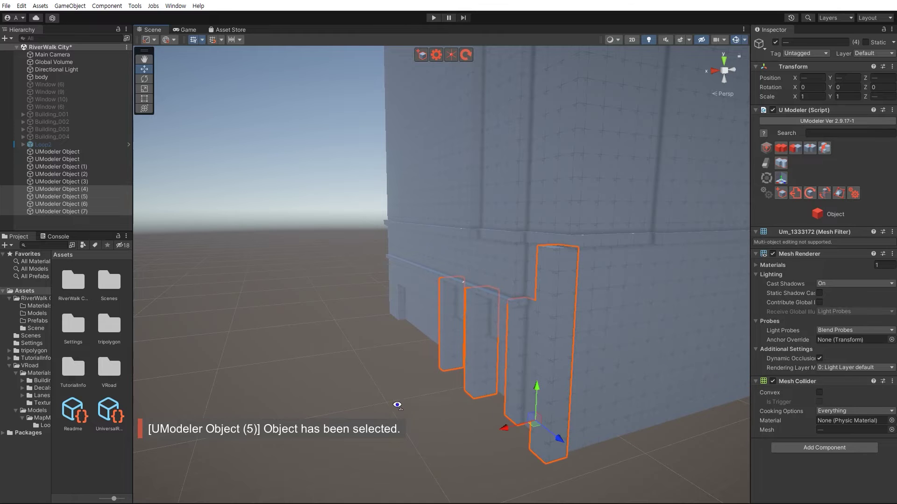
left_click_drag(397, 405, 313, 343, "alt")
key("Delete")
Combine the corner pillar and the three front pillars into one object and merge it with the building
left_click(568, 361)
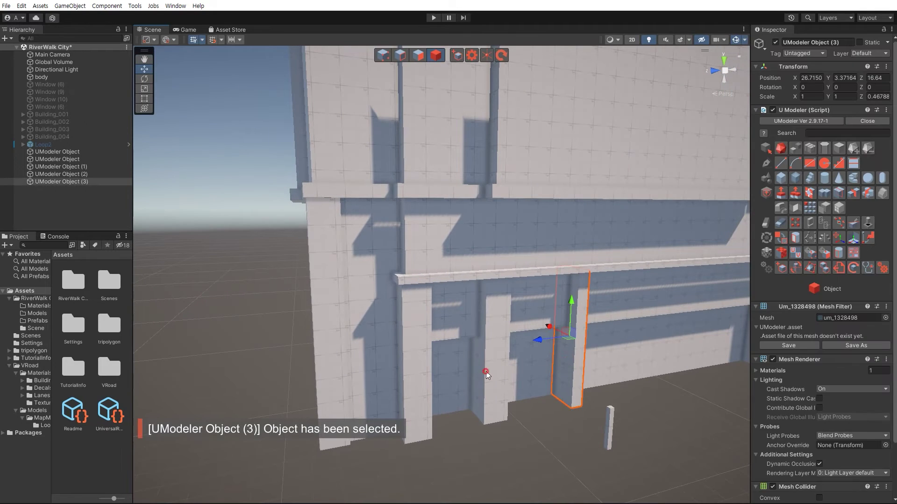
left_click(485, 371, "shift")
left_click(412, 383, "shift")
left_click(335, 353, "shift")
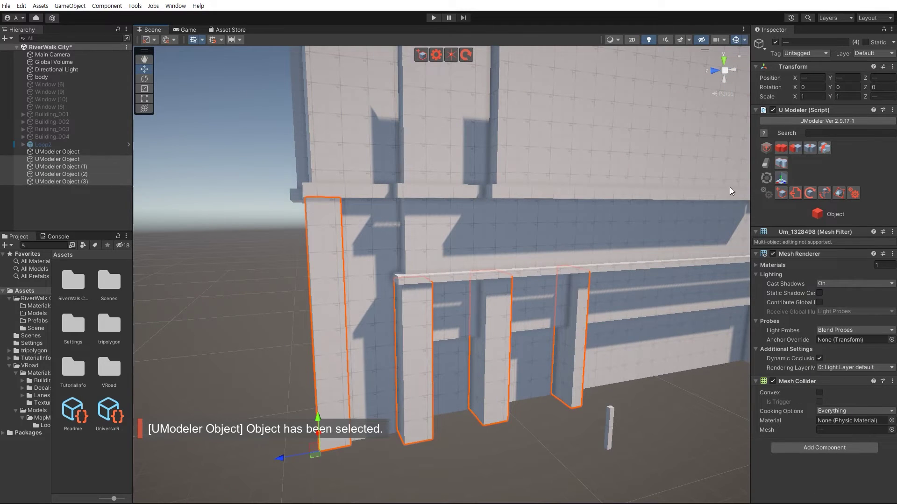
left_click(777, 165)
middle_click_drag(500, 280, 496, 320)
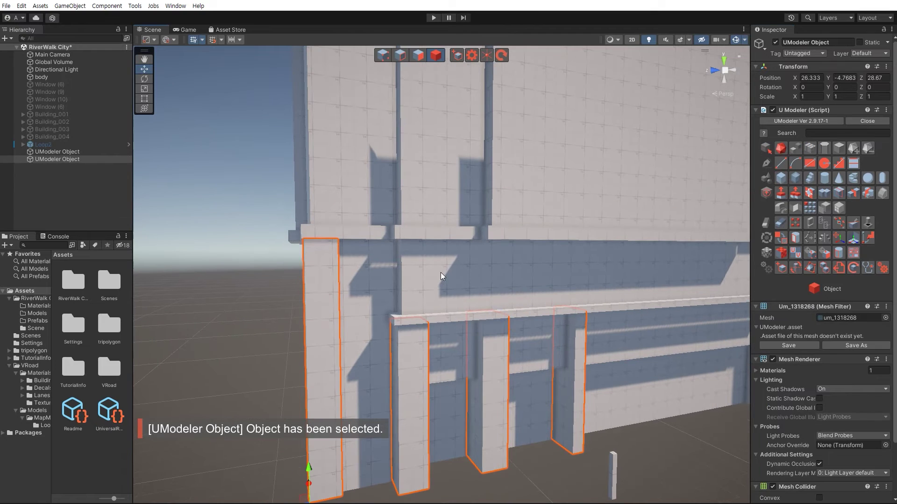
left_click(441, 272, "shift")
right_click_drag(456, 272, 434, 303)
left_click(546, 361)
right_click_drag(538, 365, 520, 329)
left_click_drag(520, 330, 422, 331, "alt")
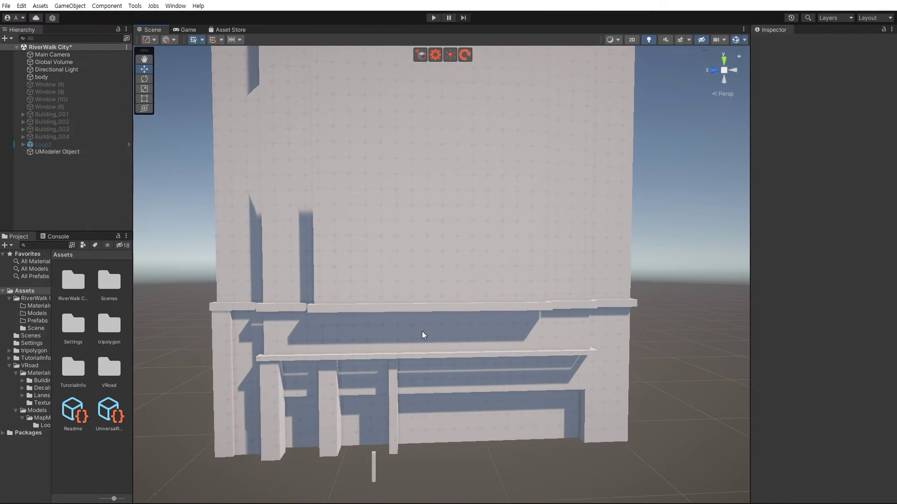
Mirror the building on the Z axis with Invert off, distance -2.893556 and Boundary set to Remove, repeating the pillars across the front
left_click(422, 332)
mouse_move(561, 245)
right_mouse_down()
mouse_move(560, 254)
mouse_move(561, 245)
right_mouse_up()
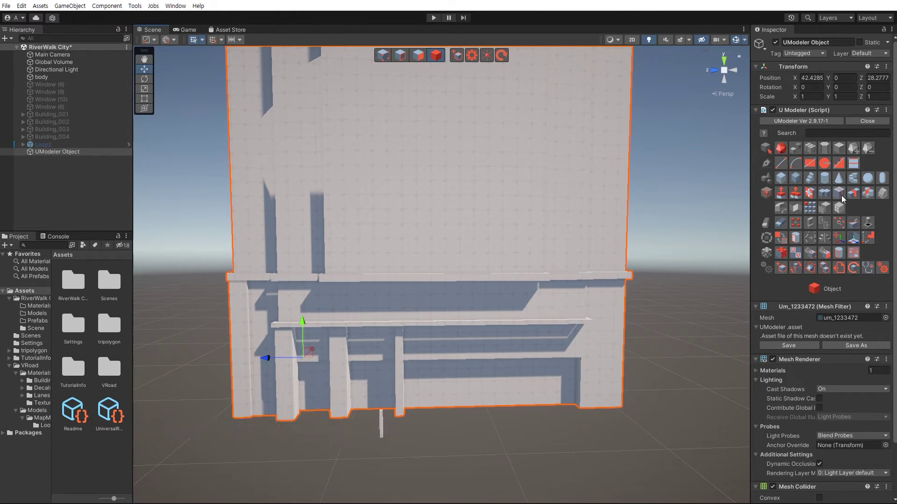
left_click(853, 194)
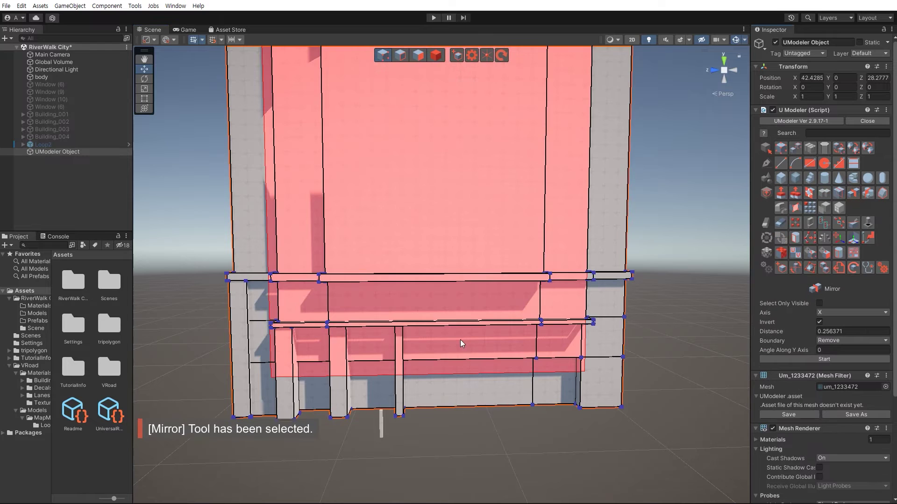
left_click(834, 343)
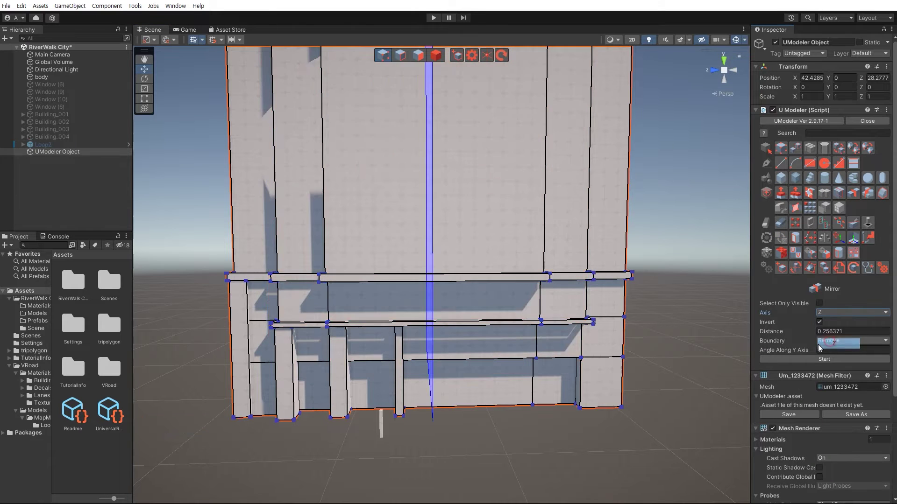
scroll(457, 298, "up", 5)
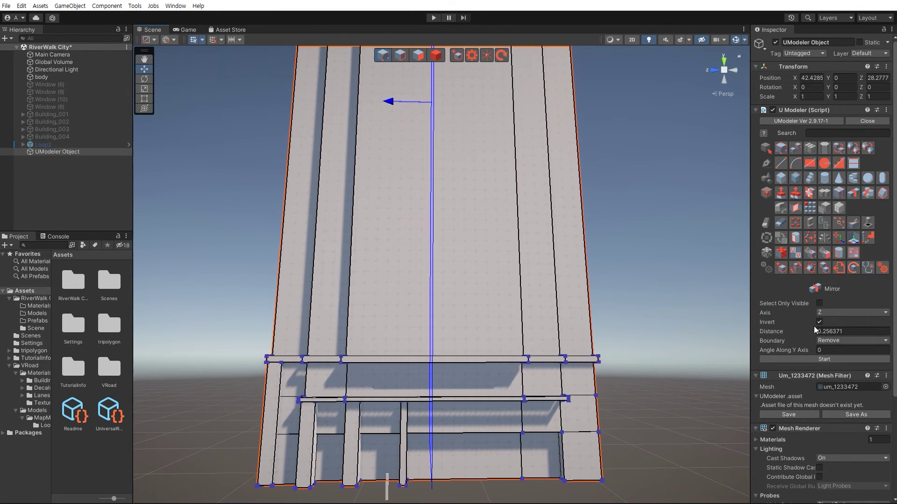
left_click_drag(464, 110, 485, 116)
mouse_move(483, 235)
left_mouse_down("alt")
mouse_move(472, 164)
mouse_move(470, 238)
left_mouse_up("alt")
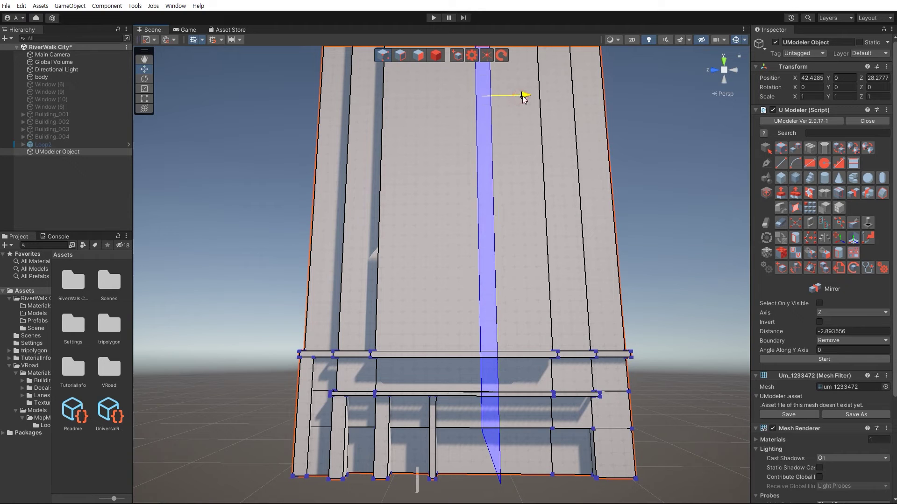
left_click(779, 361)
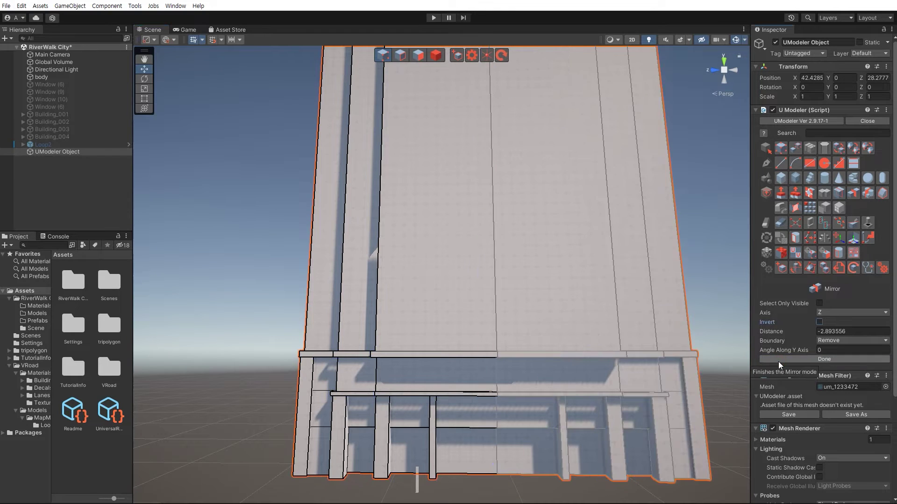
left_click(779, 362)
Examine the mirrored pillars and ledges along the front of the ground floor
right_click_drag(418, 304, 448, 312)
left_click_drag(447, 313, 514, 355, "alt")
key("shift+3")
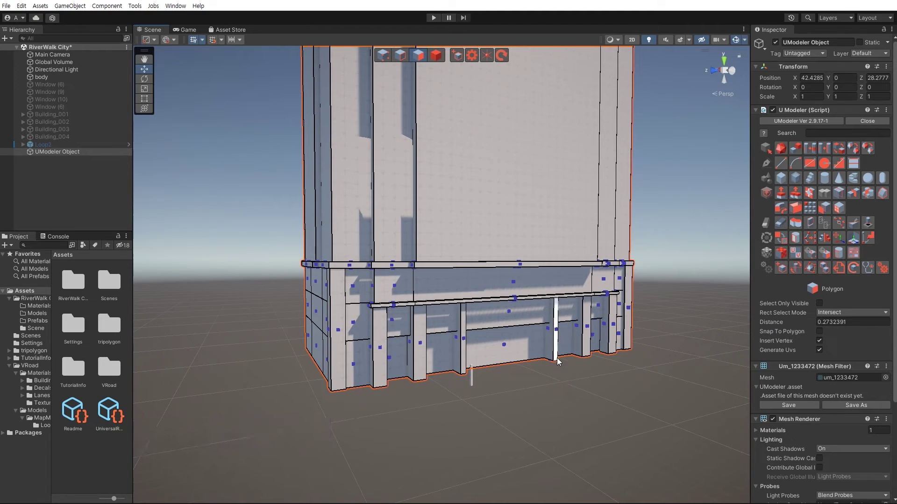
left_click_drag(453, 367, 486, 384, "alt")
key("w")
right_click_drag(486, 384, 484, 365)
key("s")
key("shift+4")
left_click(502, 418)
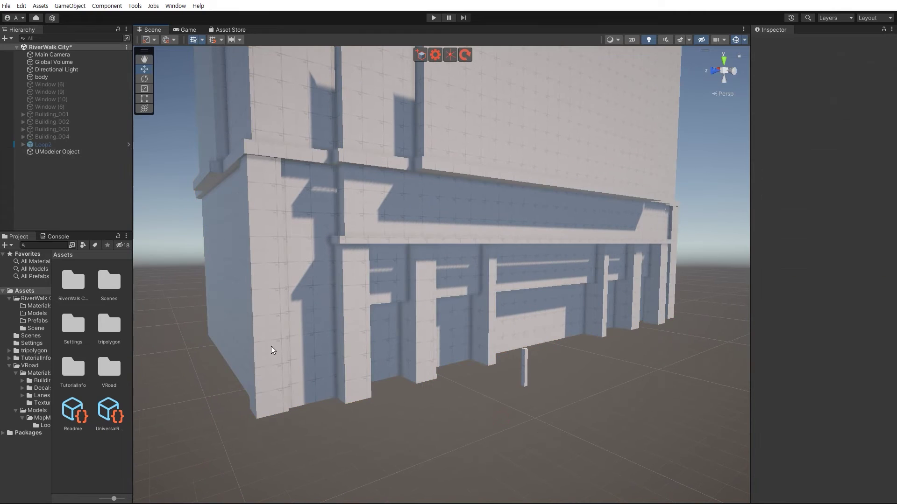
Mirror the building on the X axis with Invert on, distance 1.376167 and Boundary set to Remove, carrying the pillars to the opposite face
left_click(264, 344)
left_click_drag(263, 344, 400, 356, "alt")
left_click(853, 192)
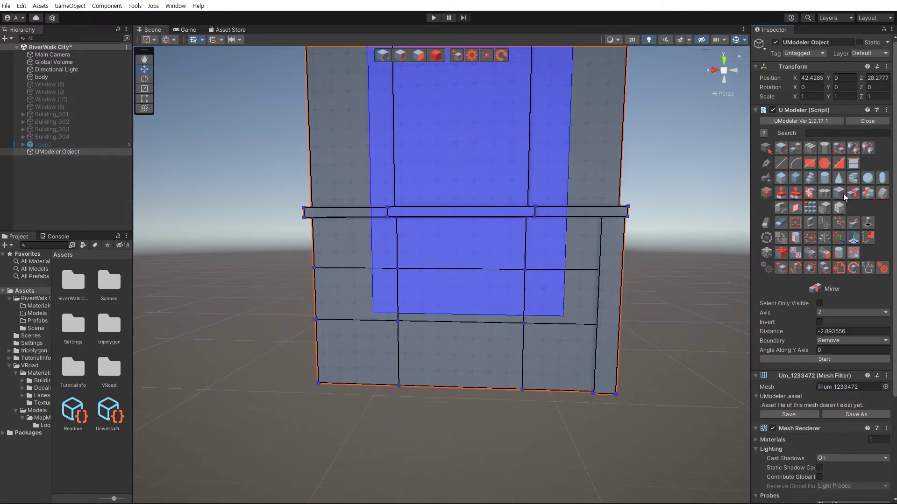
left_click(834, 323)
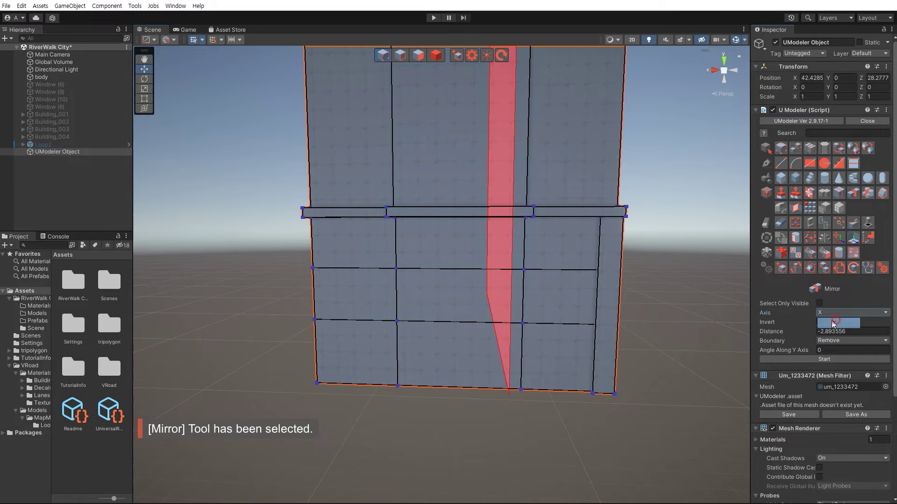
left_click_drag(460, 283, 479, 229, "alt")
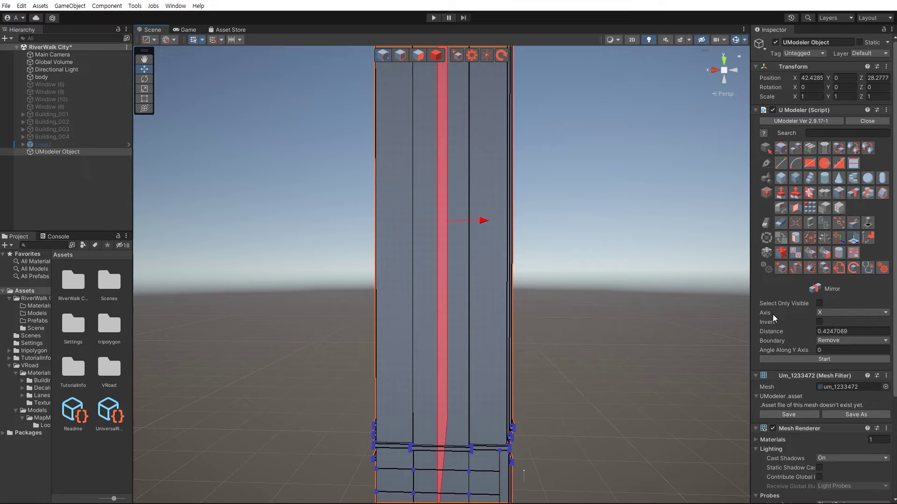
left_click_drag(541, 309, 528, 270, "alt")
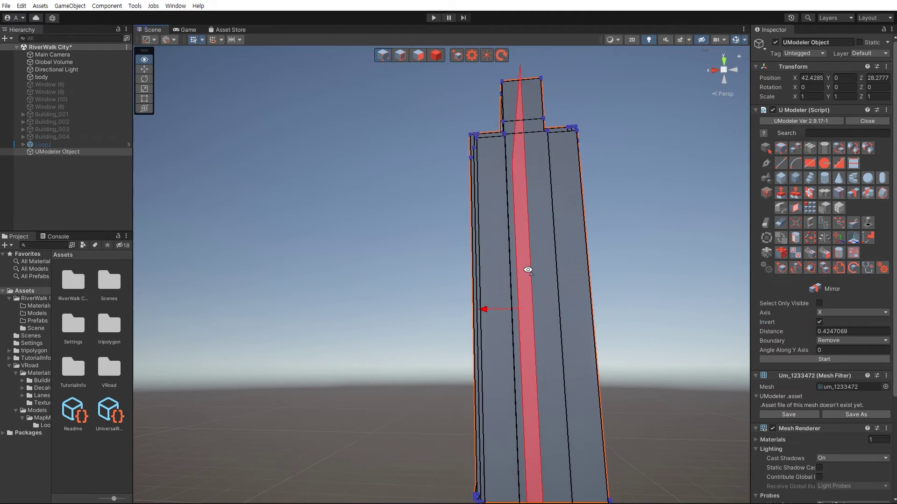
left_click_drag(485, 313, 516, 319)
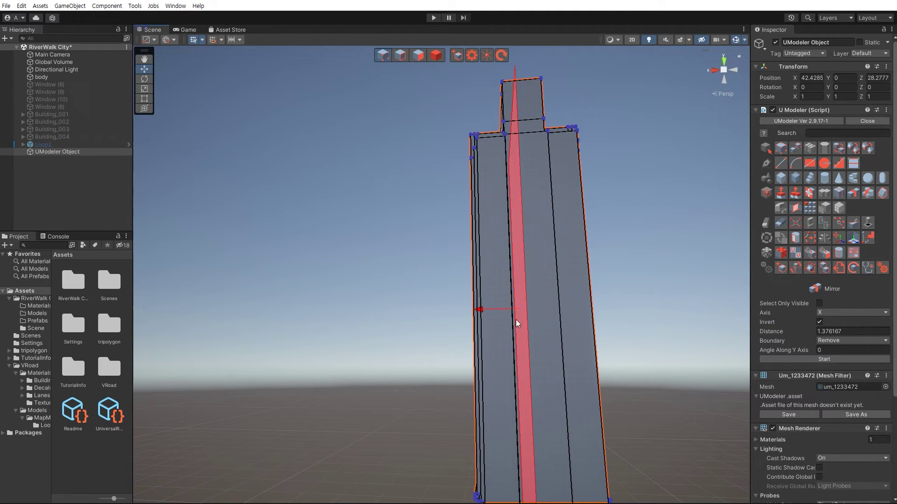
left_click(783, 358)
left_click(784, 358)
Extrude the three stacked middle polygons of the side wall below the main ledge outward by about 0.53
right_click_drag(435, 294, 523, 381)
key("shift+3")
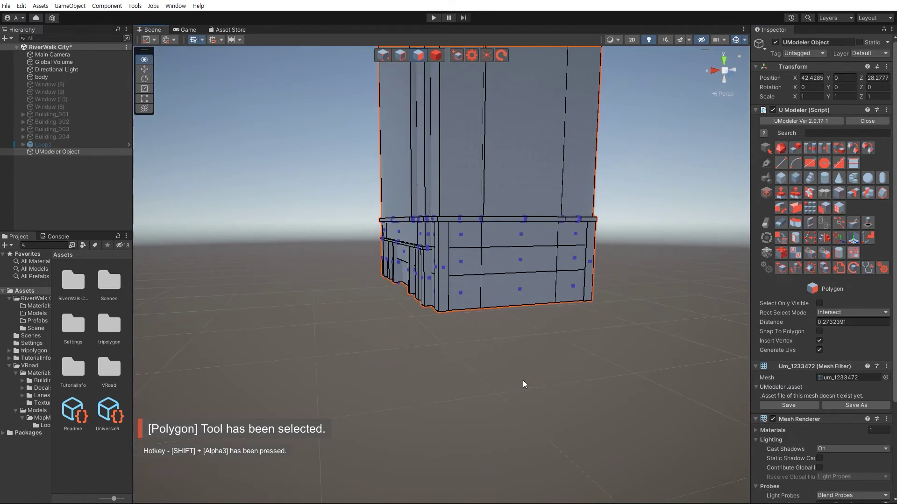
right_click_drag(492, 341, 555, 335)
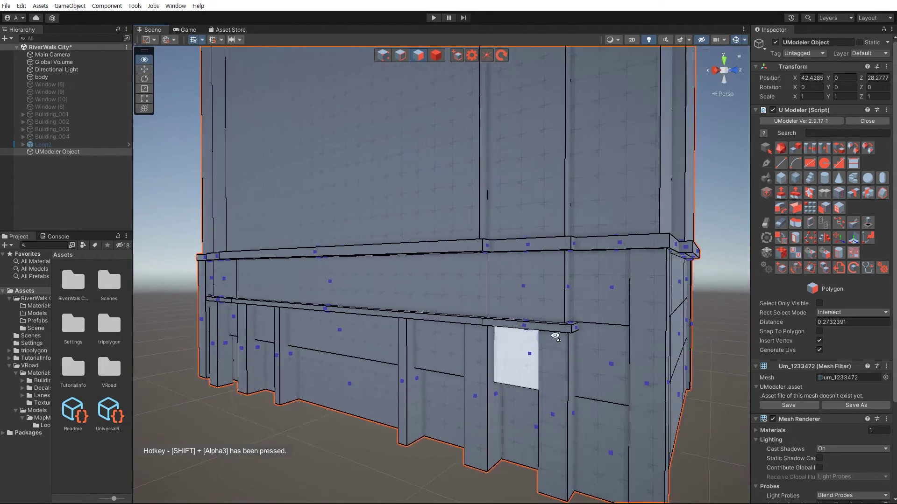
left_click_drag(555, 336, 504, 338, "alt")
key("shift+3")
left_click(521, 280)
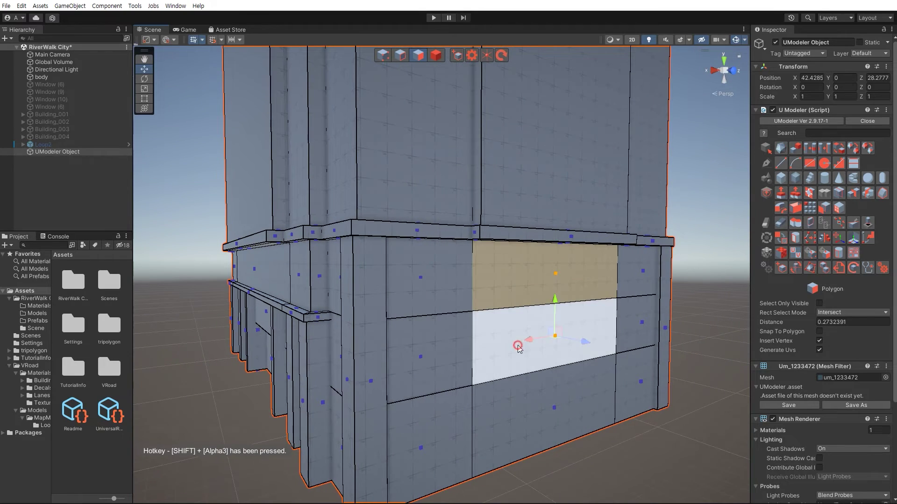
left_click(514, 422, "ctrl")
right_click_drag(417, 348, 438, 305)
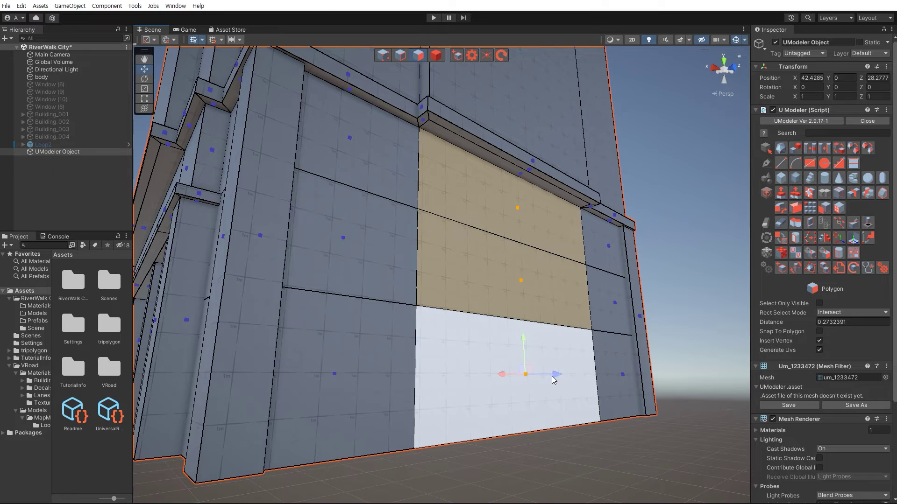
left_click_drag(551, 376, 562, 361, "shift")
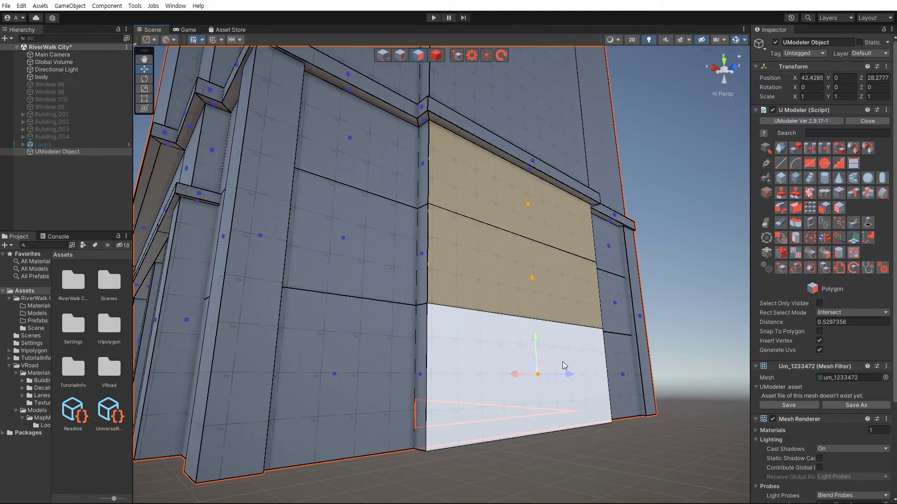
left_click(600, 462)
key("e")
right_click_drag(450, 286, 475, 309)
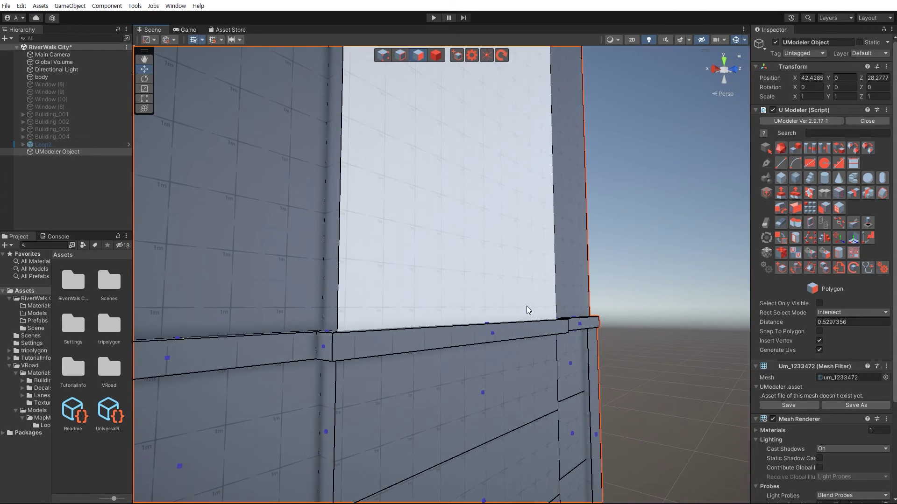
scroll(526, 308, "down", 6)
left_click_drag(470, 345, 542, 414, "alt")
key("4")
left_click(545, 416)
Mirror the building on the Z axis with Invert off, distance -0.4587958 and Boundary set to Remove
left_click(446, 326)
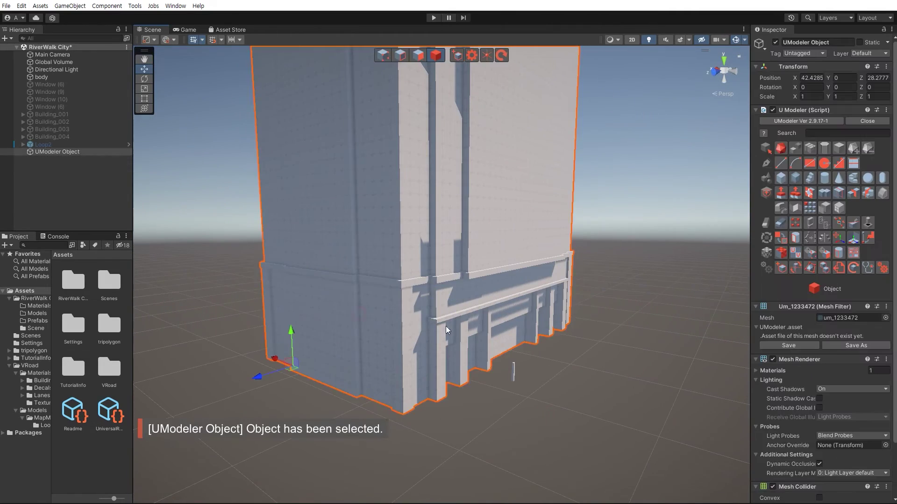
scroll(446, 326, "up", 5)
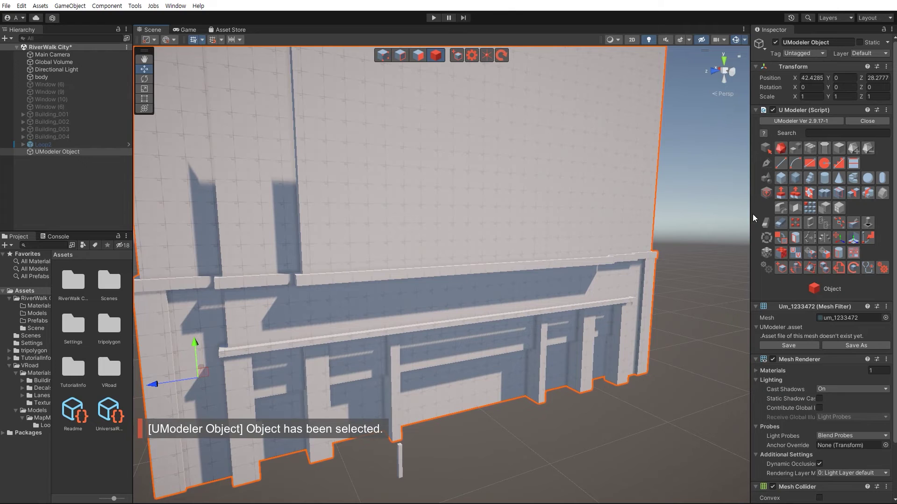
left_click(853, 193)
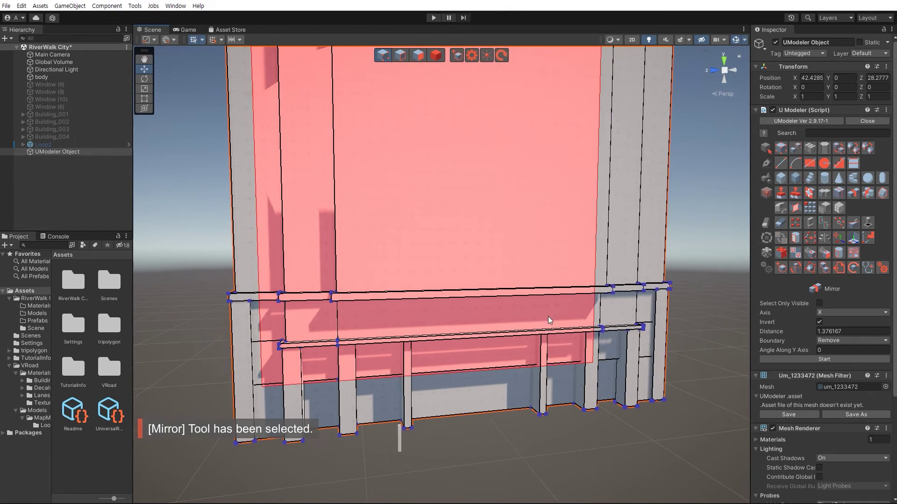
left_click(835, 342)
left_click_drag(495, 299, 449, 252, "alt")
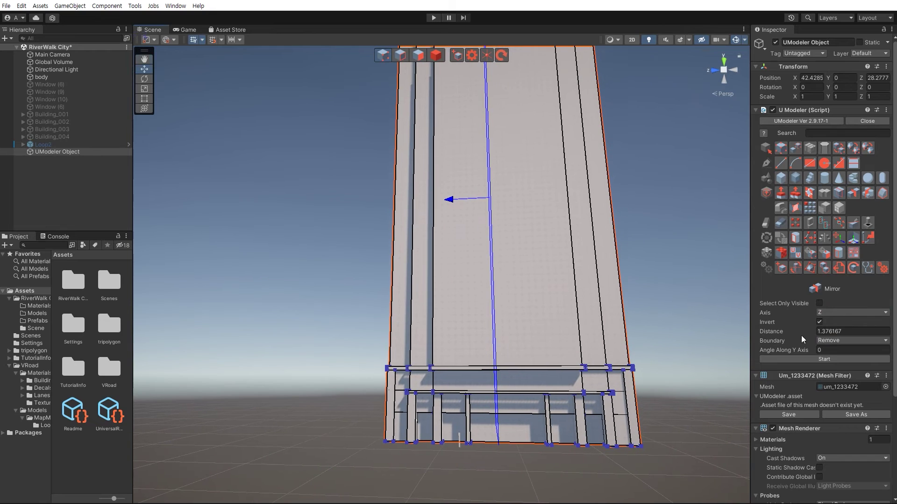
key("d")
right_click_drag(541, 317, 542, 317)
key("a")
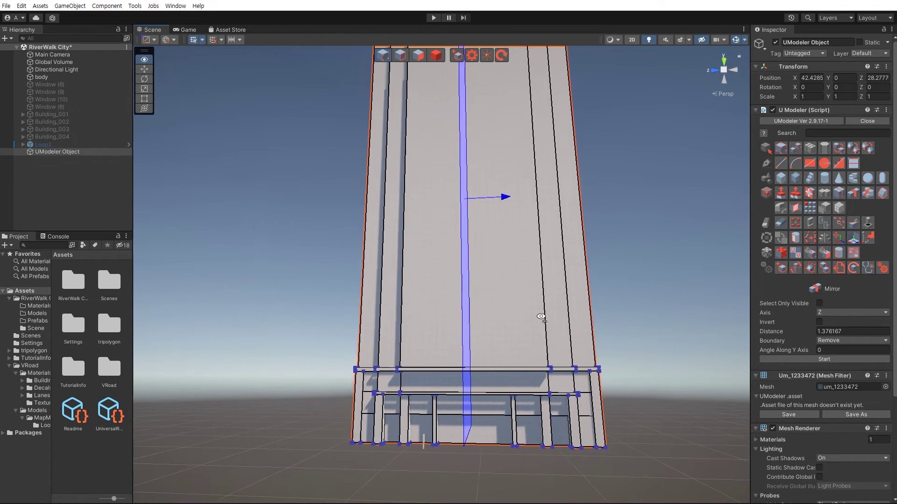
left_click(783, 361)
left_click(786, 360)
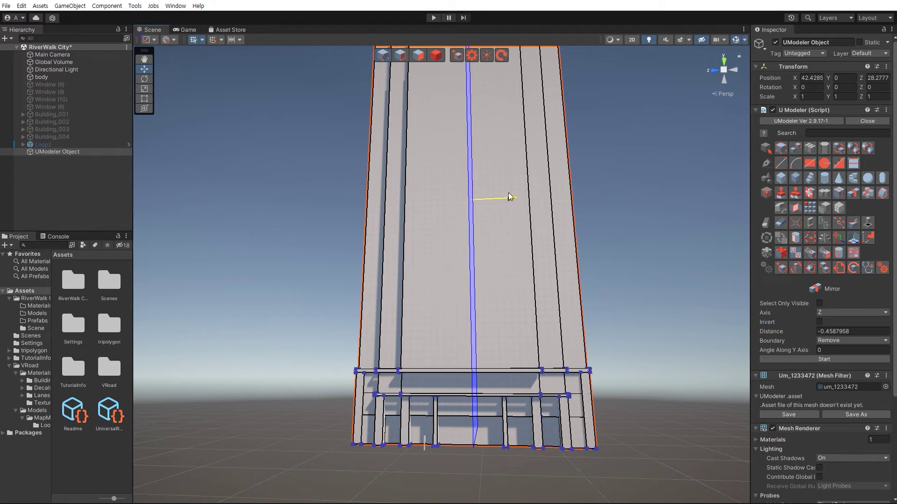
left_click(795, 360)
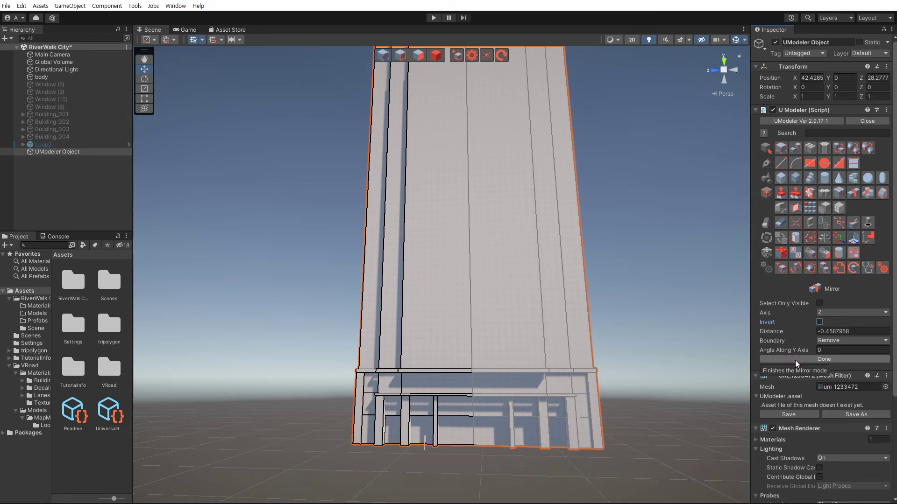
left_click(795, 360)
Examine the mirrored tower's side walls, stepped roof and ground-floor pillars
key("shift+3")
left_click_drag(461, 329, 629, 455, "alt")
right_click_drag(625, 445, 632, 448)
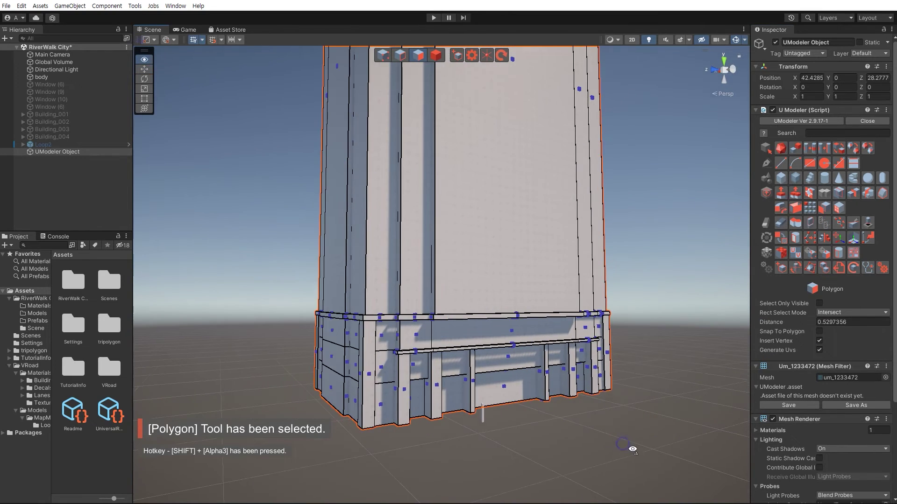
key("shift+4")
left_click(633, 444)
right_click_drag(516, 369, 528, 334)
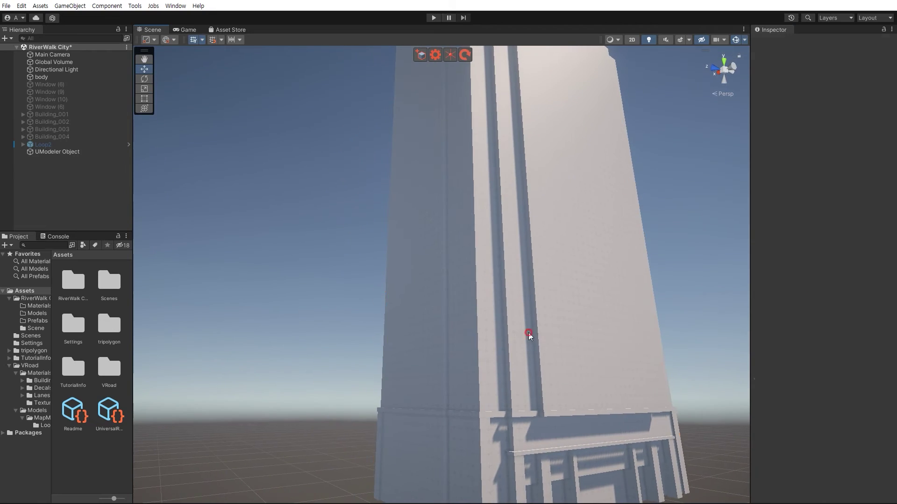
left_click(528, 333)
scroll(509, 322, "down", 8)
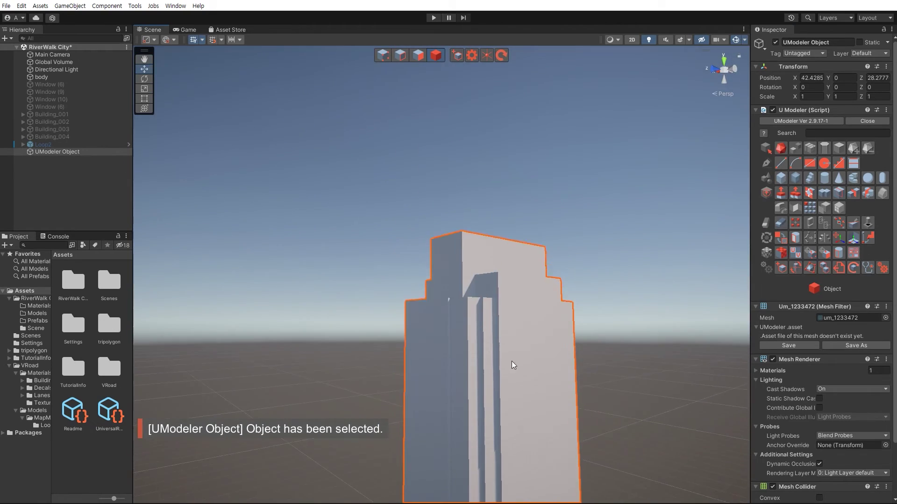
left_click_drag(512, 365, 621, 410, "alt")
right_click_drag(621, 410, 541, 402)
left_click_drag(540, 402, 474, 358, "alt")
right_click_drag(474, 358, 490, 384)
left_click(502, 383)
left_click_drag(503, 386, 479, 356, "alt")
scroll(521, 372, "down", 6)
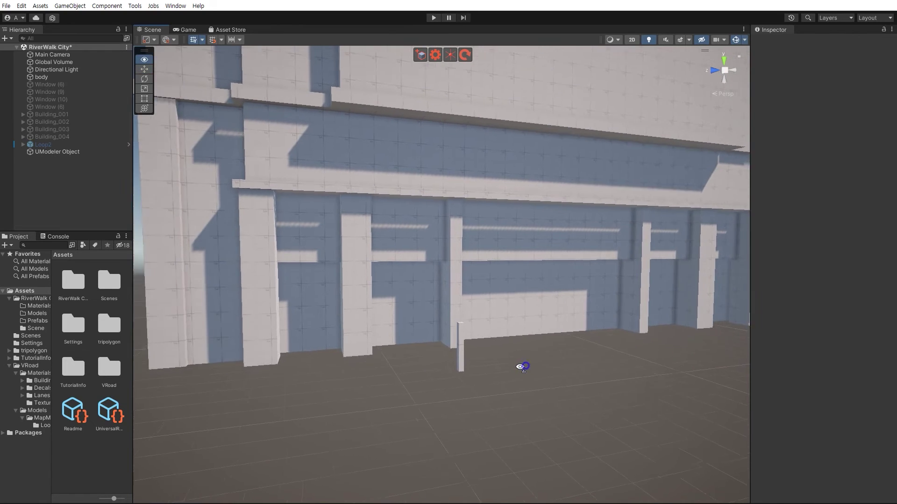
Activate the four hidden Window objects, duplicate them and place the copies in front of the building's ground floor
left_click(59, 107)
left_click(55, 84, "shift")
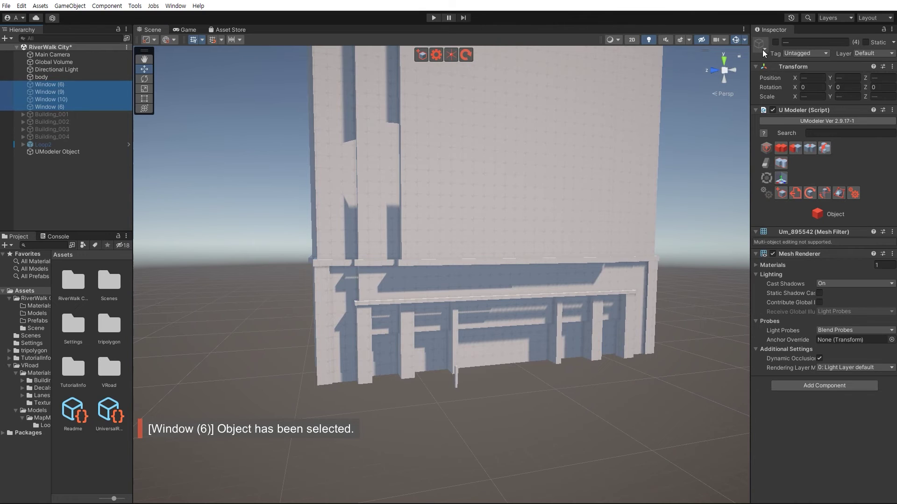
left_click_drag(521, 181, 427, 251, "alt")
right_click_drag(428, 251, 324, 295)
key("s")
left_click_drag(325, 295, 232, 310, "alt")
key("ctrl+d")
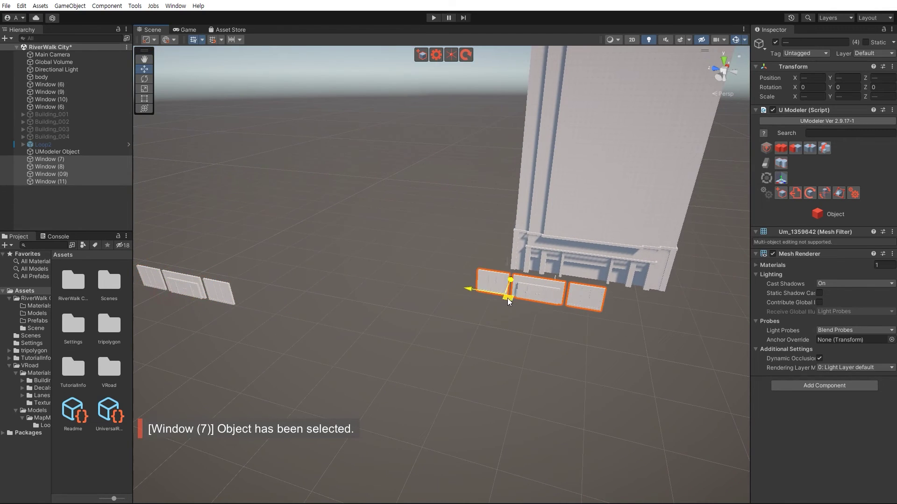
Deactivate the four original Window objects, leaving only the copies active
left_click(55, 84)
left_click(55, 106, "shift")
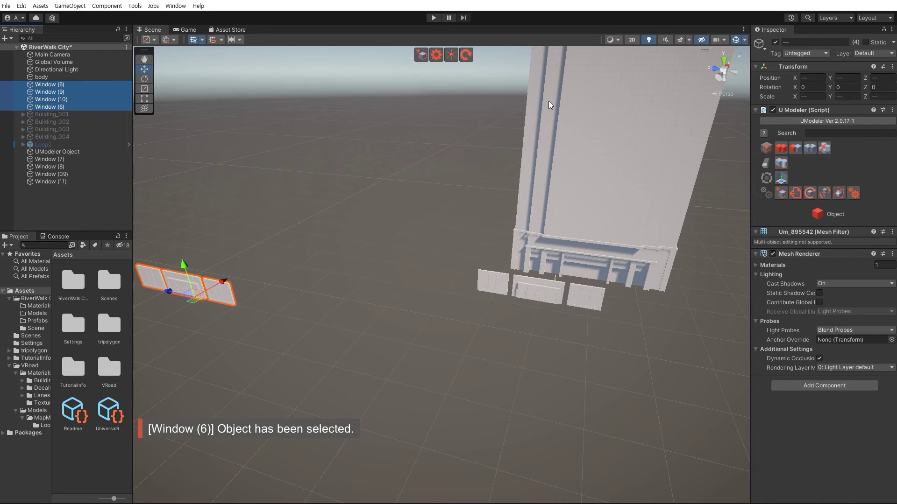
left_click(775, 42)
left_click(436, 342)
Move the copied four-door entrance, Window (11), to the middle bay of the ground floor at about X 26.98, Z 9.3
scroll(430, 328, "up", 5)
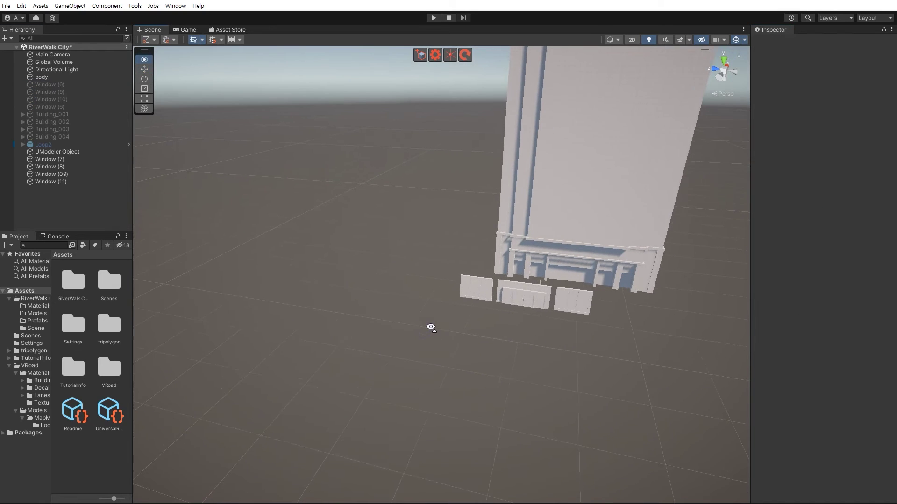
scroll(440, 333, "up", 5)
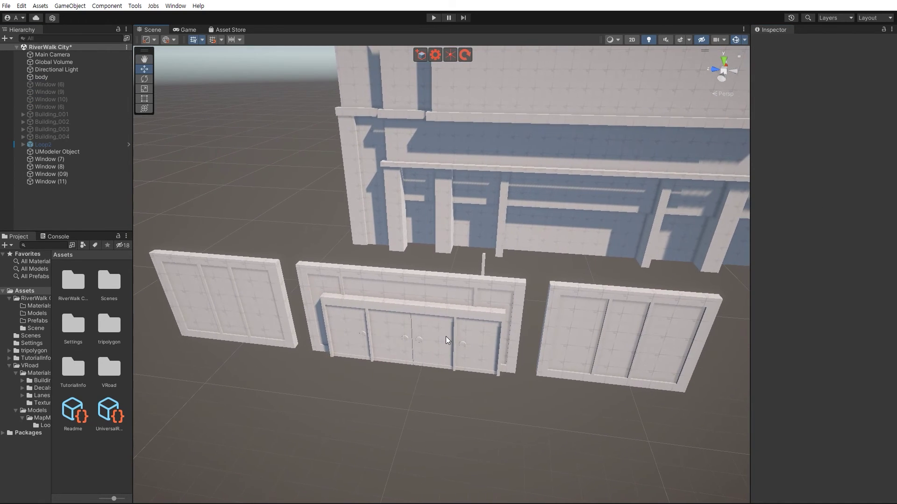
left_click(448, 338)
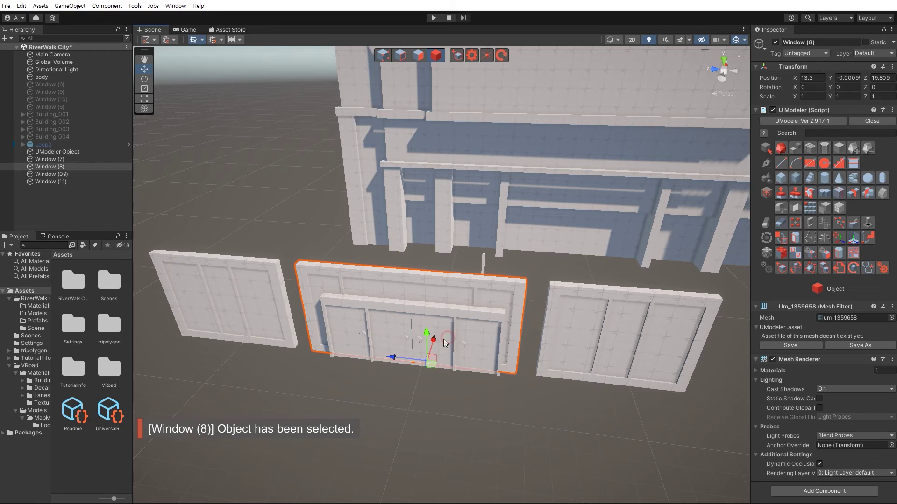
left_click(406, 369)
left_click(347, 346)
left_click(347, 356)
middle_click_drag(487, 374, 364, 419)
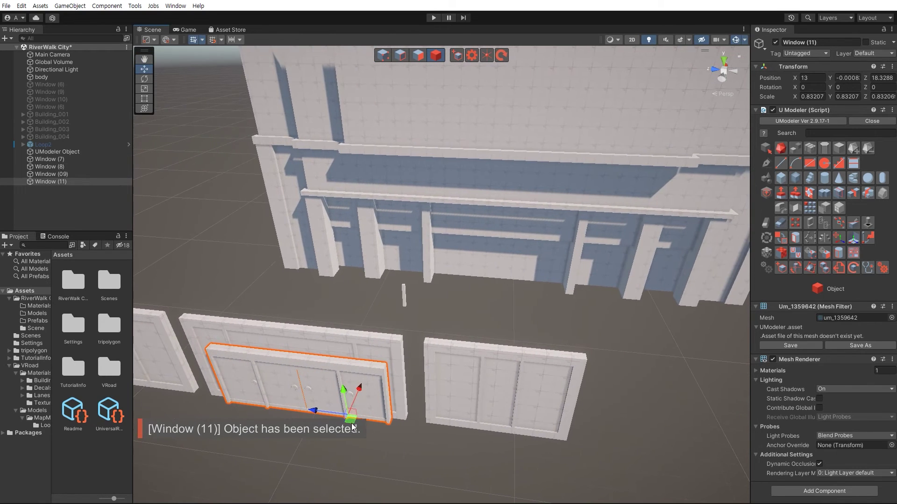
left_click_drag(352, 425, 528, 287)
key("f")
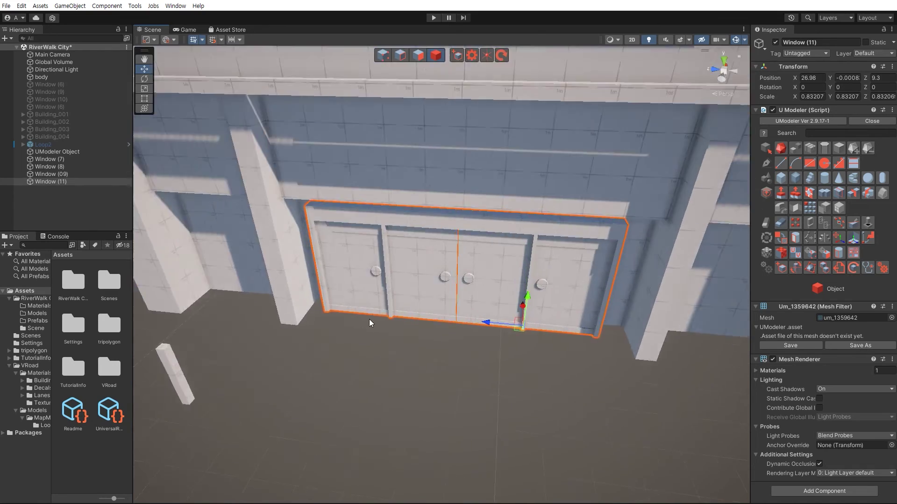
Fine-position the entrance doors against the recessed wall, centred between the two middle pillars, at X 27.421, Z 9.07
right_click_drag(369, 320, 487, 252)
mouse_move(557, 355)
left_mouse_down()
mouse_move(536, 346)
mouse_move(545, 350)
left_mouse_up()
right_click_drag(546, 350, 449, 344)
left_click_drag(449, 327, 419, 337)
right_click_drag(419, 337, 511, 347)
left_click_drag(511, 346, 507, 347)
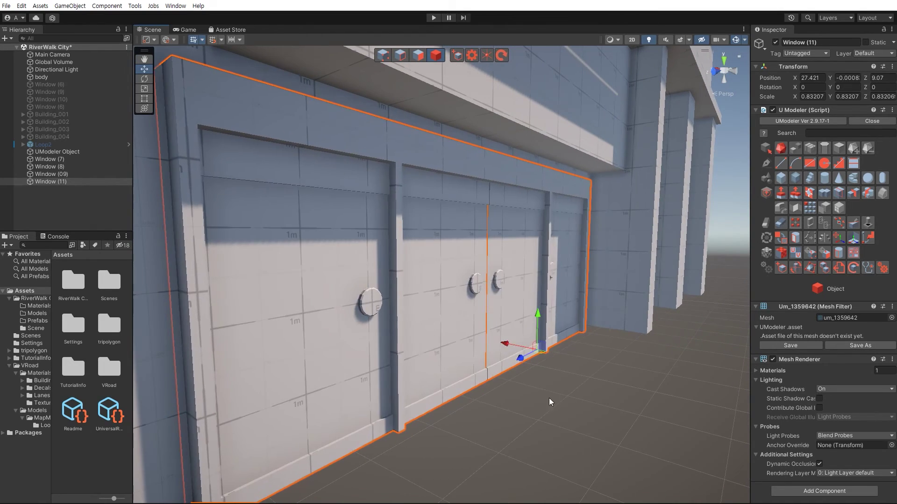
left_click(565, 413)
Move the body reference box closer to the front of the entrance, at X 21.54, Z 16.65
right_click_drag(557, 359, 429, 411)
key("s")
left_click(423, 354)
key("e")
left_click_drag(431, 411, 423, 477, "alt")
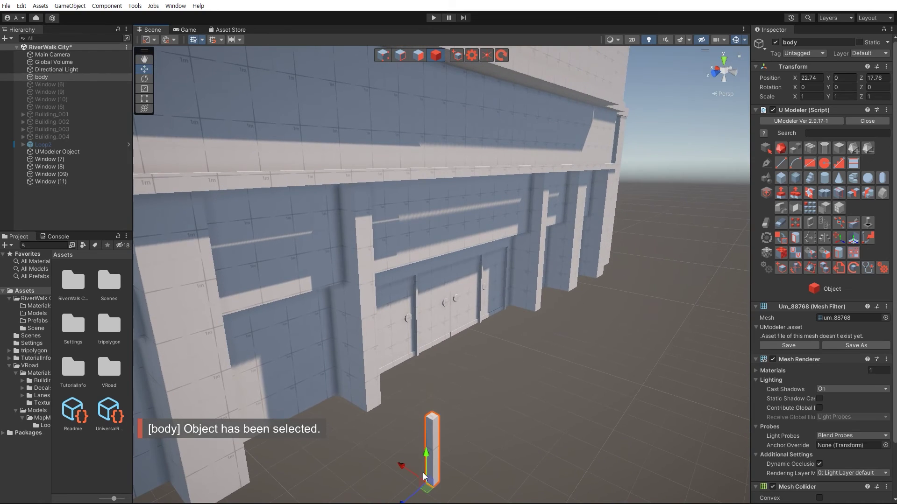
left_click_drag(443, 386, 436, 467, "alt")
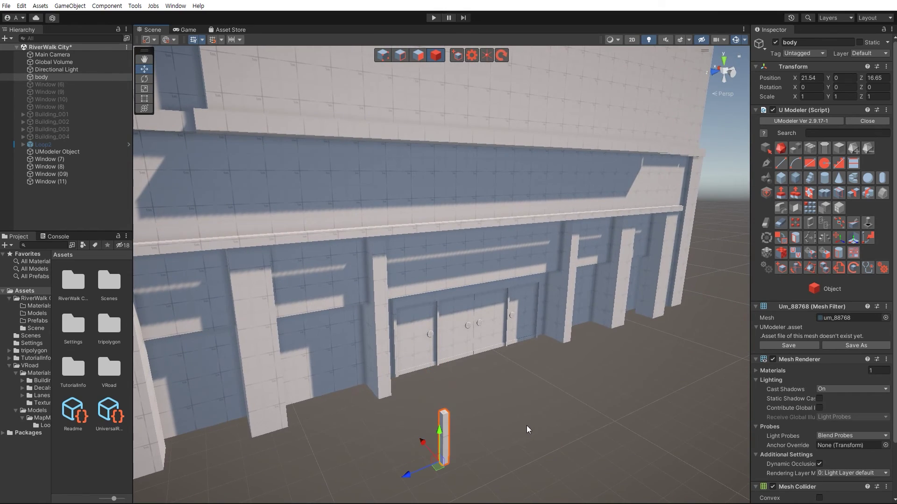
left_click(526, 426)
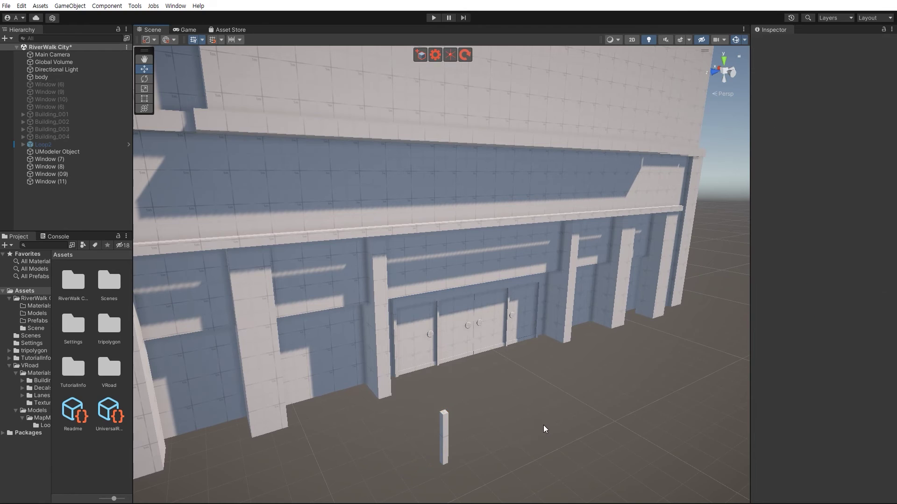
Delete the three unused window panel copies, Window (7), Window (8) and Window (09), in front of the building
scroll(543, 425, "down", 3)
left_click_drag(543, 425, 495, 427, "alt")
scroll(495, 428, "down", 3)
left_click(252, 369)
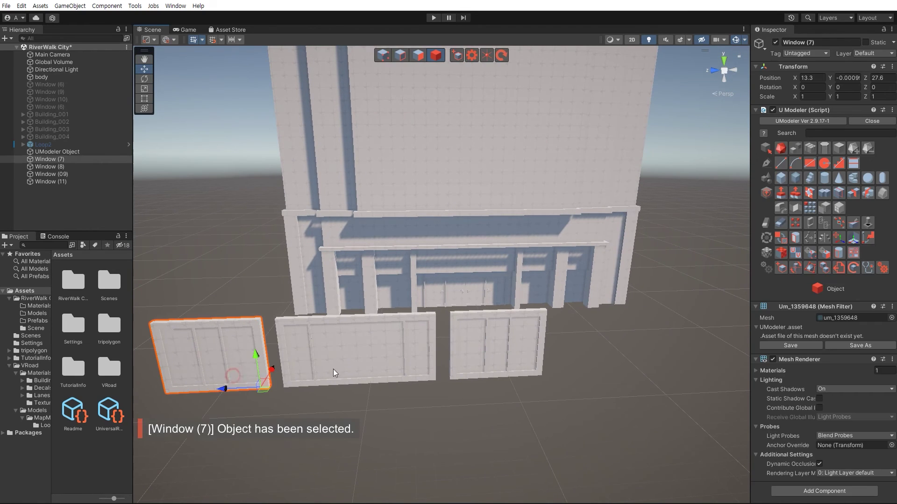
left_click(333, 369, "shift")
left_click(492, 358, "shift")
left_click(541, 437)
left_click(496, 376)
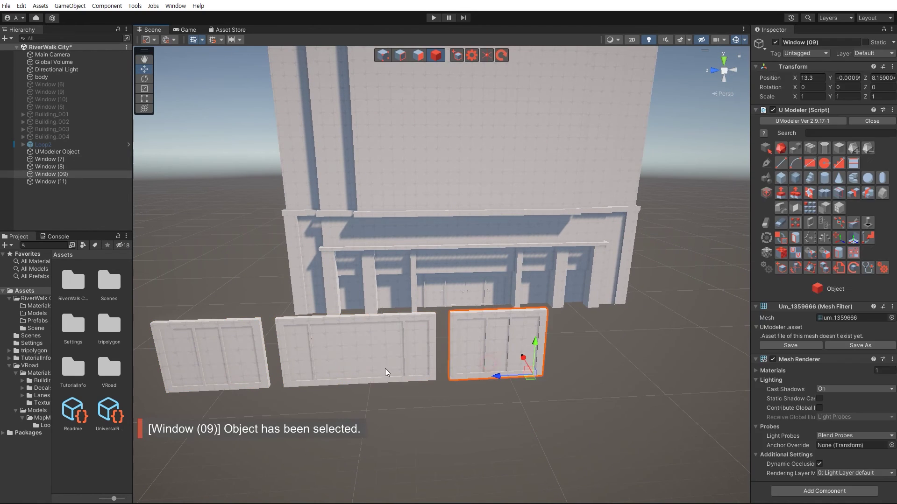
left_click(381, 369, "shift")
left_click(262, 367, "shift")
key("Delete")
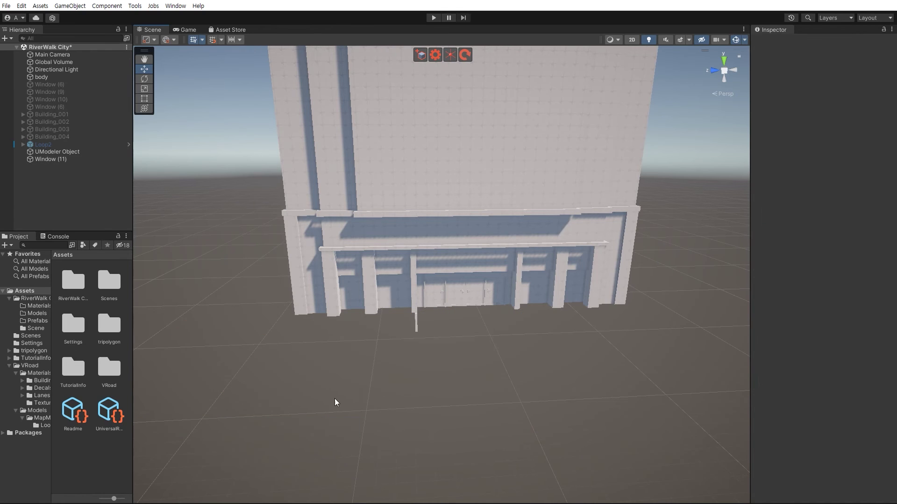
Rename the tower's UModeler Object as Building_005, following the naming of the existing buildings
left_click_drag(358, 406, 510, 378, "alt")
right_click_drag(510, 378, 418, 359)
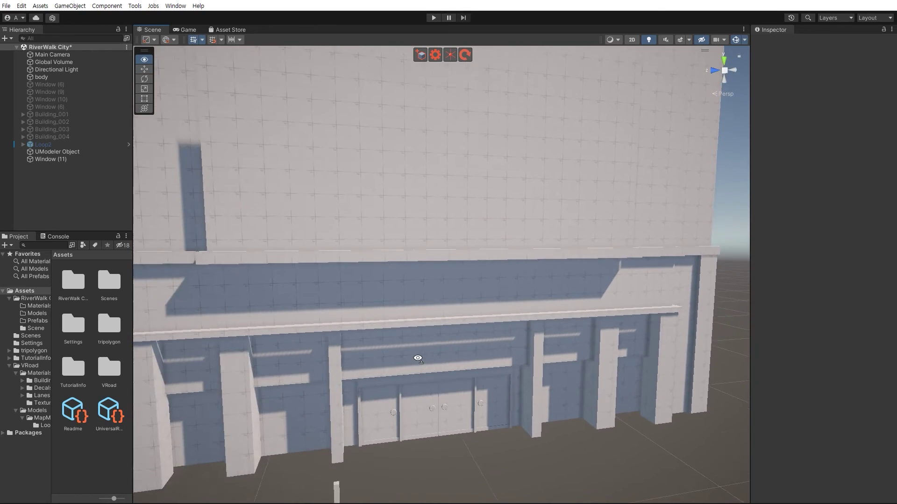
left_click_drag(418, 359, 484, 421, "alt")
scroll(465, 426, "up", 3)
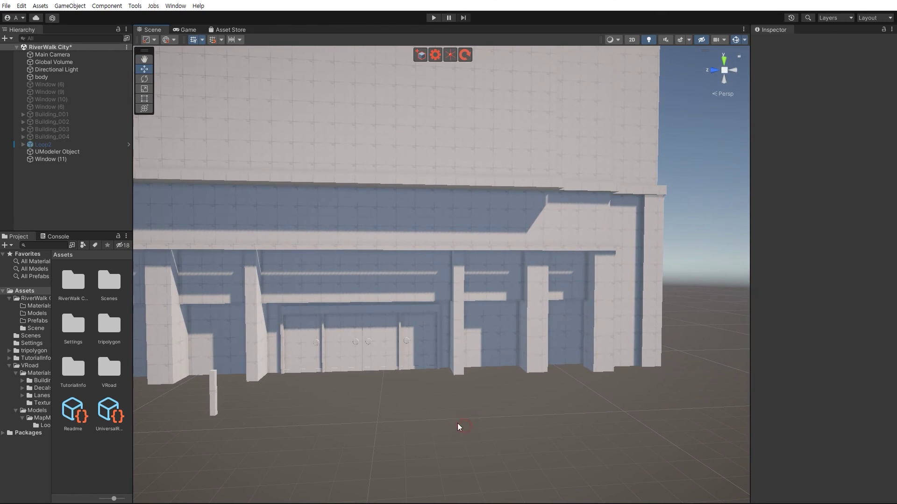
left_click(51, 136)
left_click(50, 138)
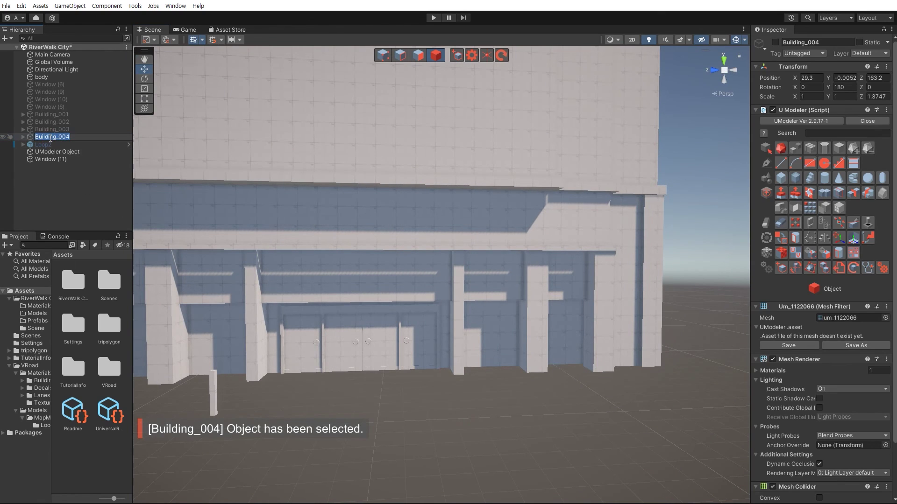
left_click(71, 196)
left_click(54, 152)
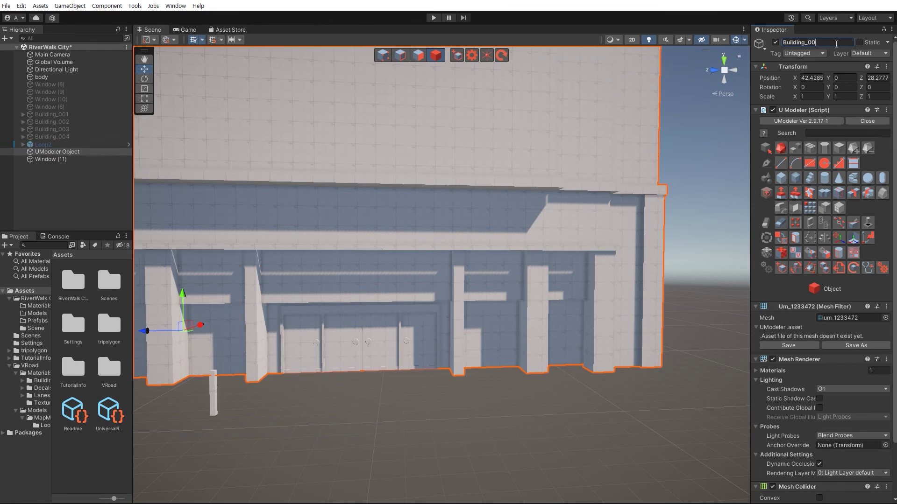
left_click(385, 419)
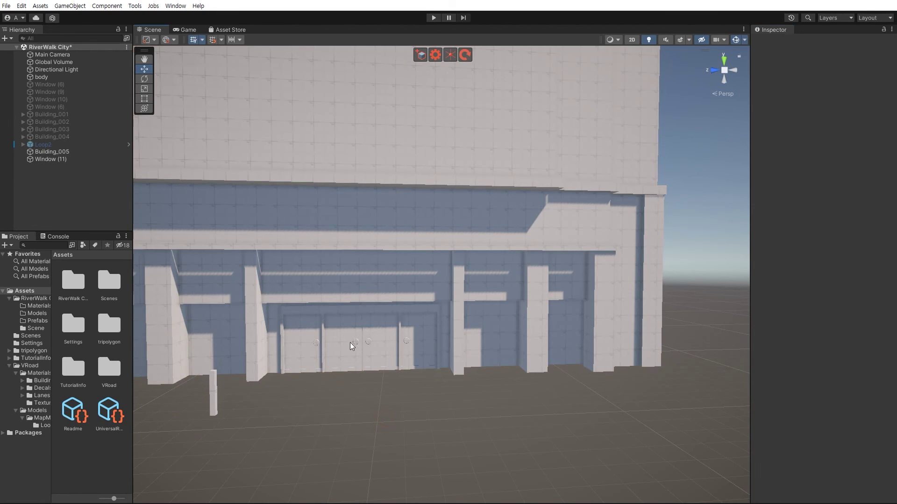
Make the entrance doors, Window (11), a child of Building_005
left_click_drag(55, 152, 55, 152)
left_click(46, 194)
left_click(48, 151)
Move the pivot of Building_005 to the centre of its base
left_click_drag(360, 264, 392, 286, "alt")
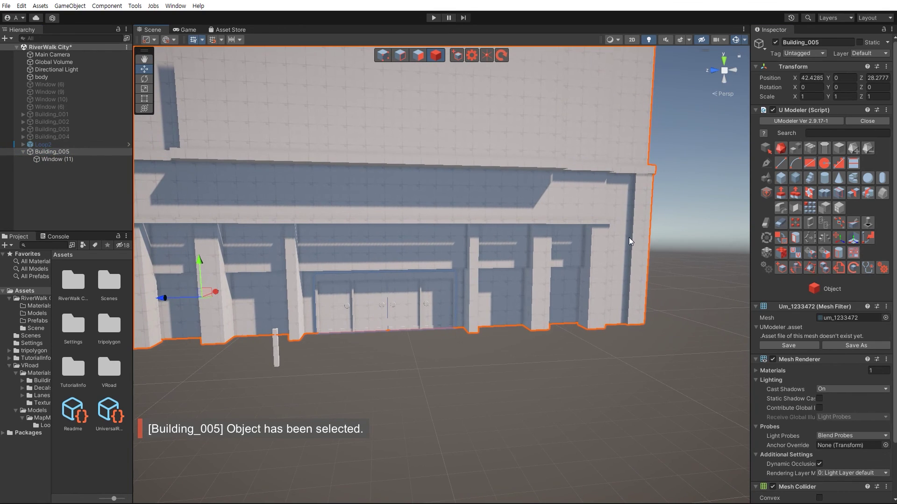
left_click(853, 240)
left_click(828, 323)
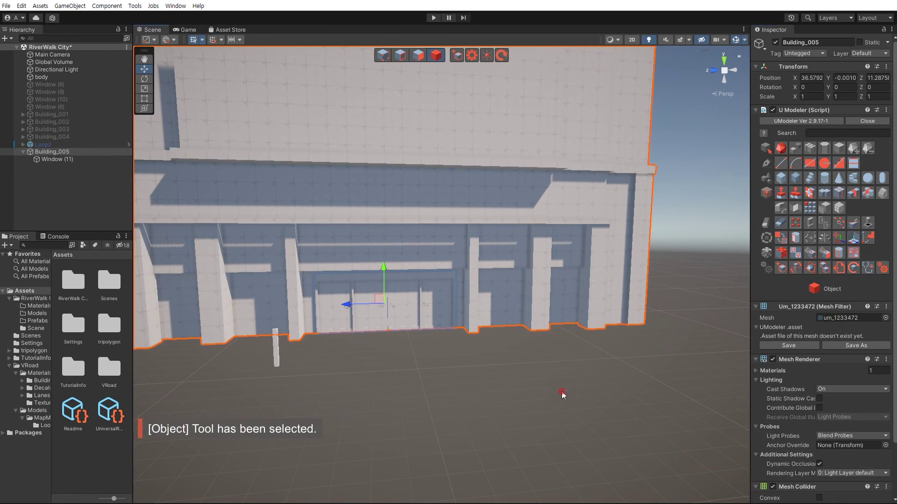
left_click(561, 392)
right_click_drag(435, 356, 486, 370)
key("a")
key("s")
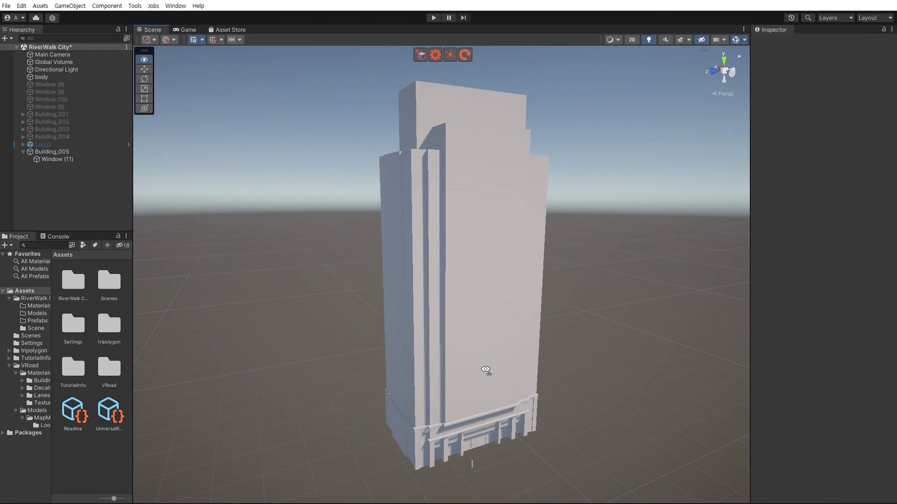